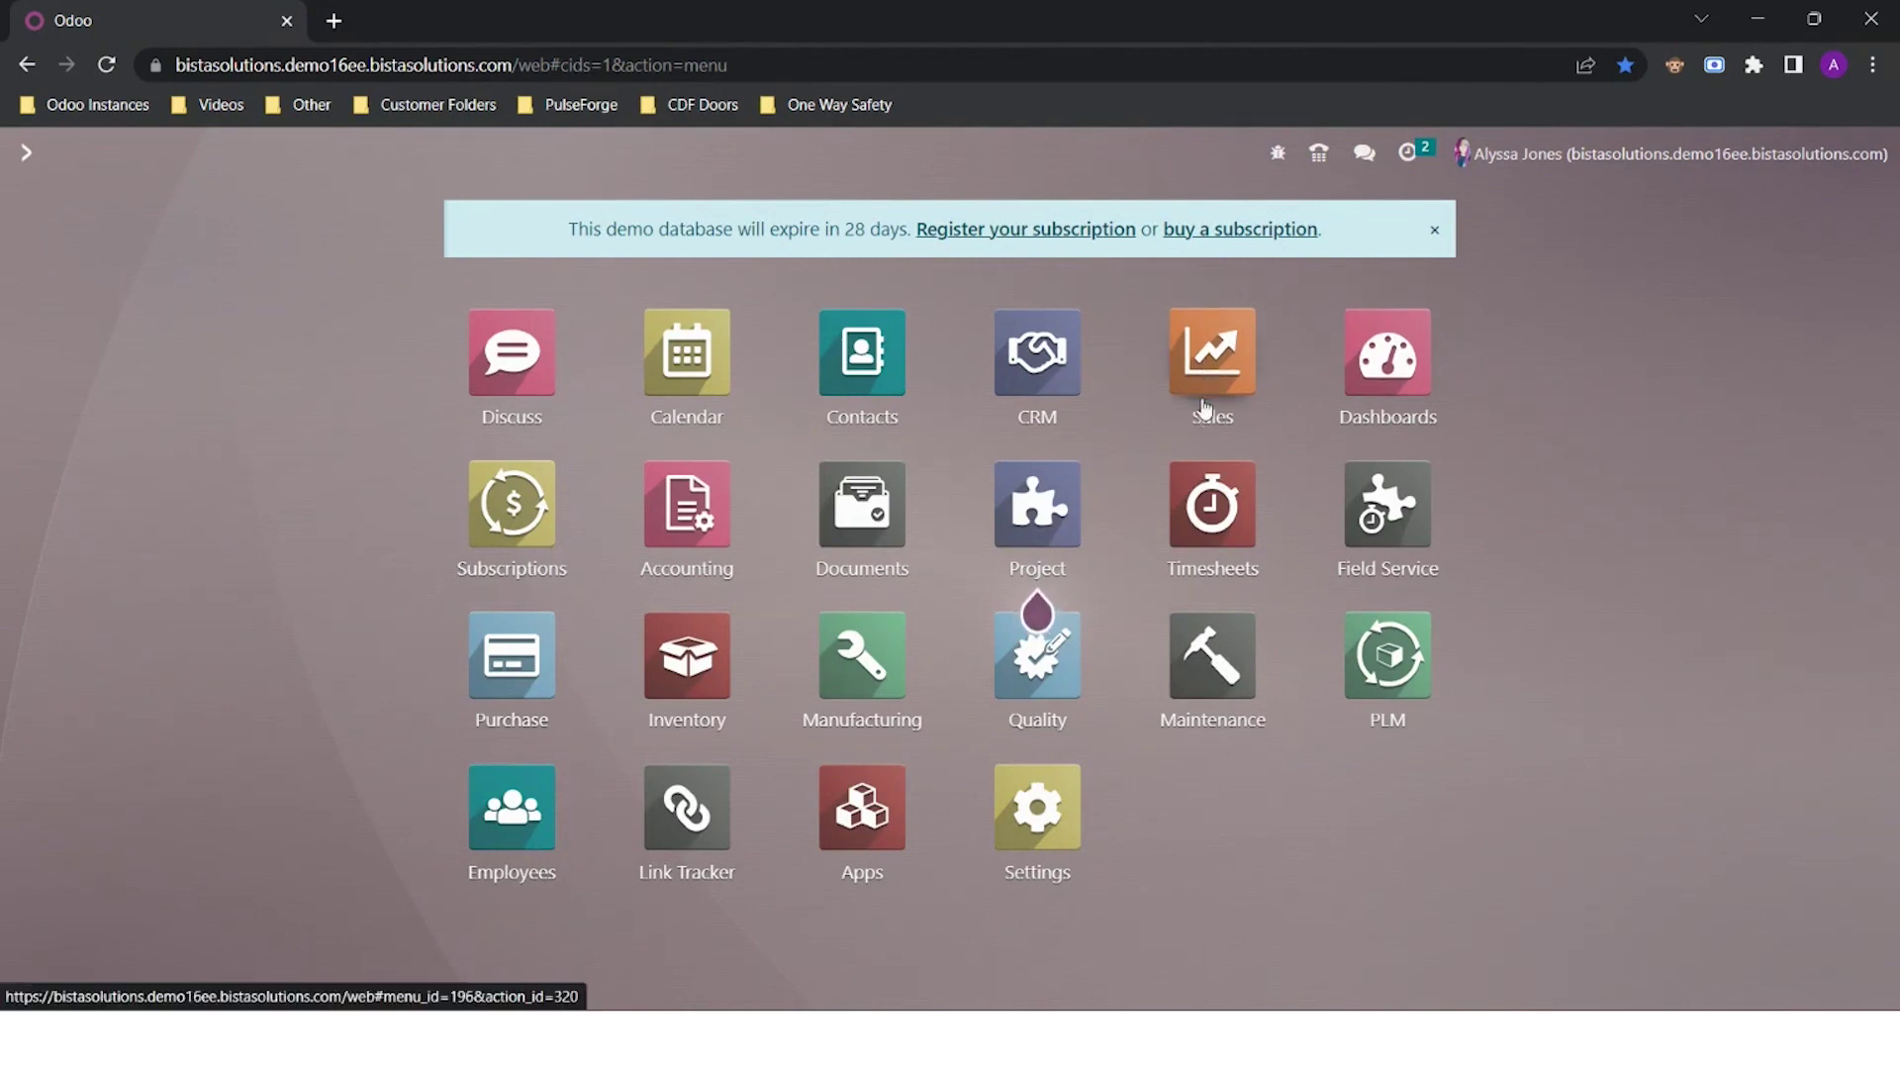
- In Sales, clear the My Quotations filter to list all quotations, then start a new quotation
click(1213, 359)
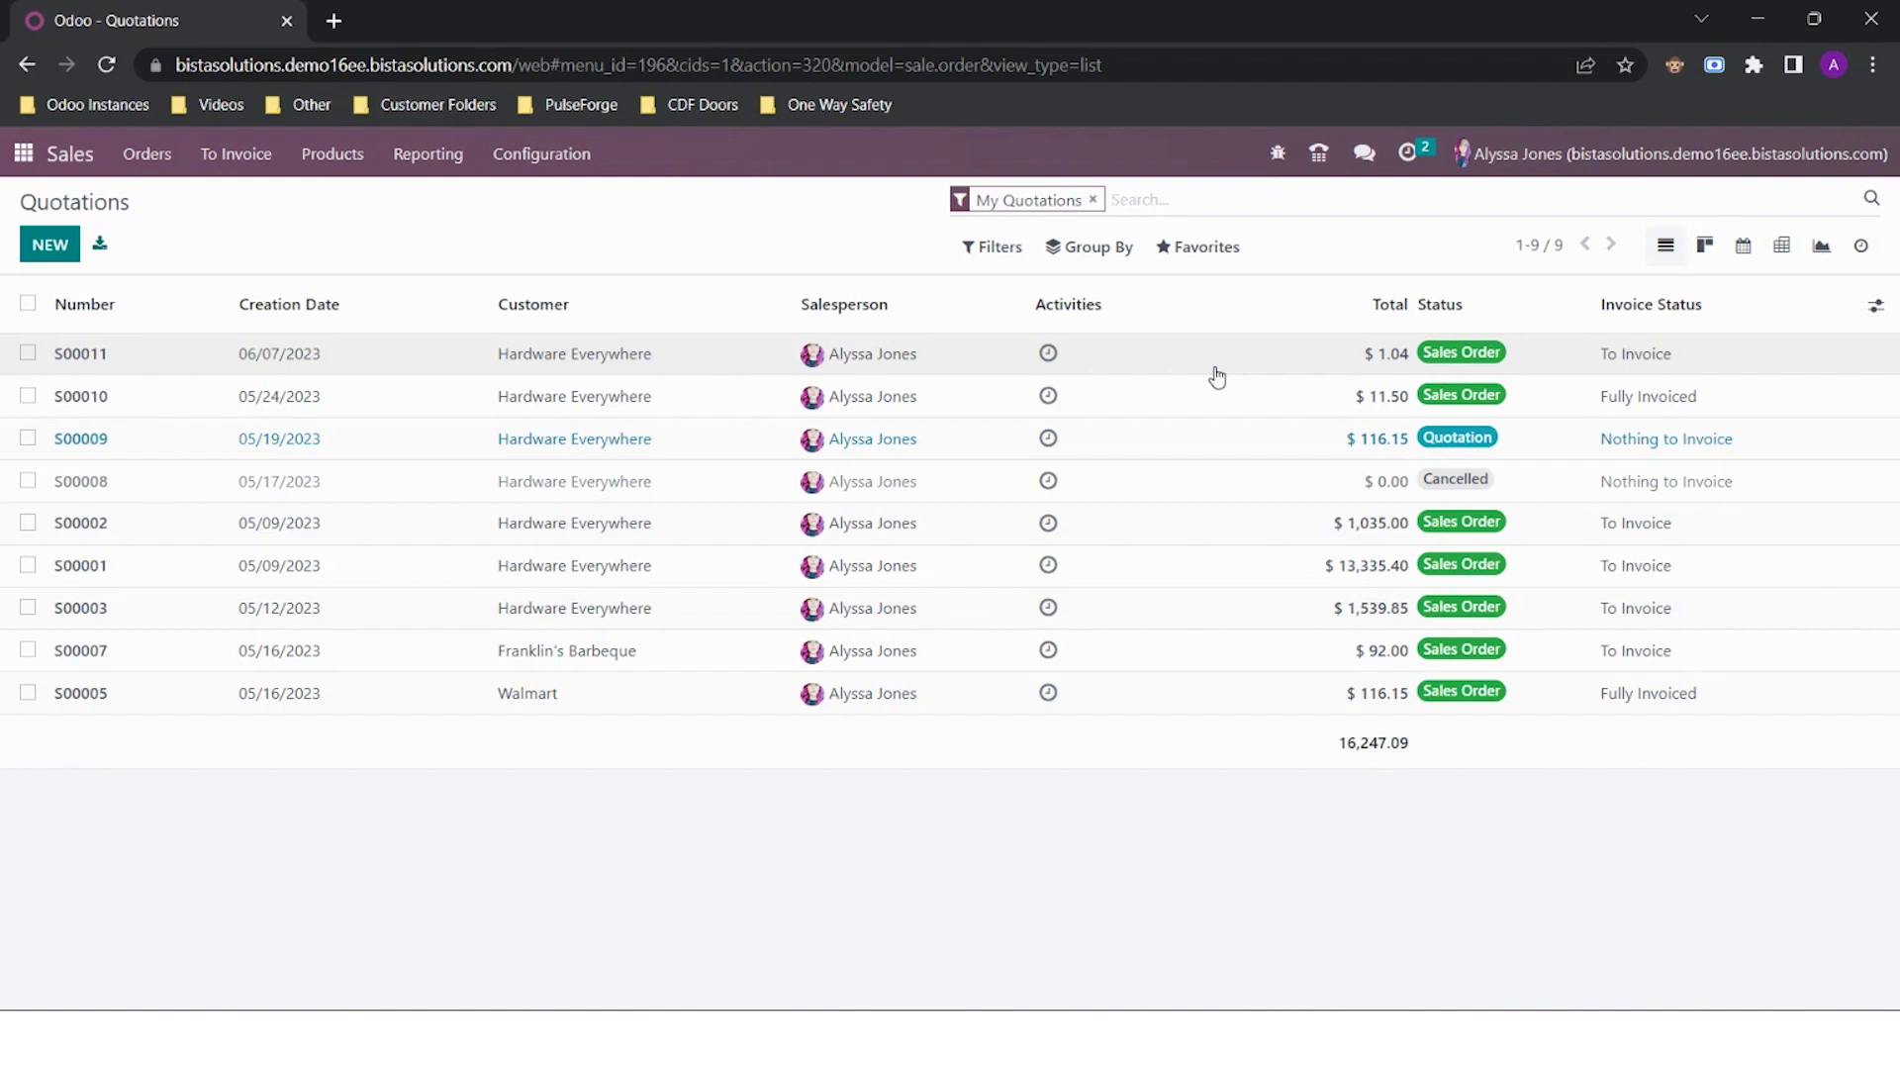
click(1094, 201)
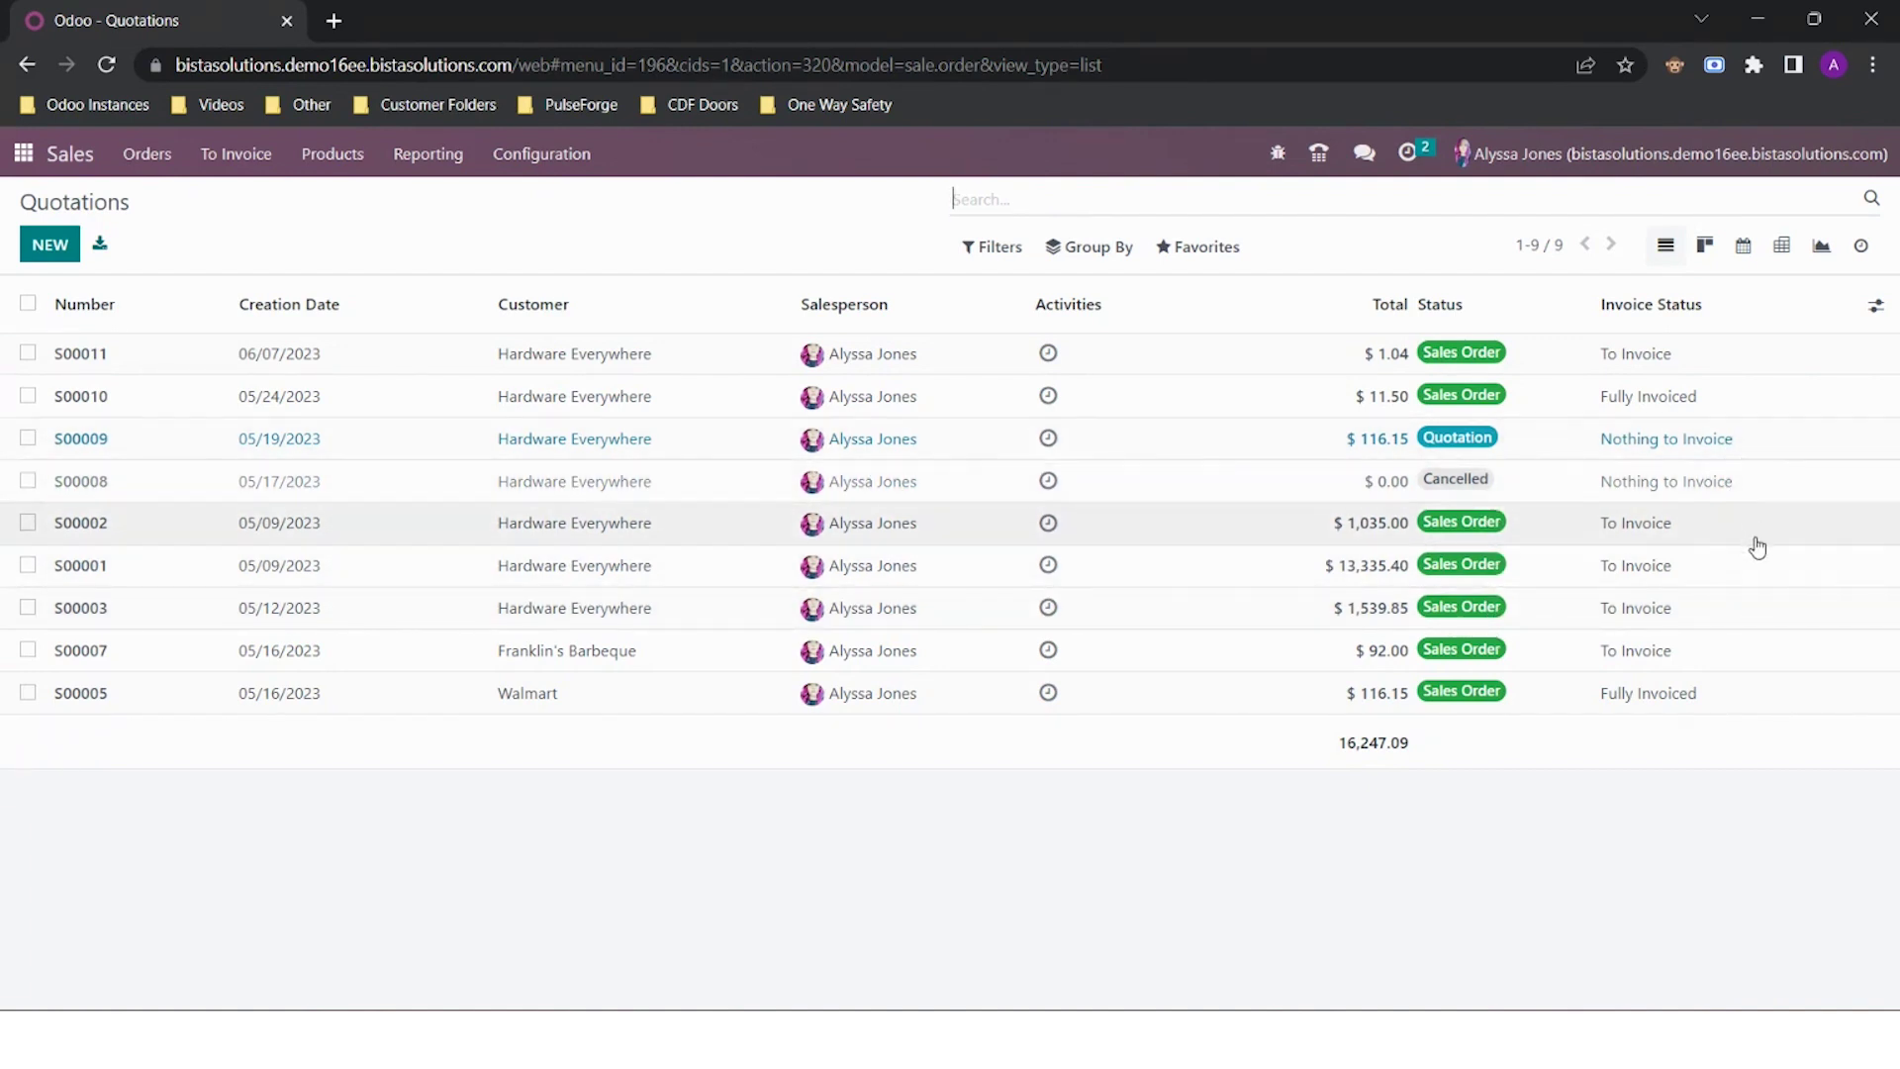
click(1873, 310)
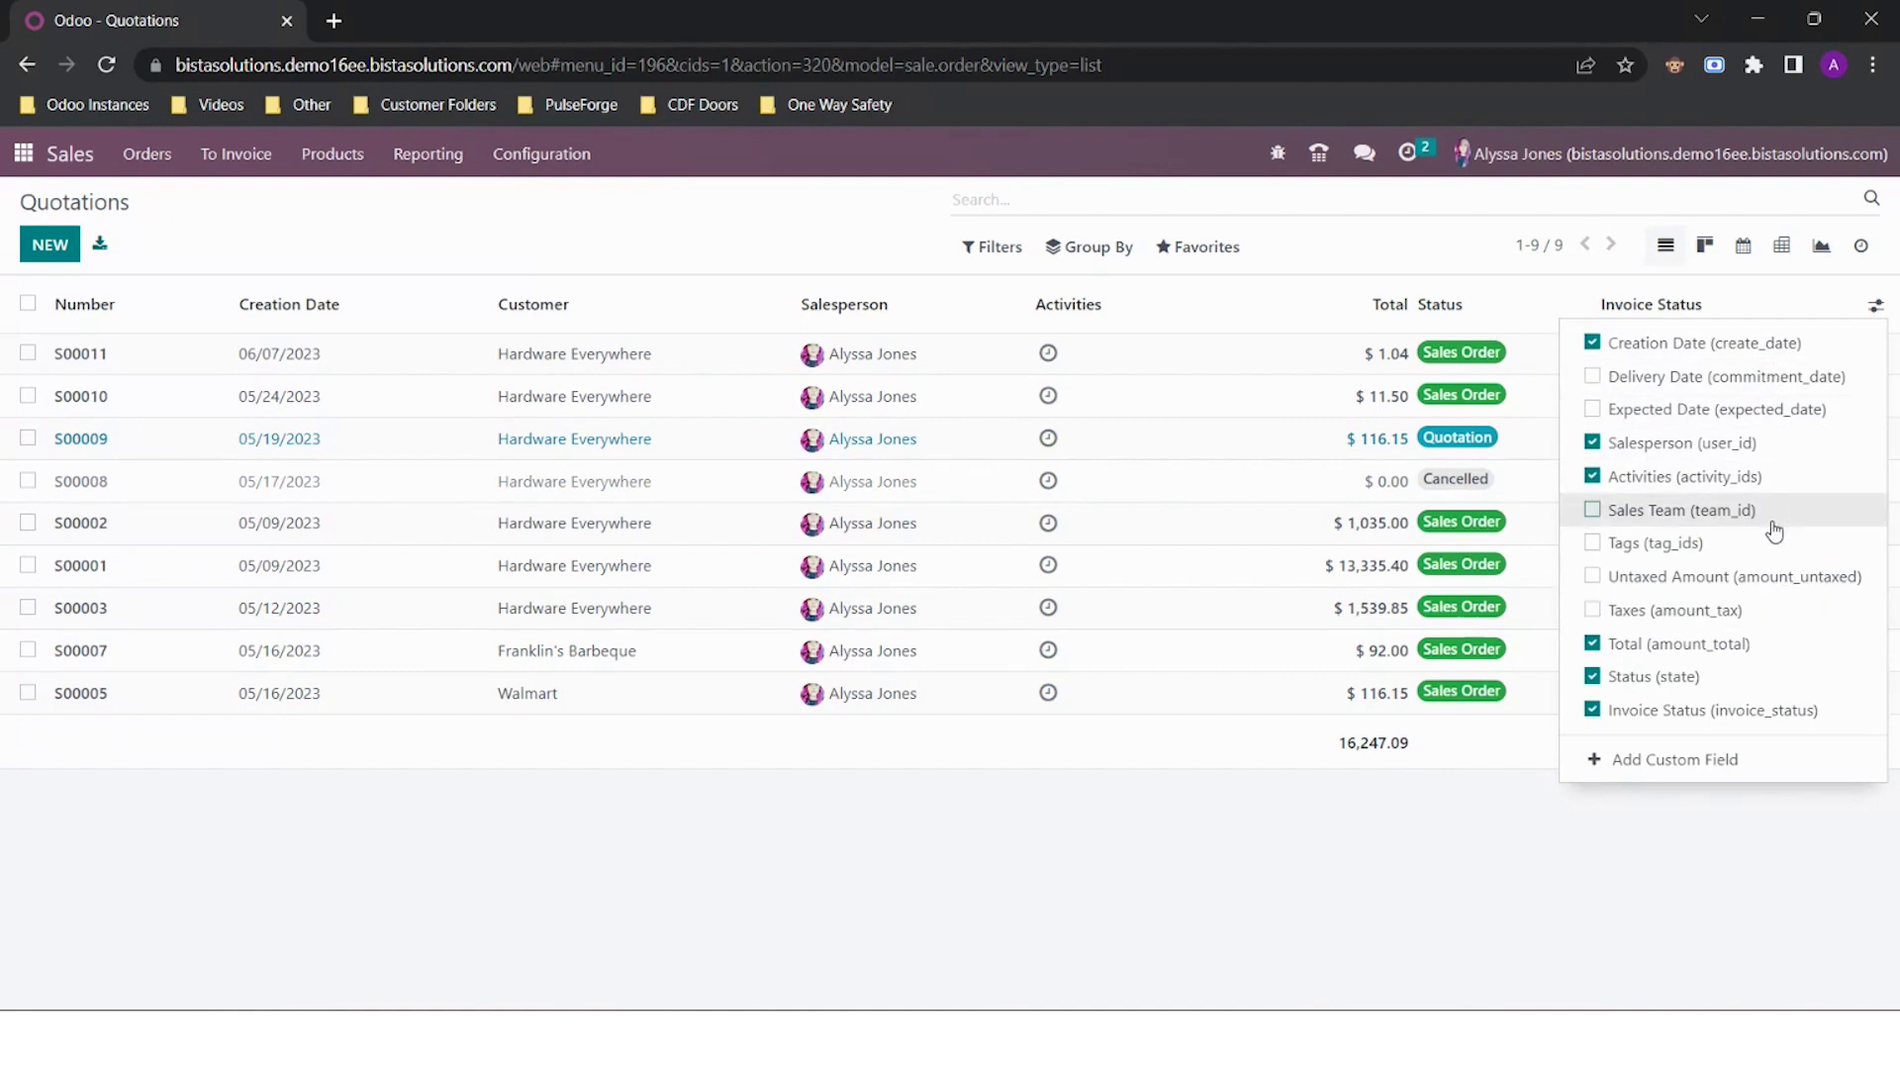
click(1264, 910)
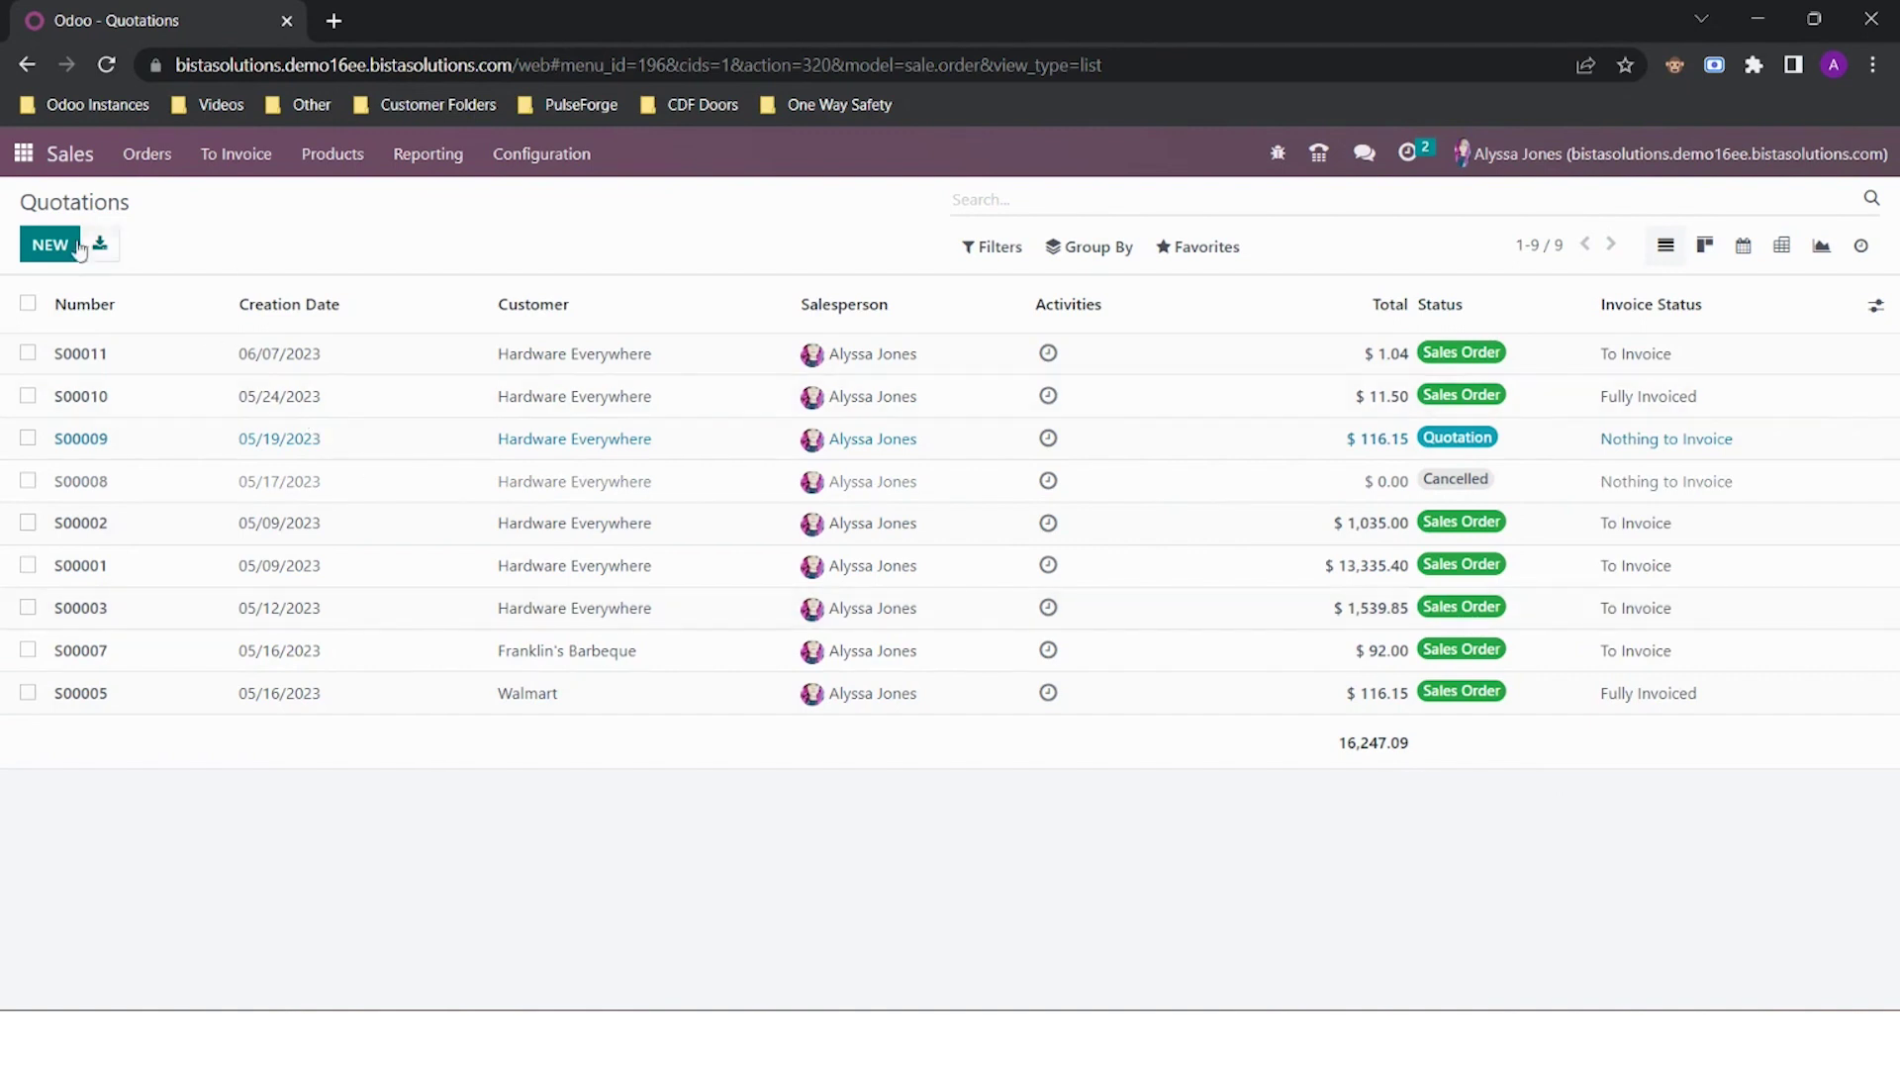
click(48, 248)
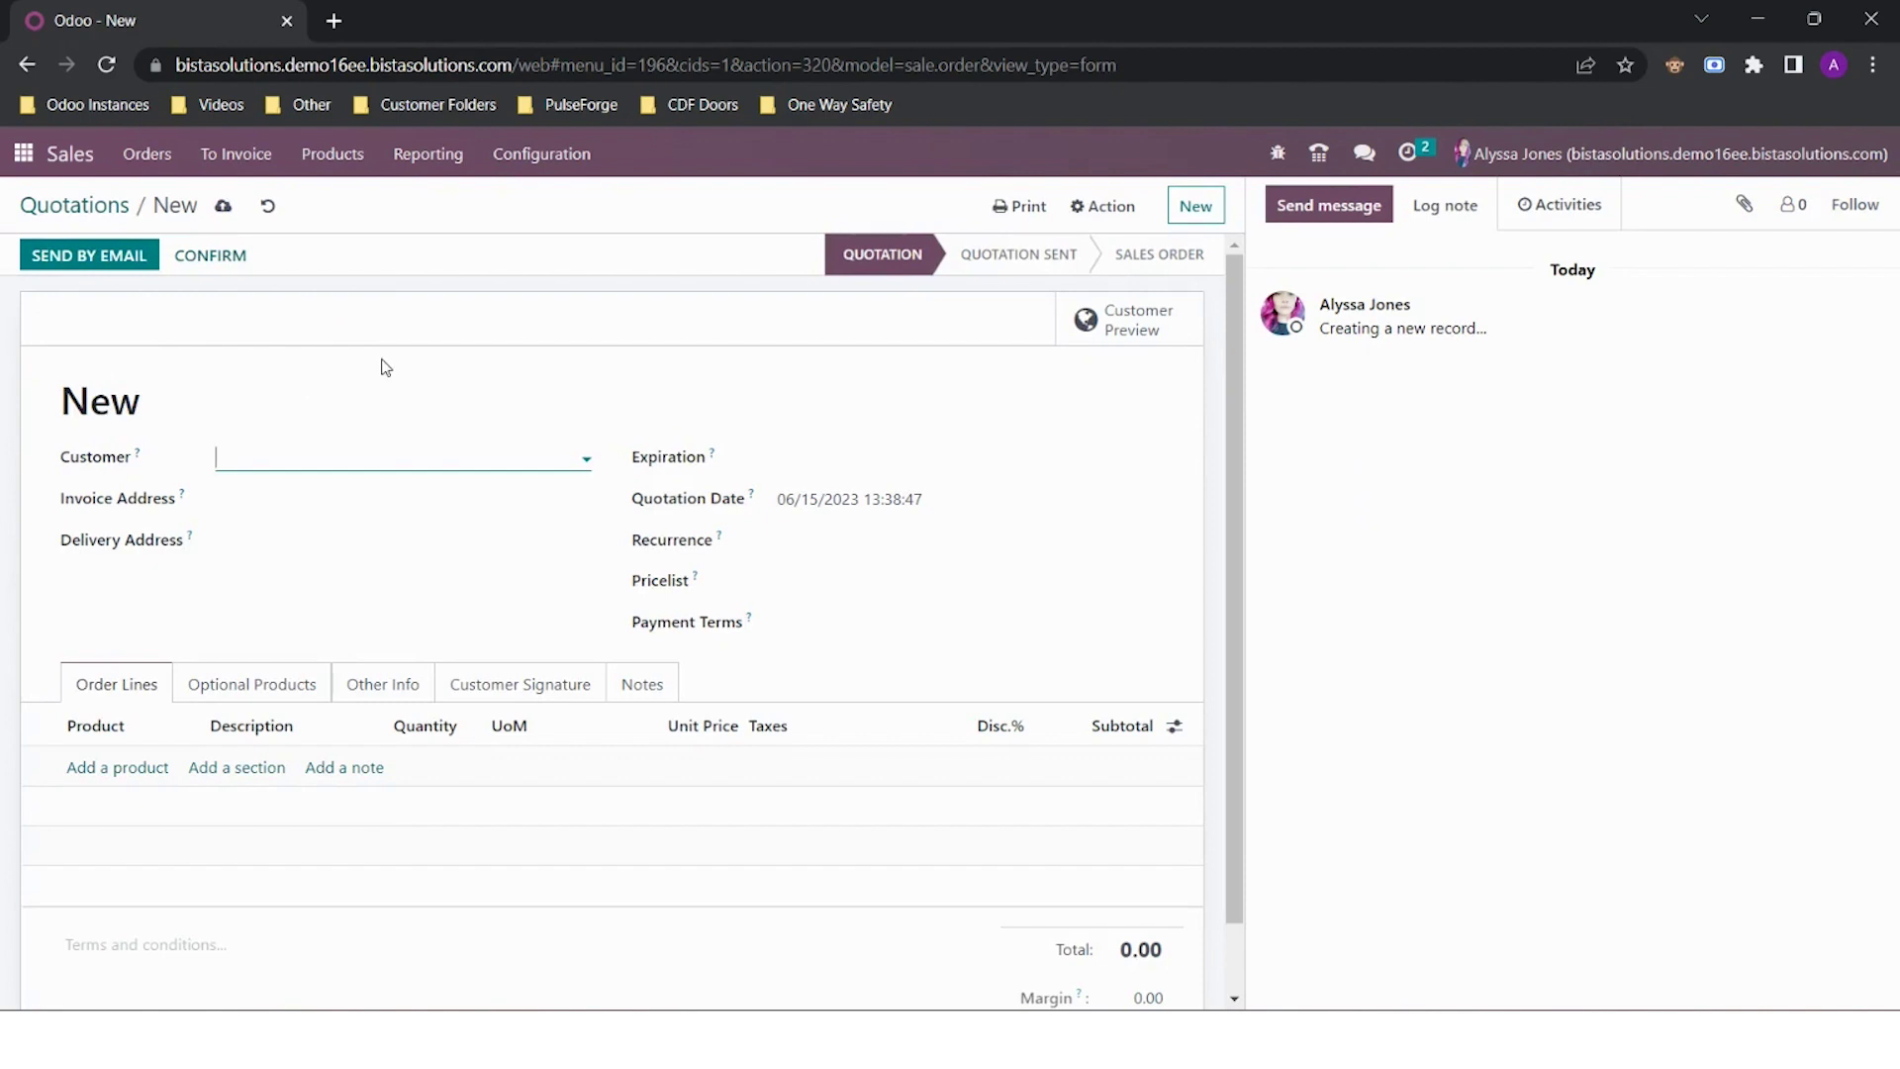
- Set Hardware Everywhere as customer and invoice address, with 30 Days payment terms
click(435, 455)
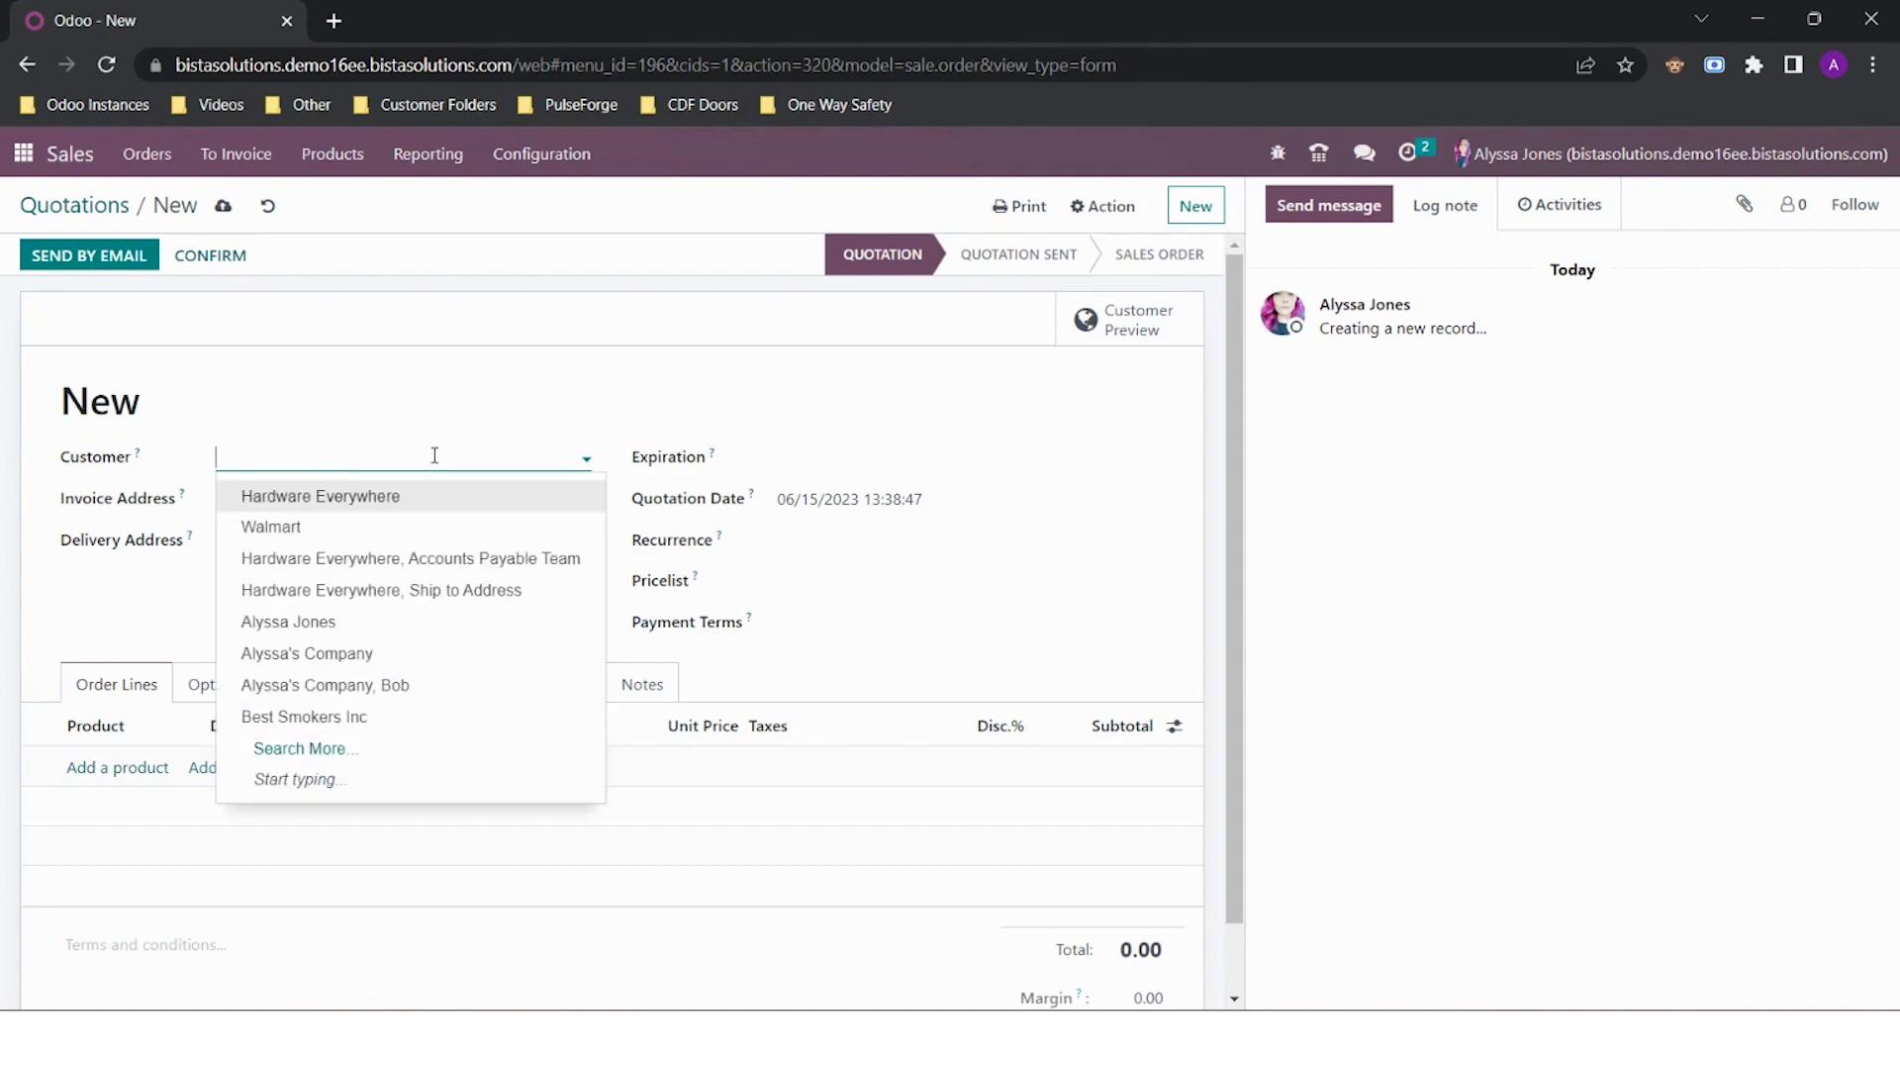
text(h)
click(440, 503)
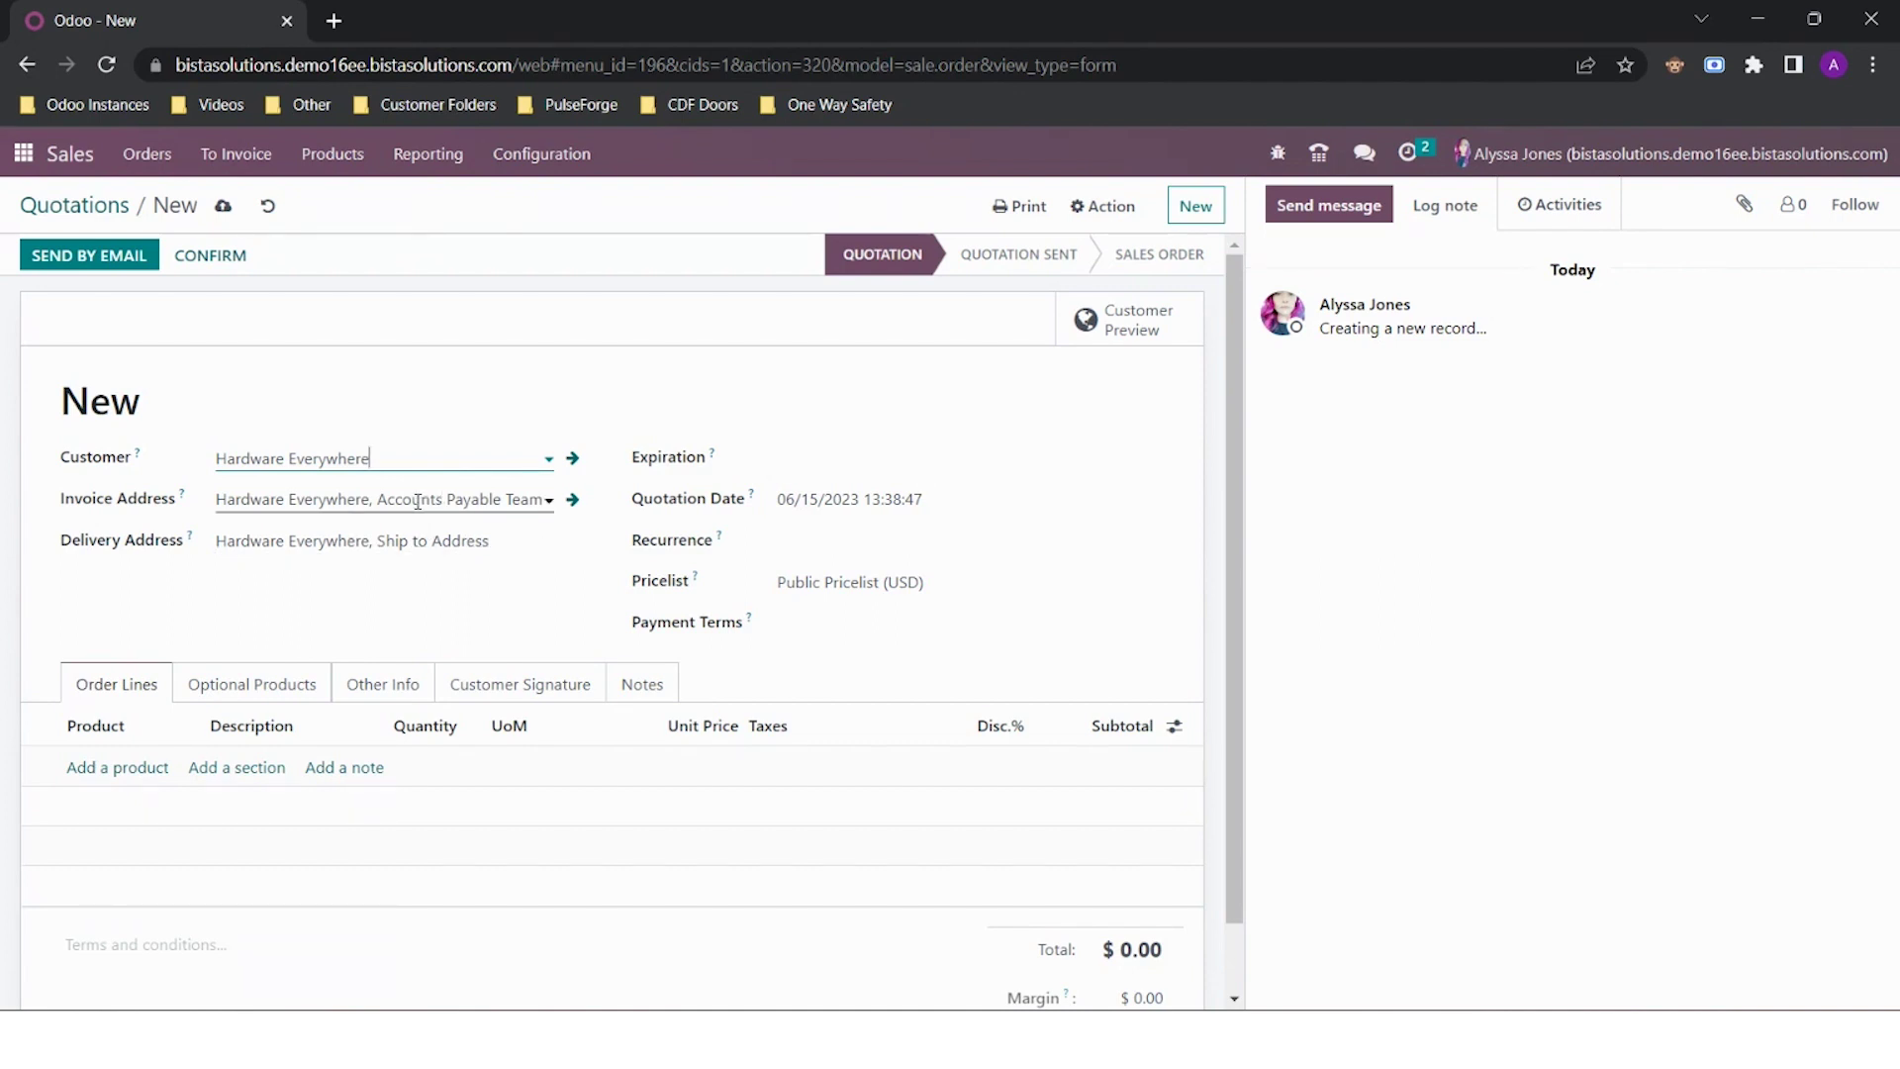
click(417, 502)
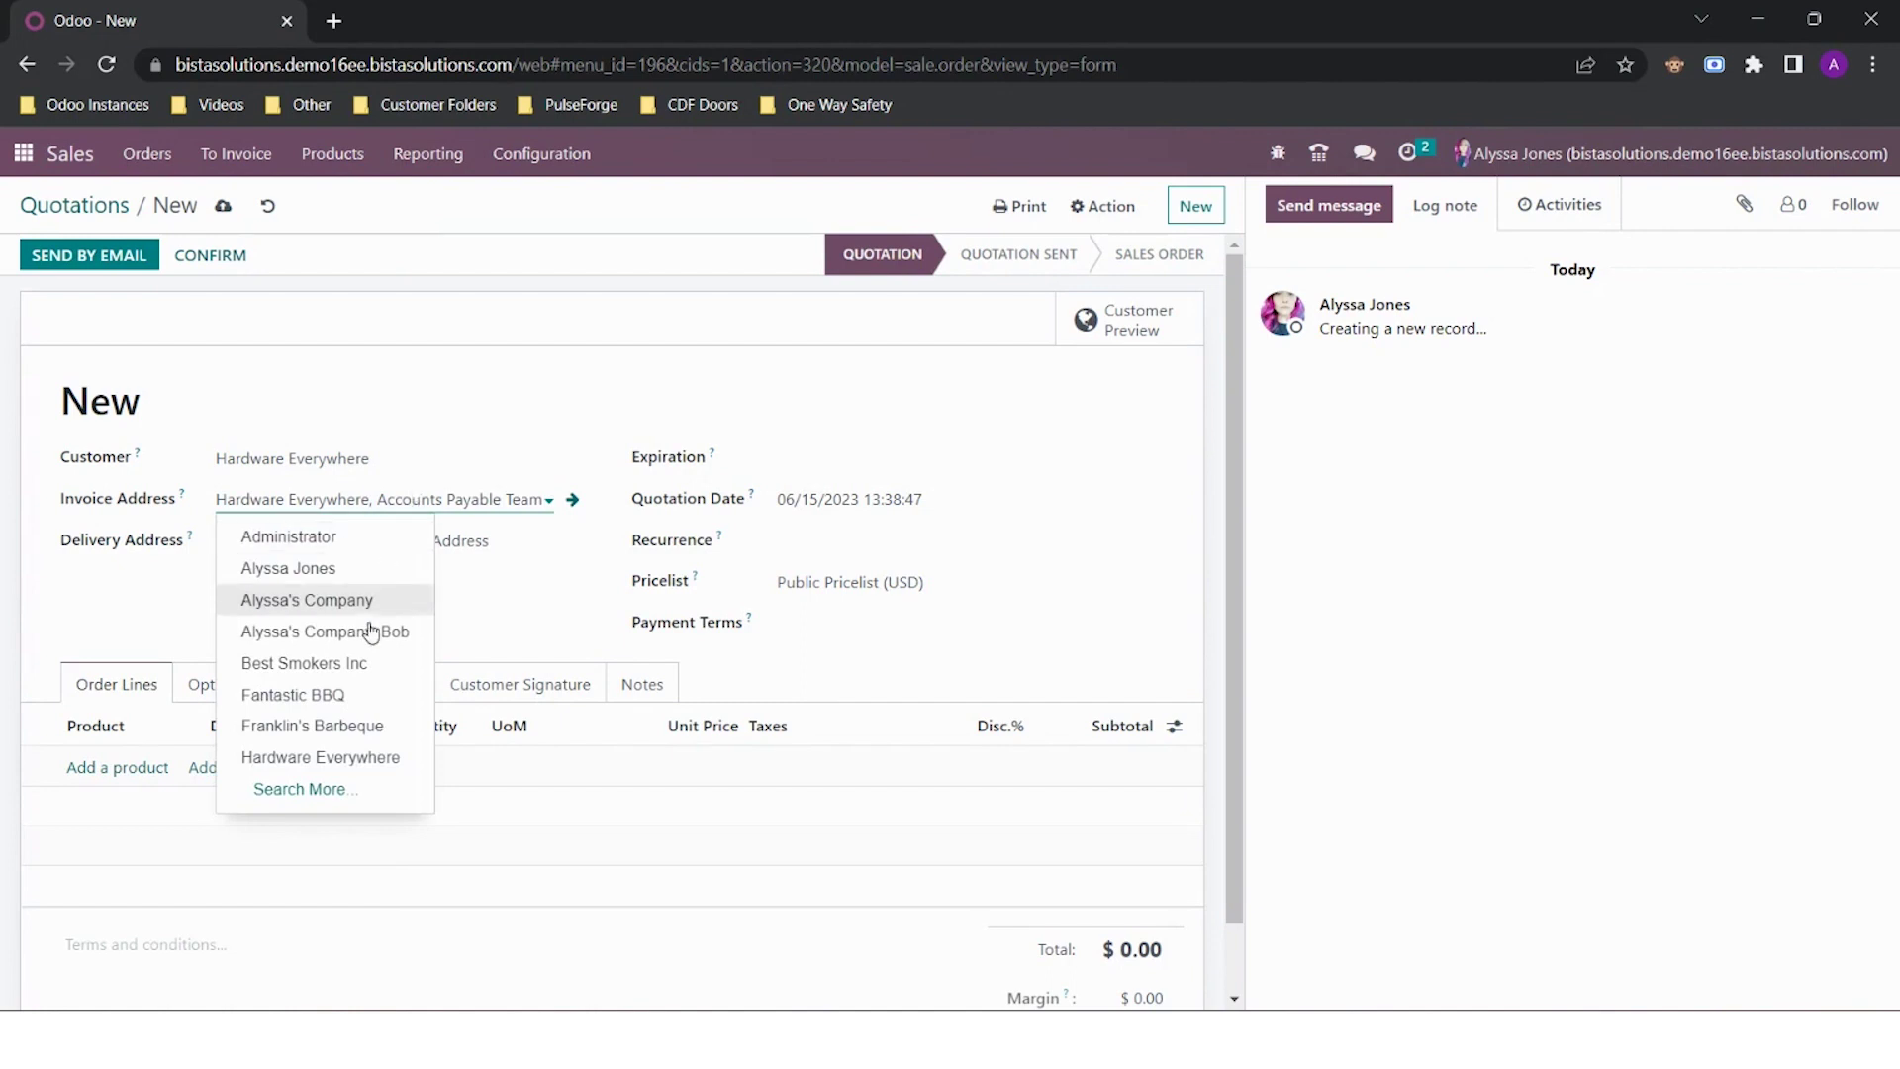
click(386, 760)
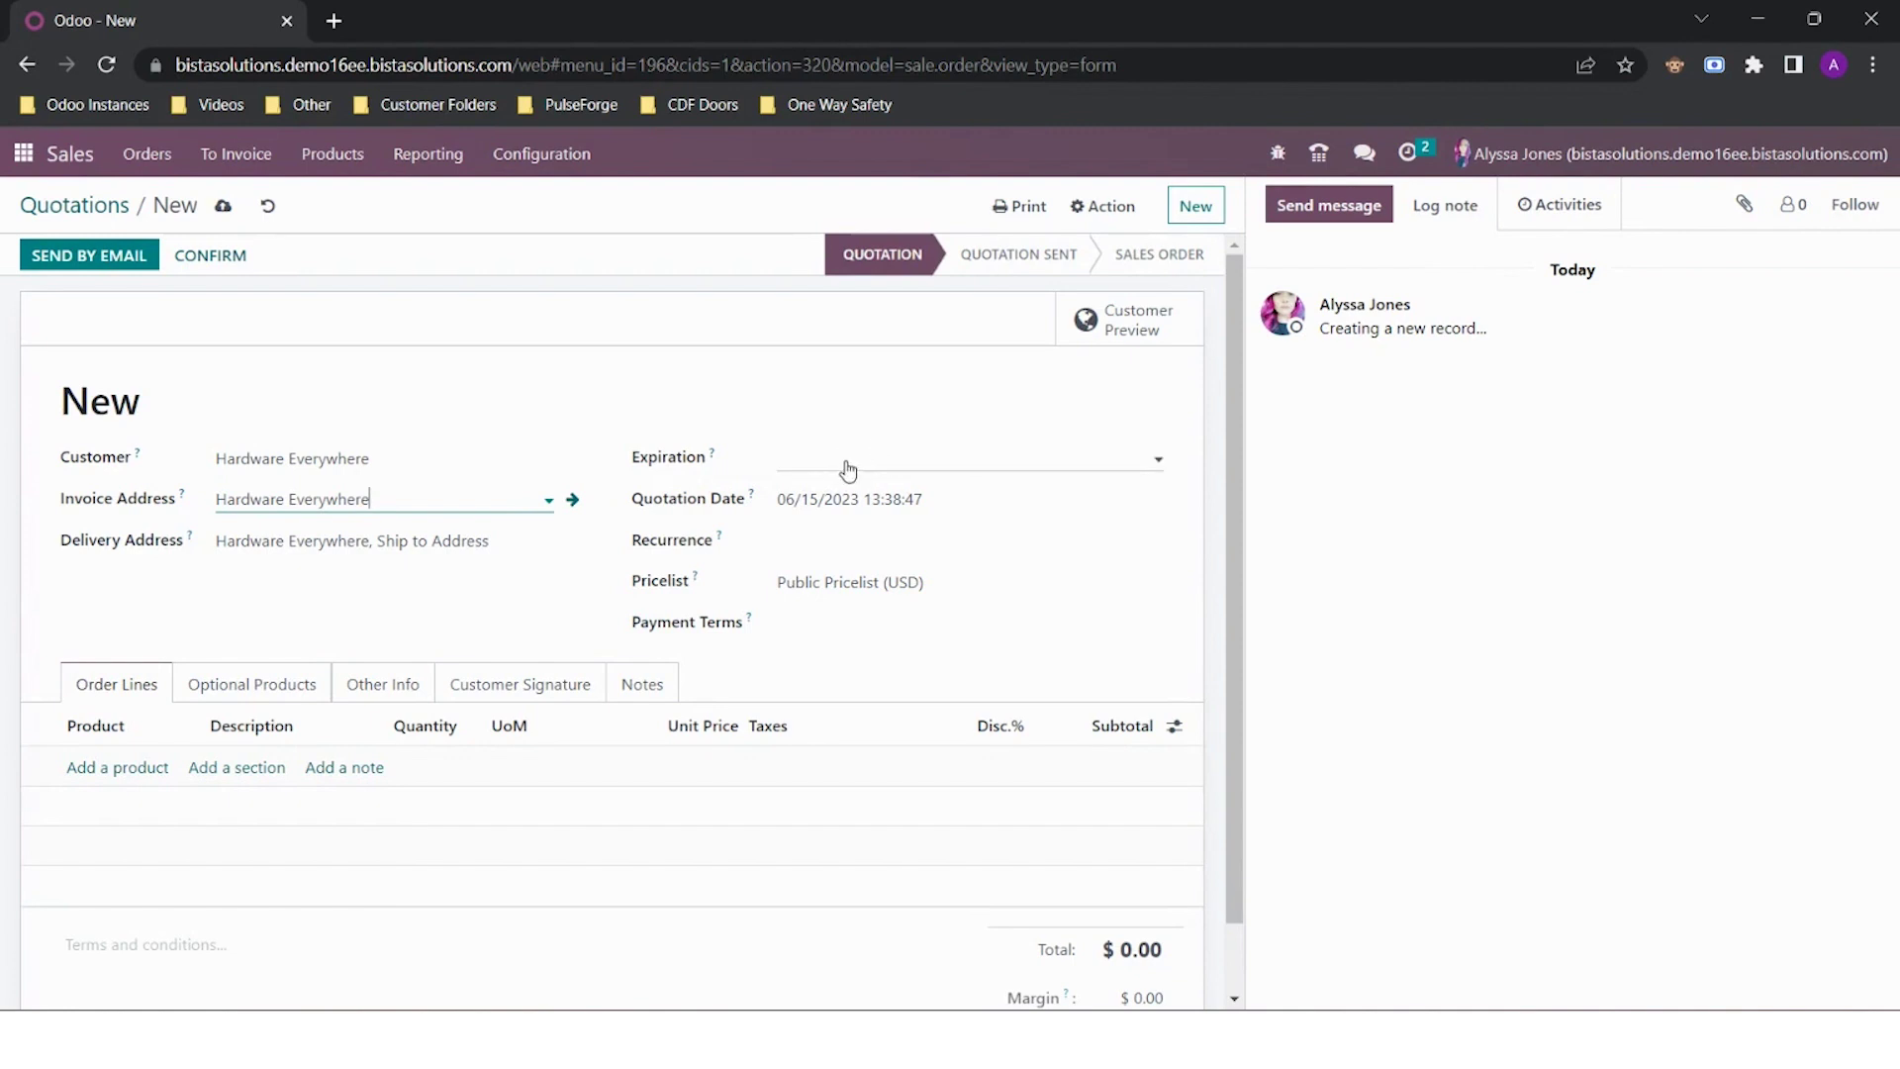
click(848, 630)
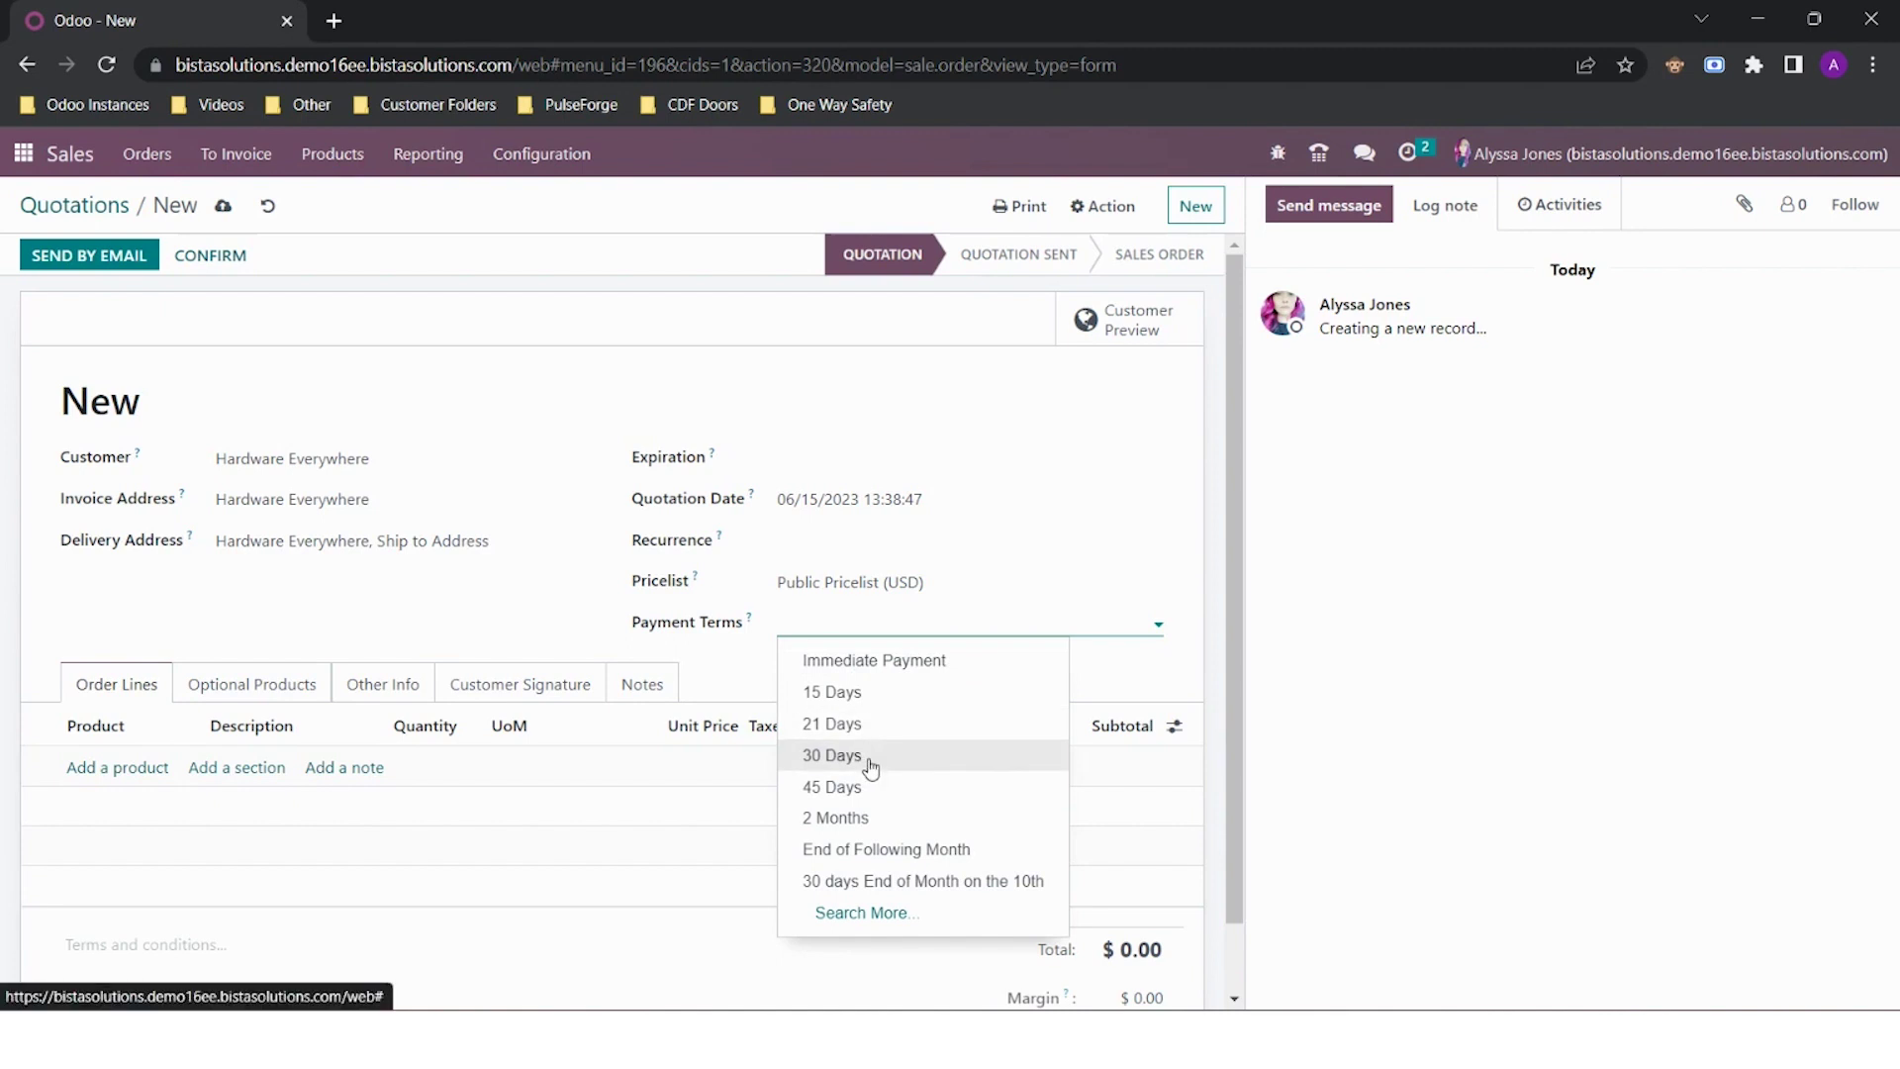
click(869, 762)
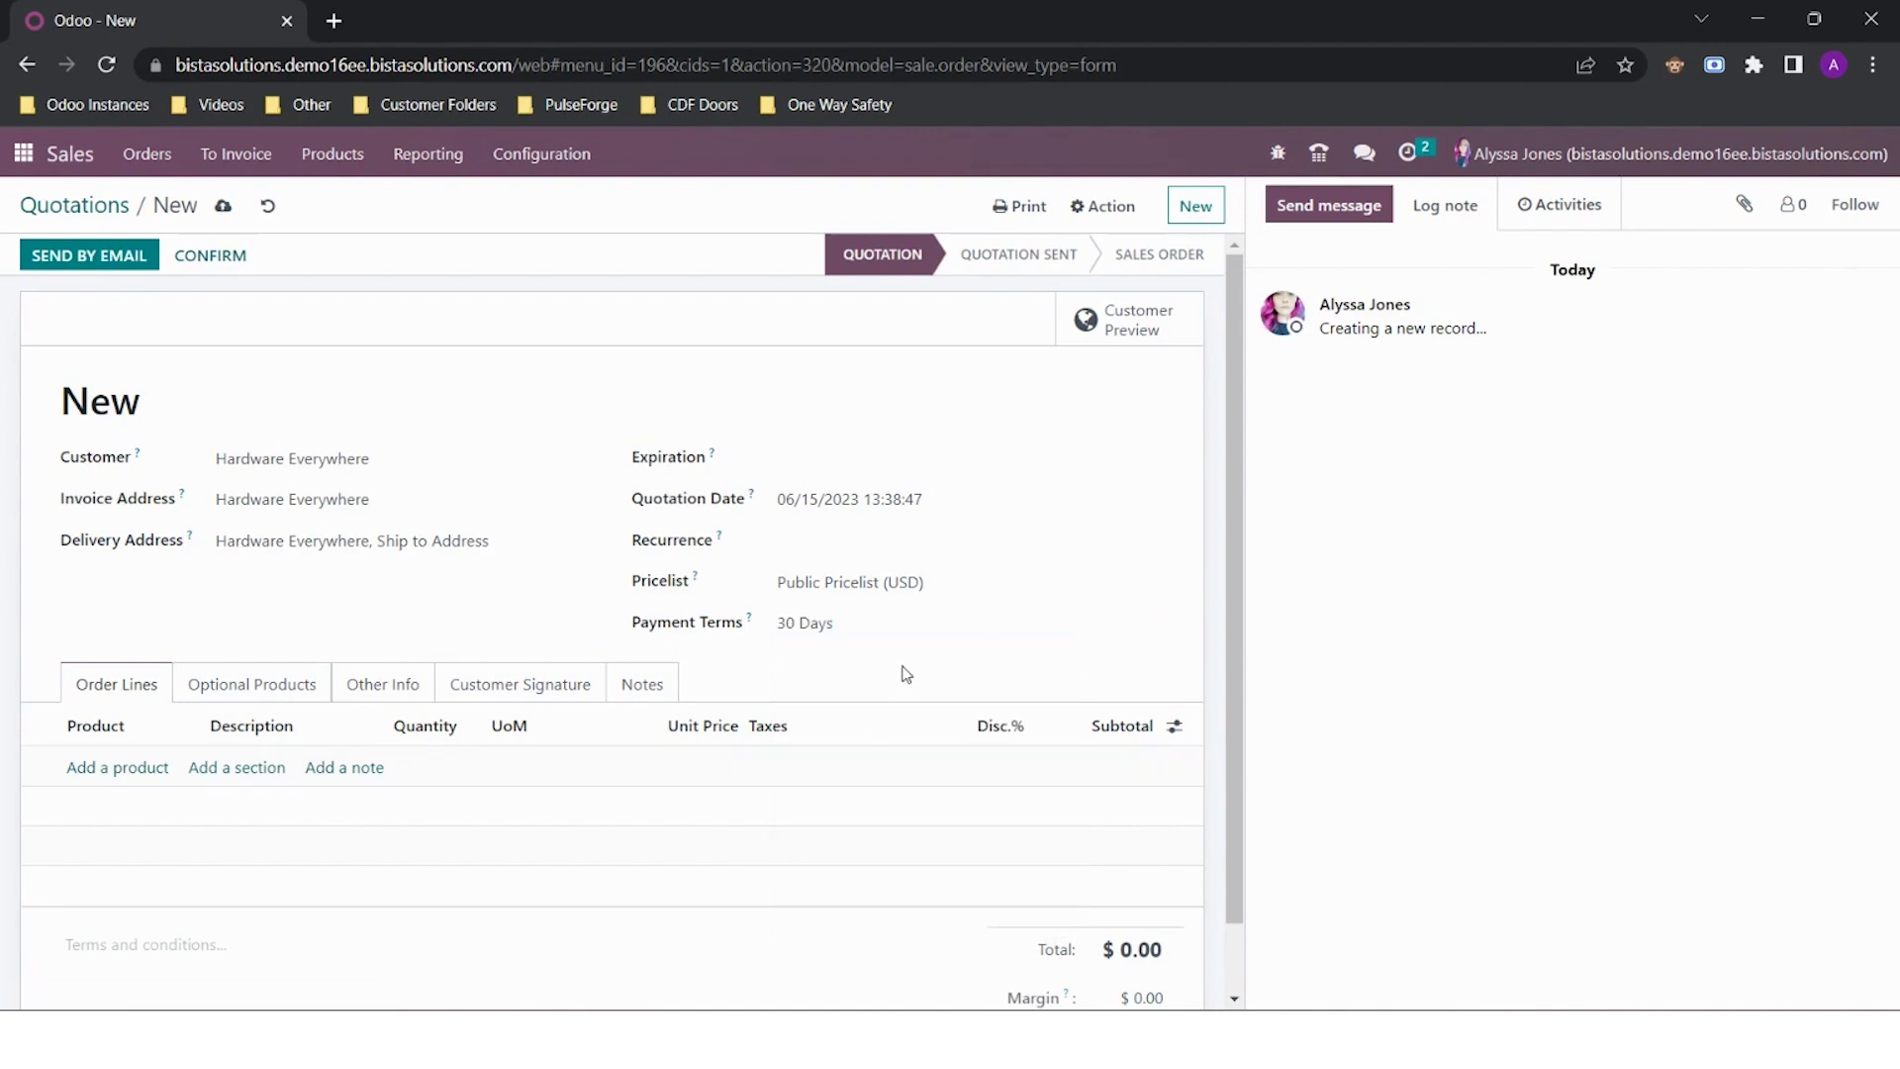
- Add order lines for 250 Gallon Smoker and Trailer Mount 250 Gallon, totalling $4,699.00 untaxed
click(129, 776)
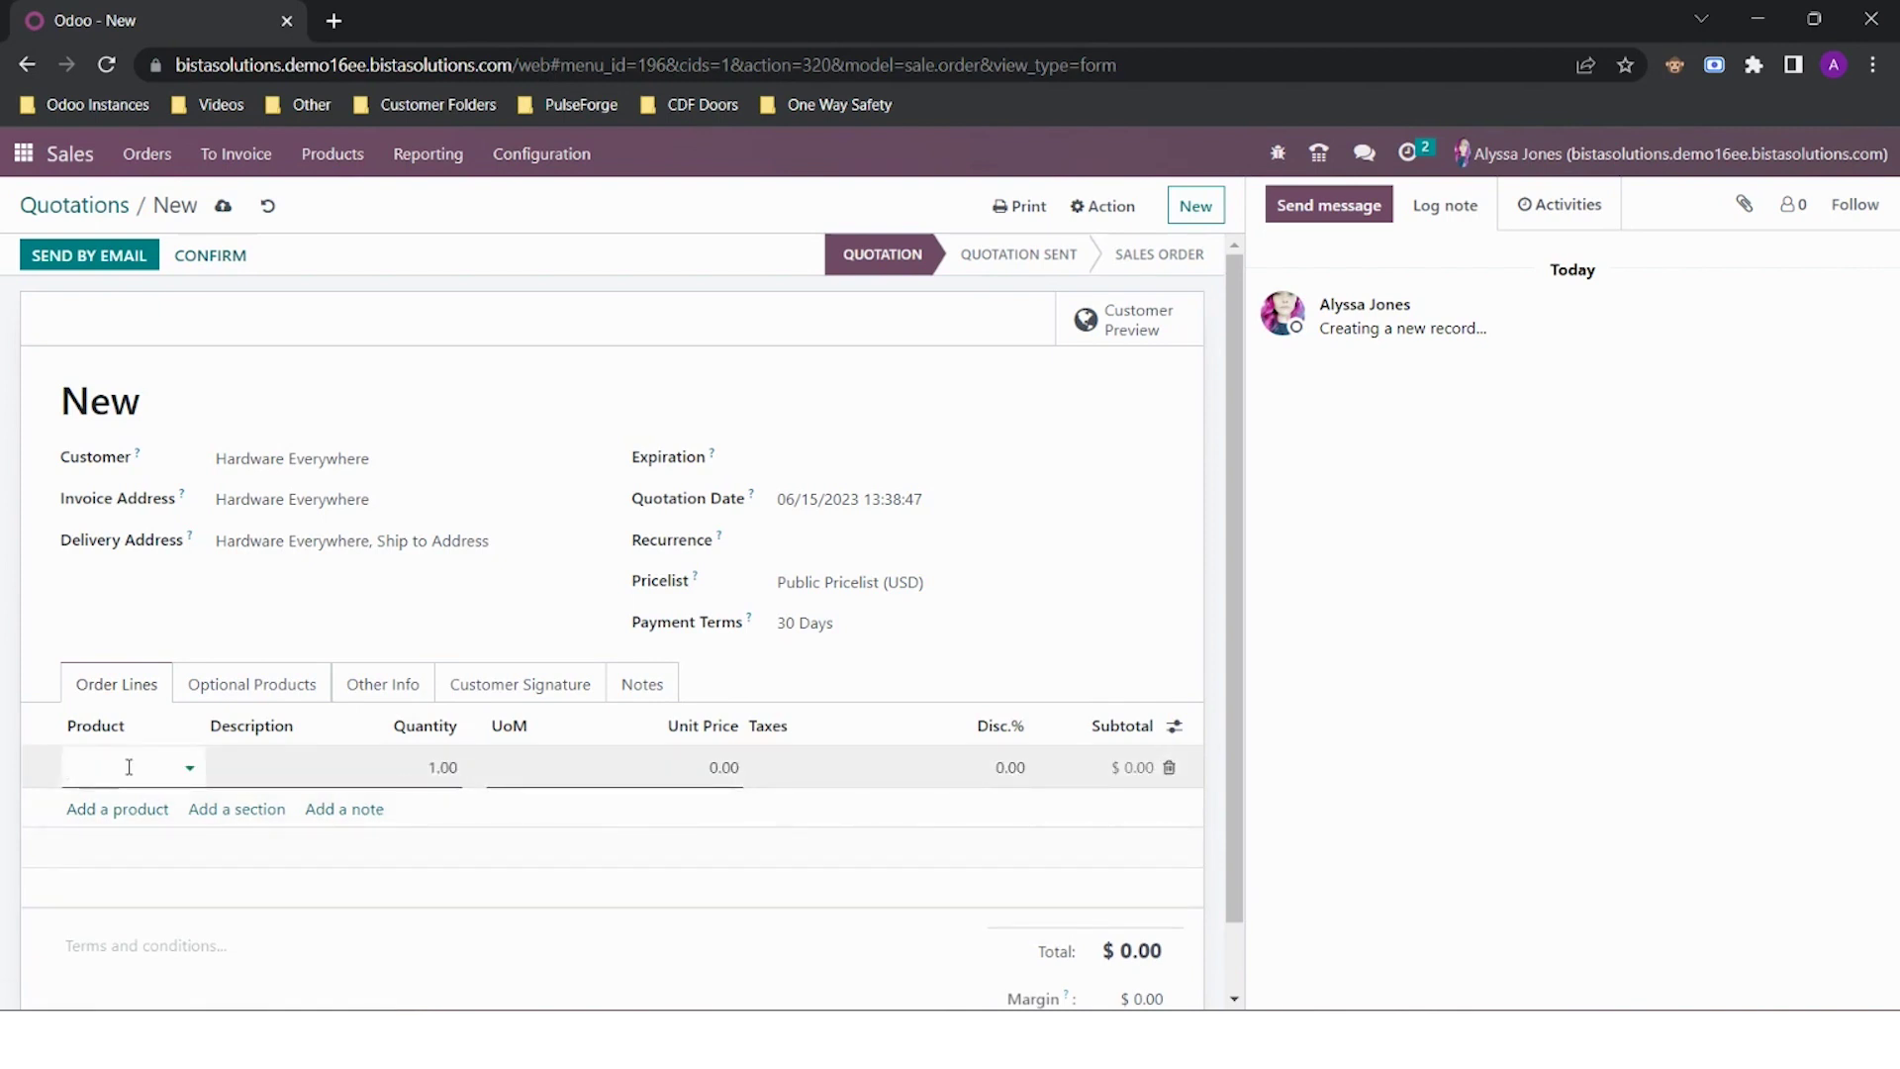
text(s)
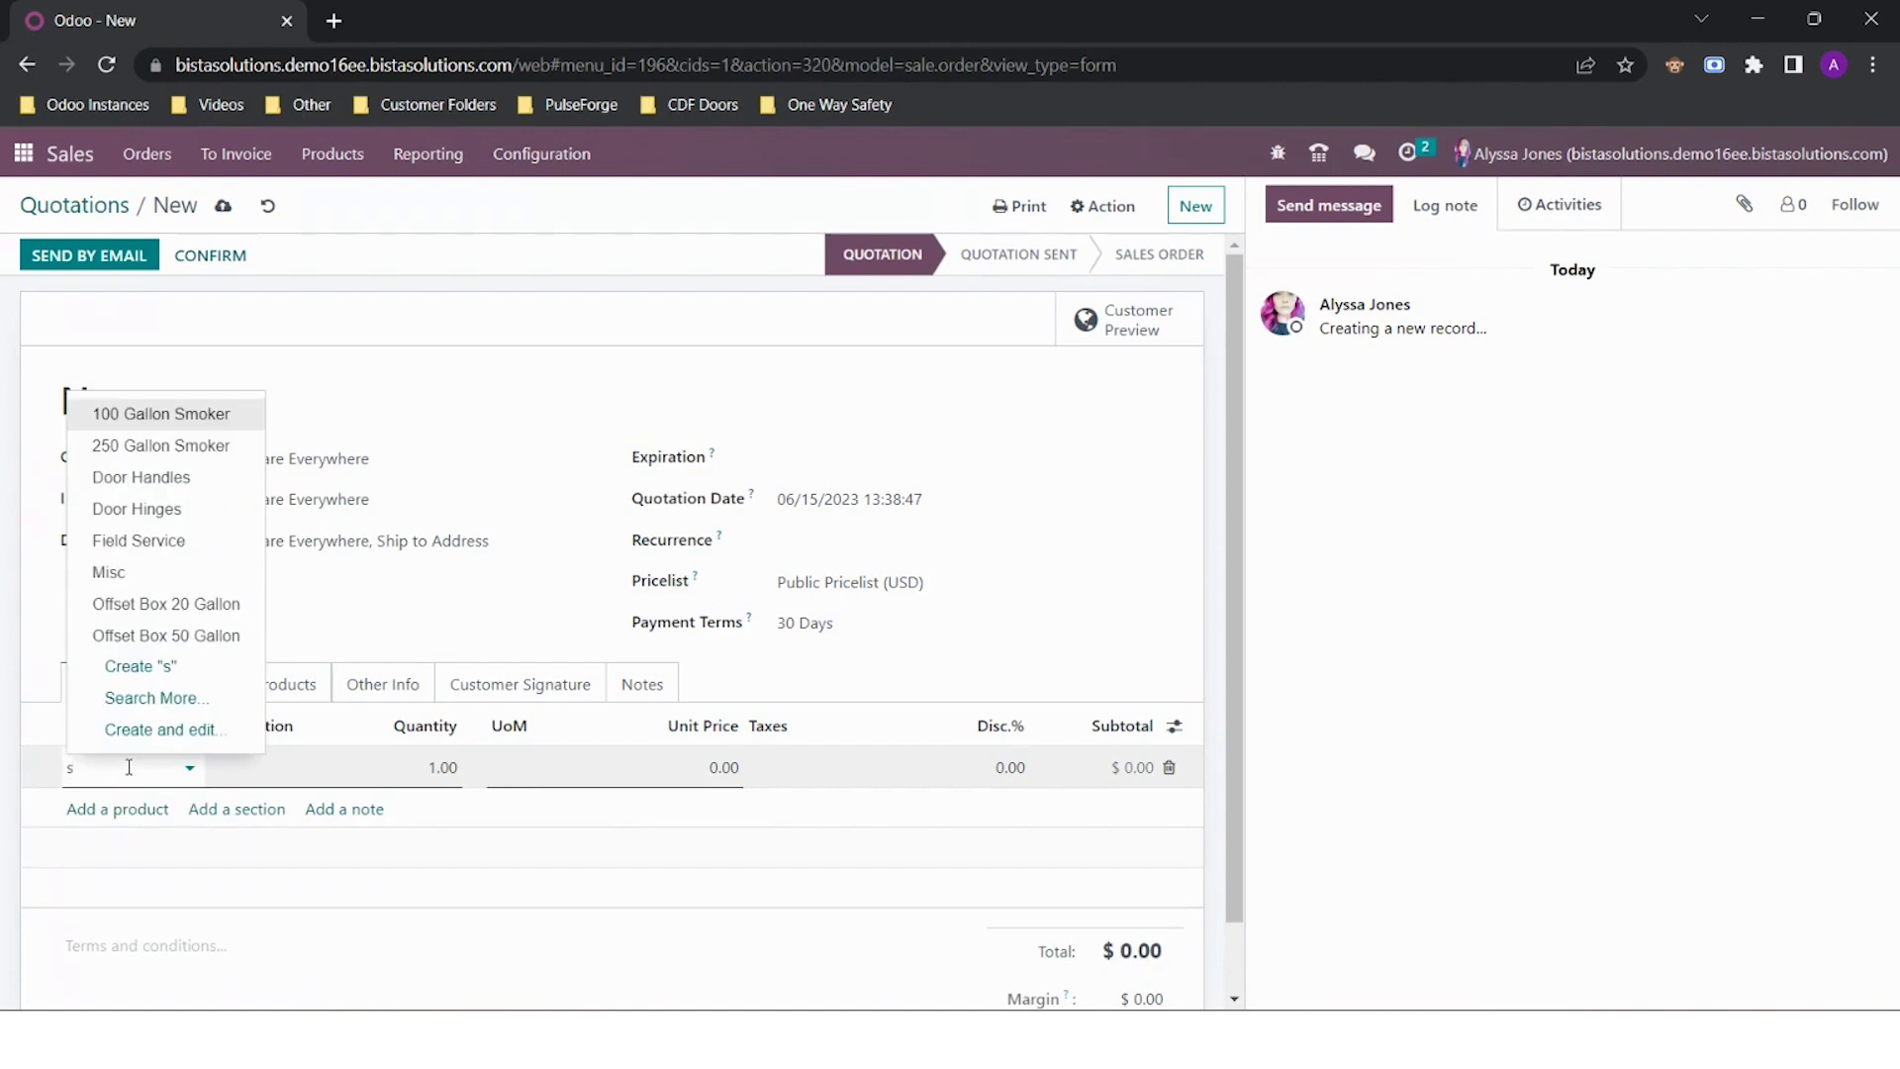
click(203, 706)
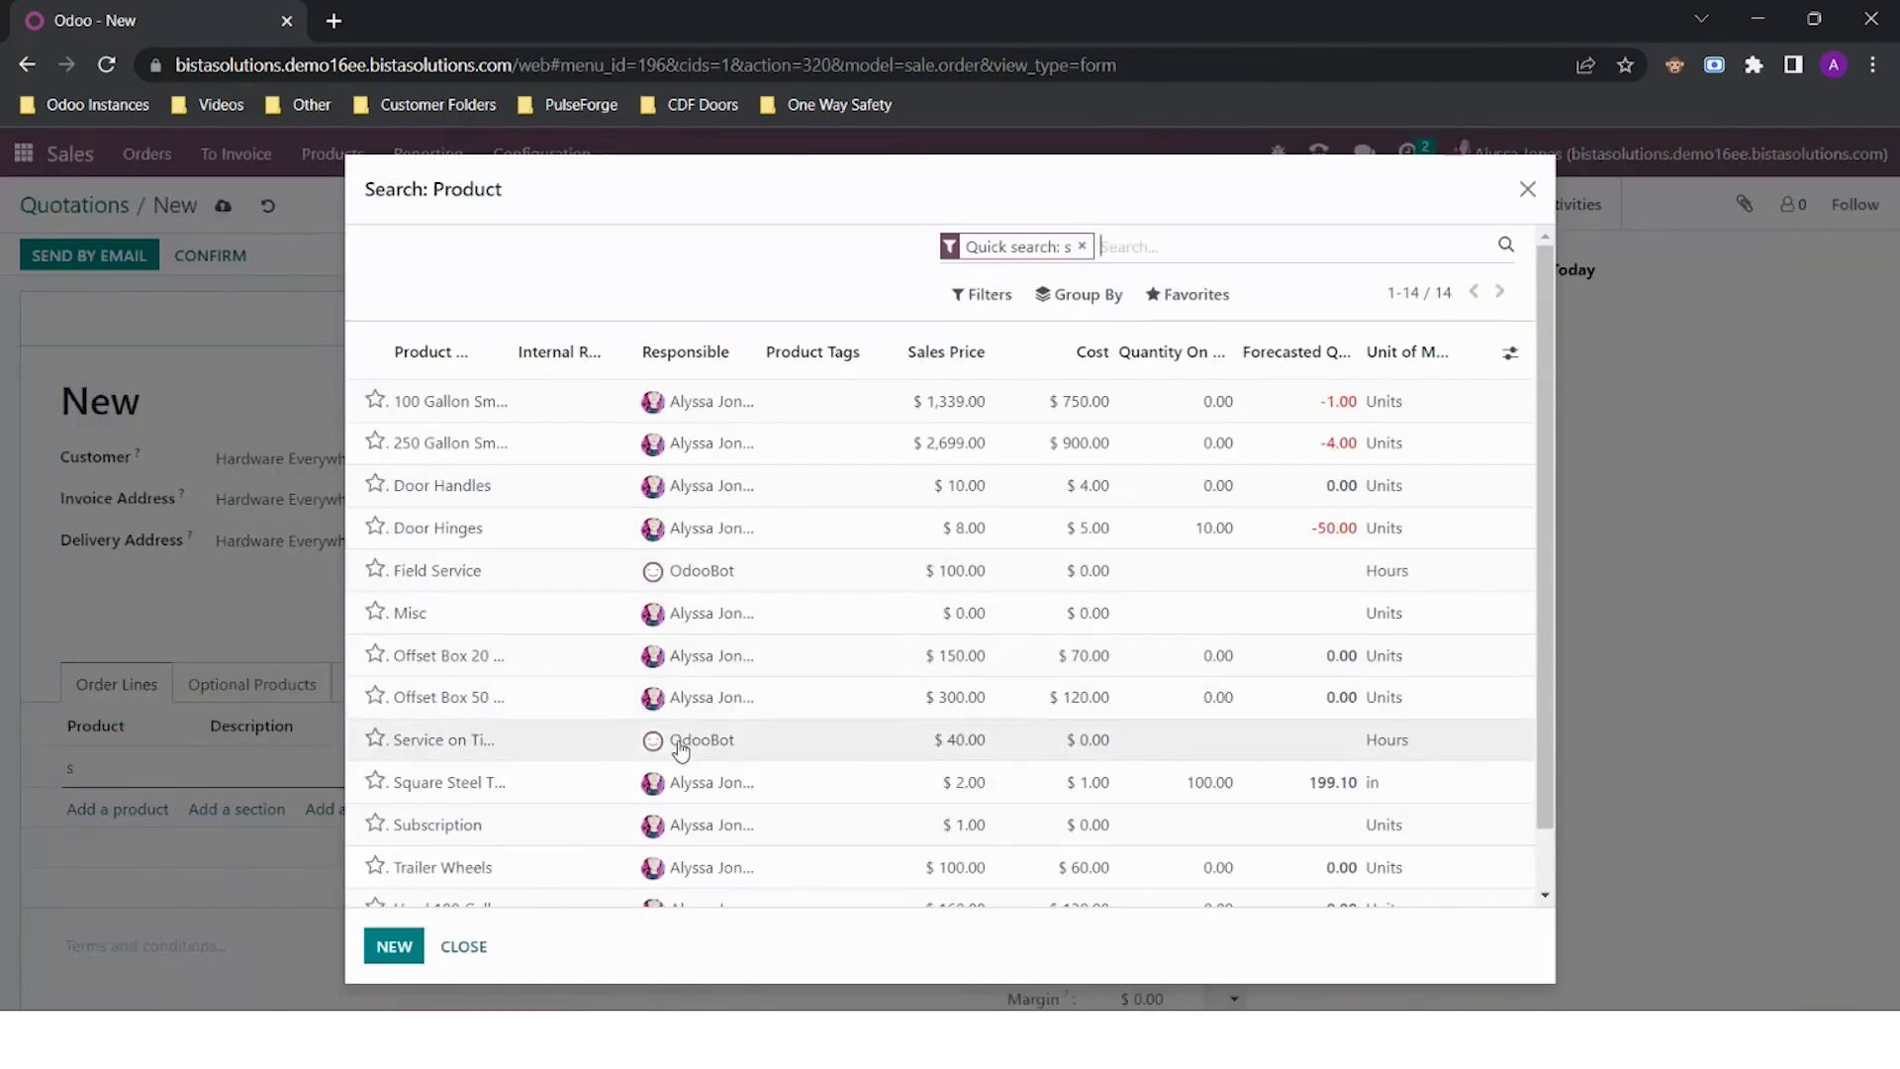
scroll(694, 705, down, 1)
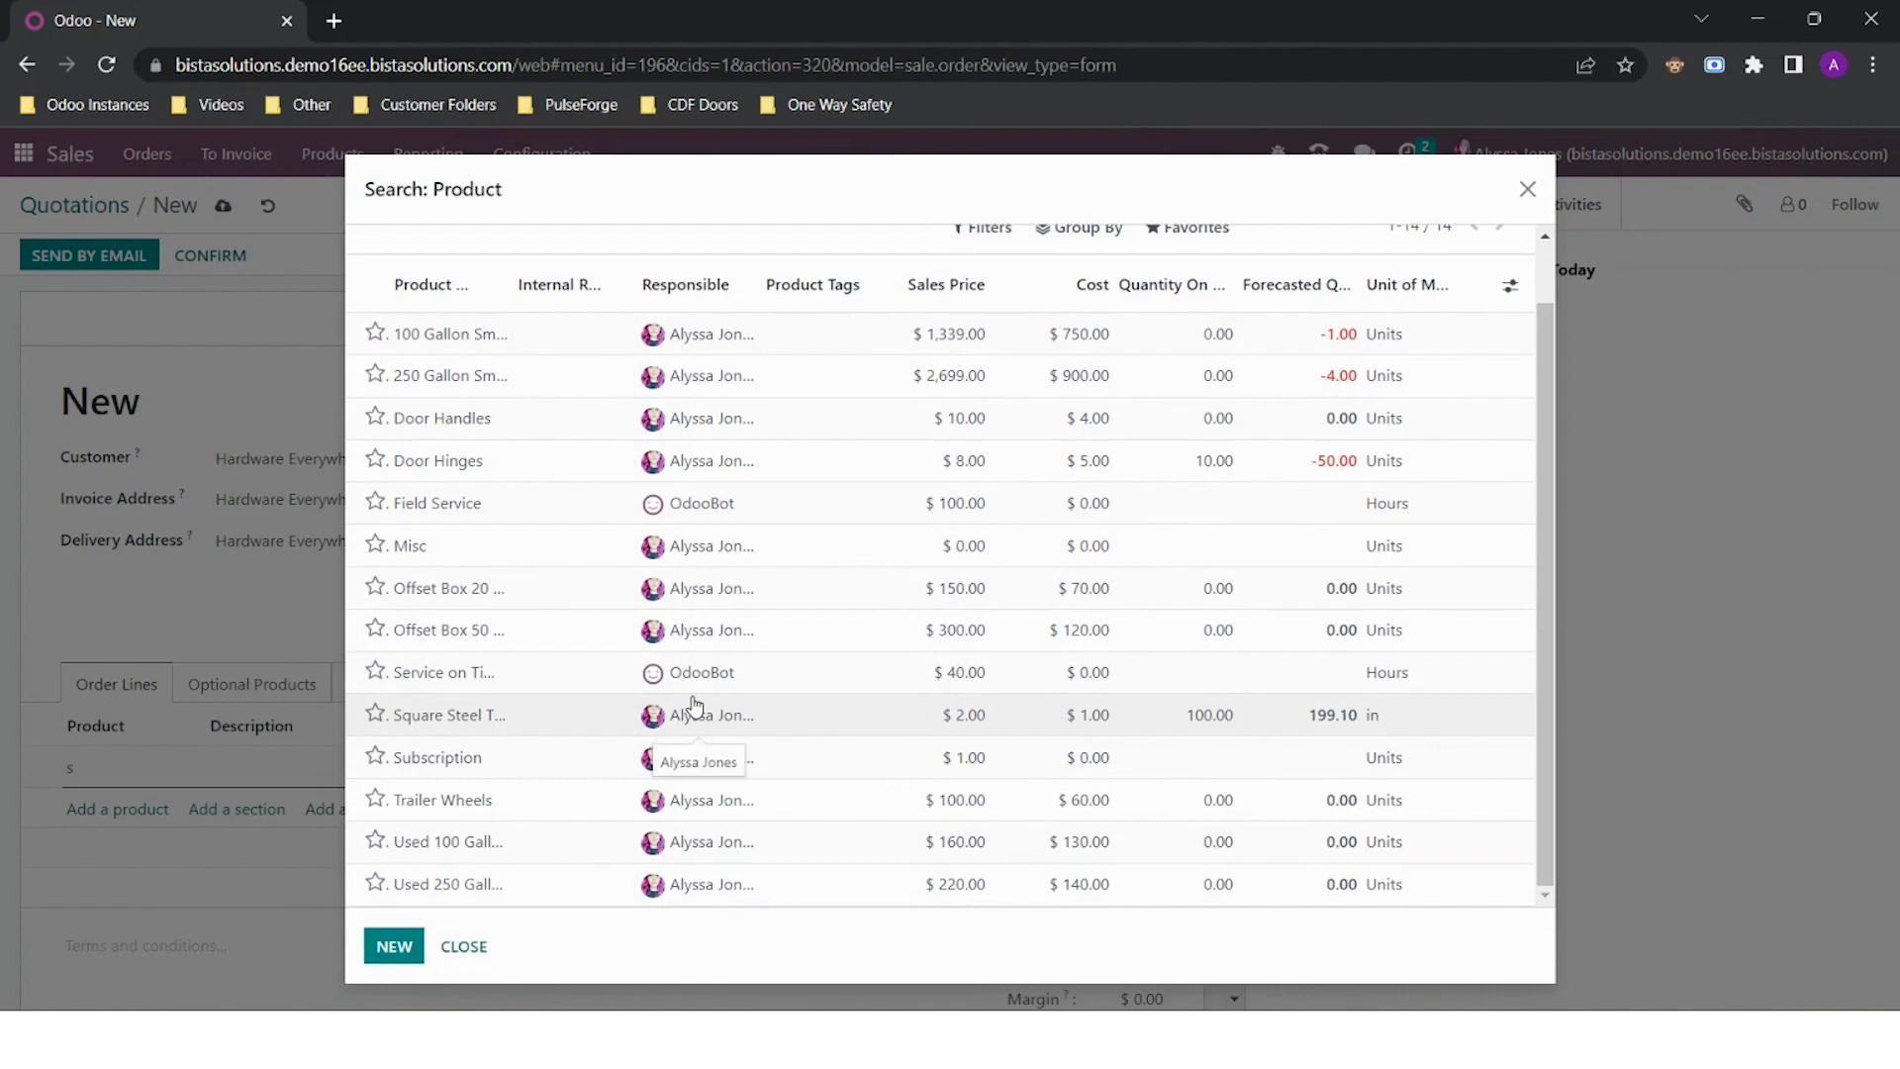
scroll(733, 692, up, 1)
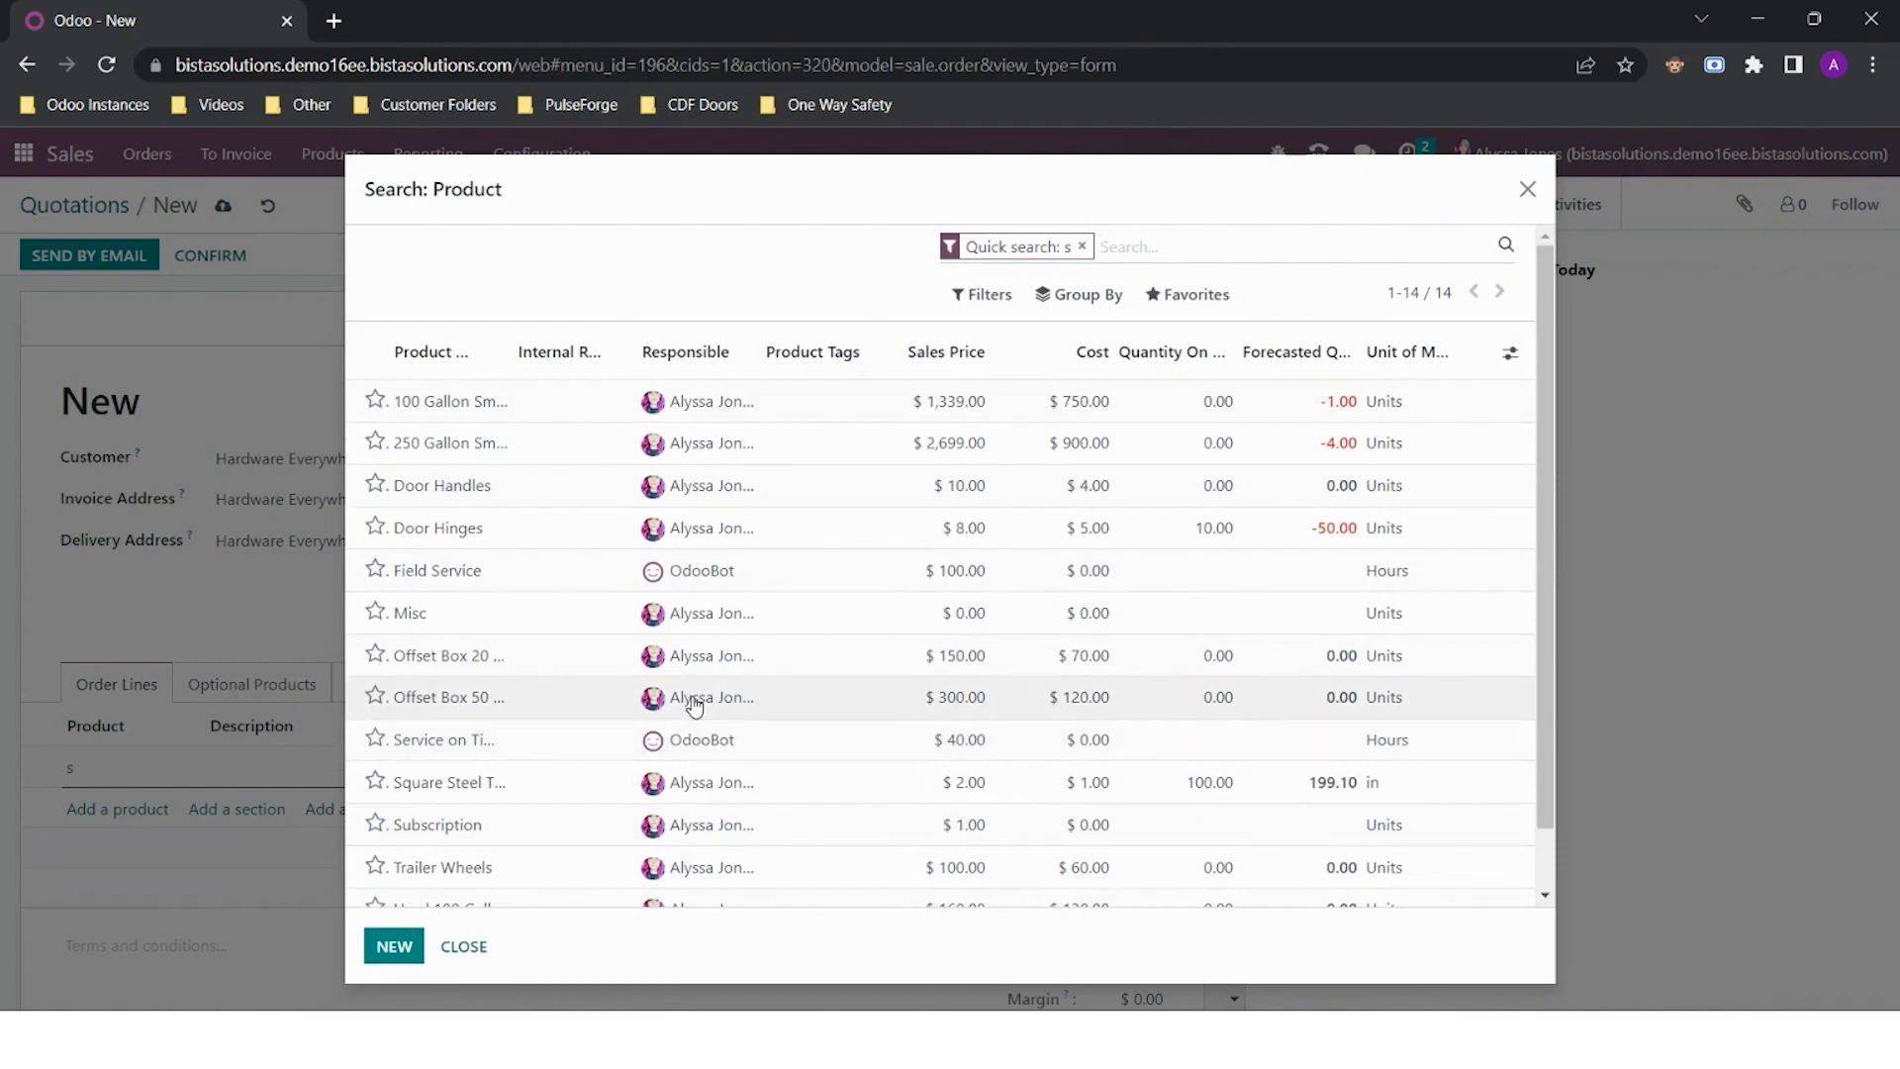
click(462, 453)
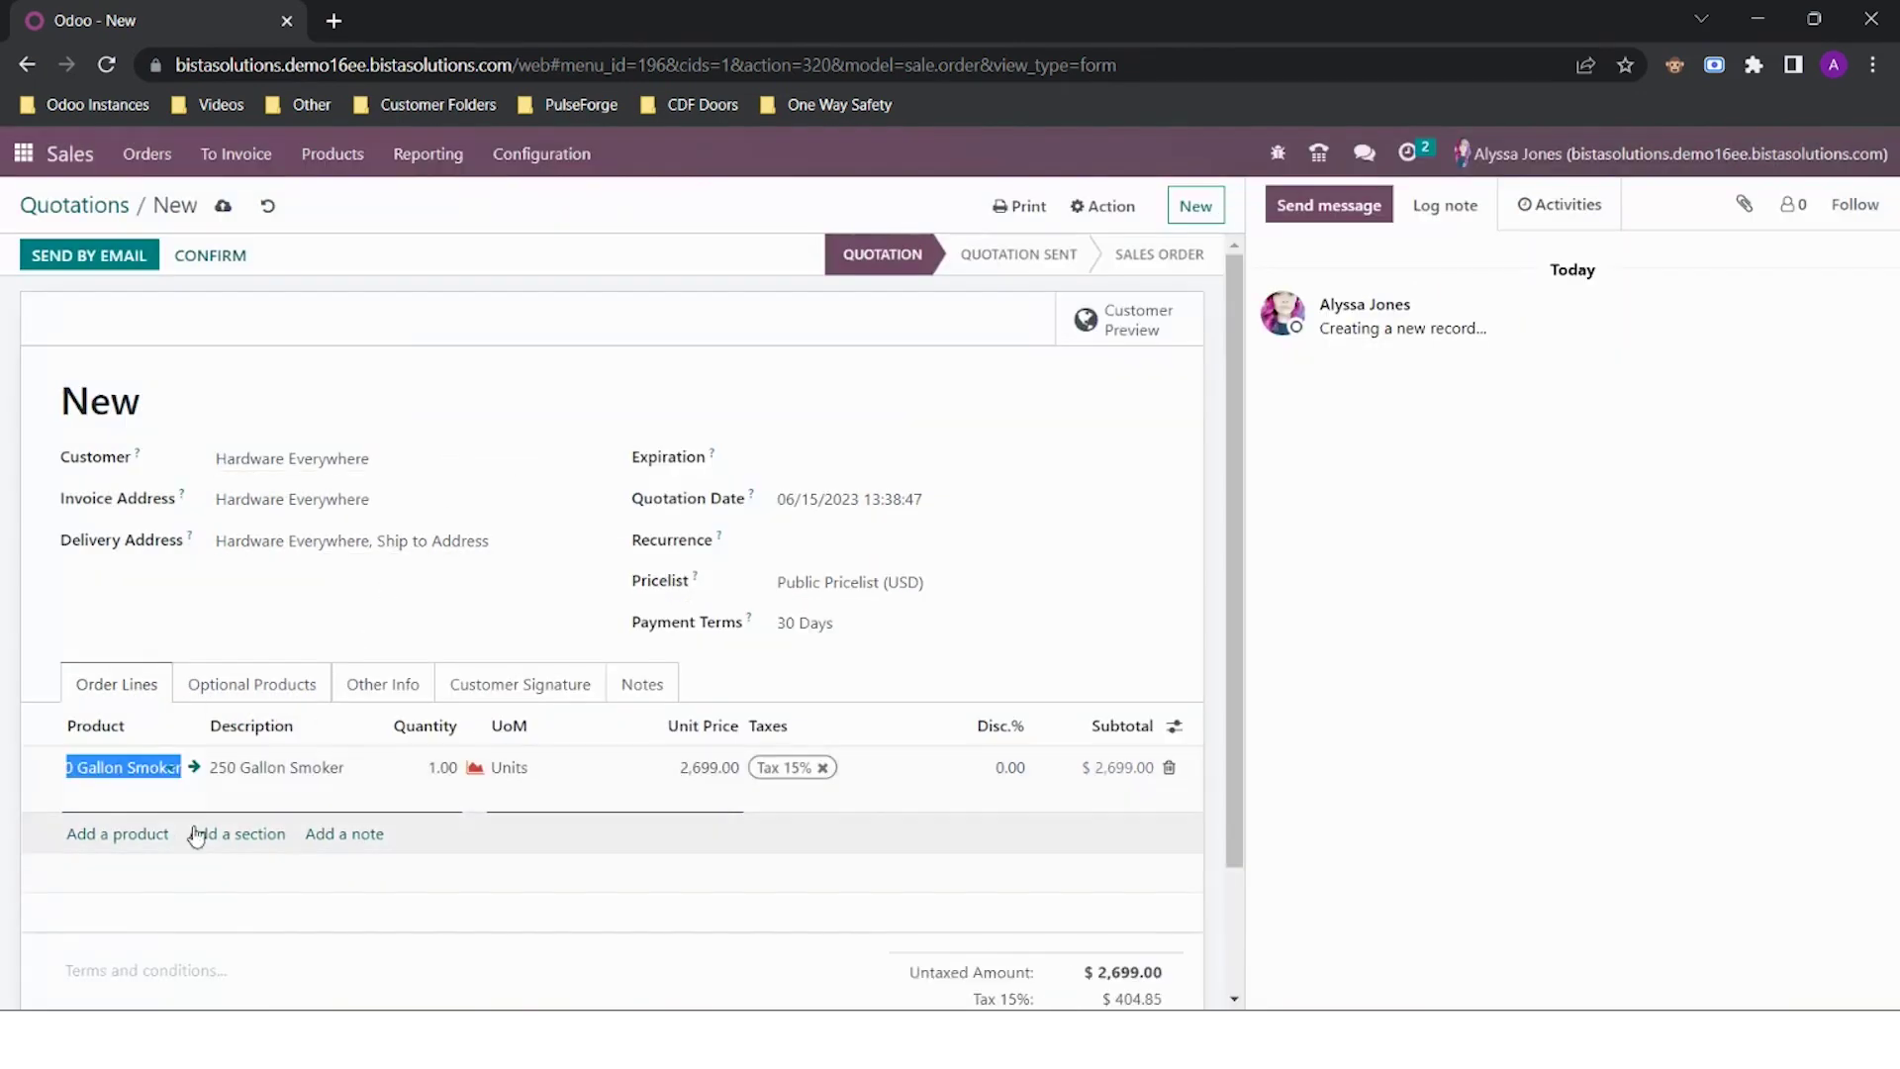
click(139, 834)
text(tra)
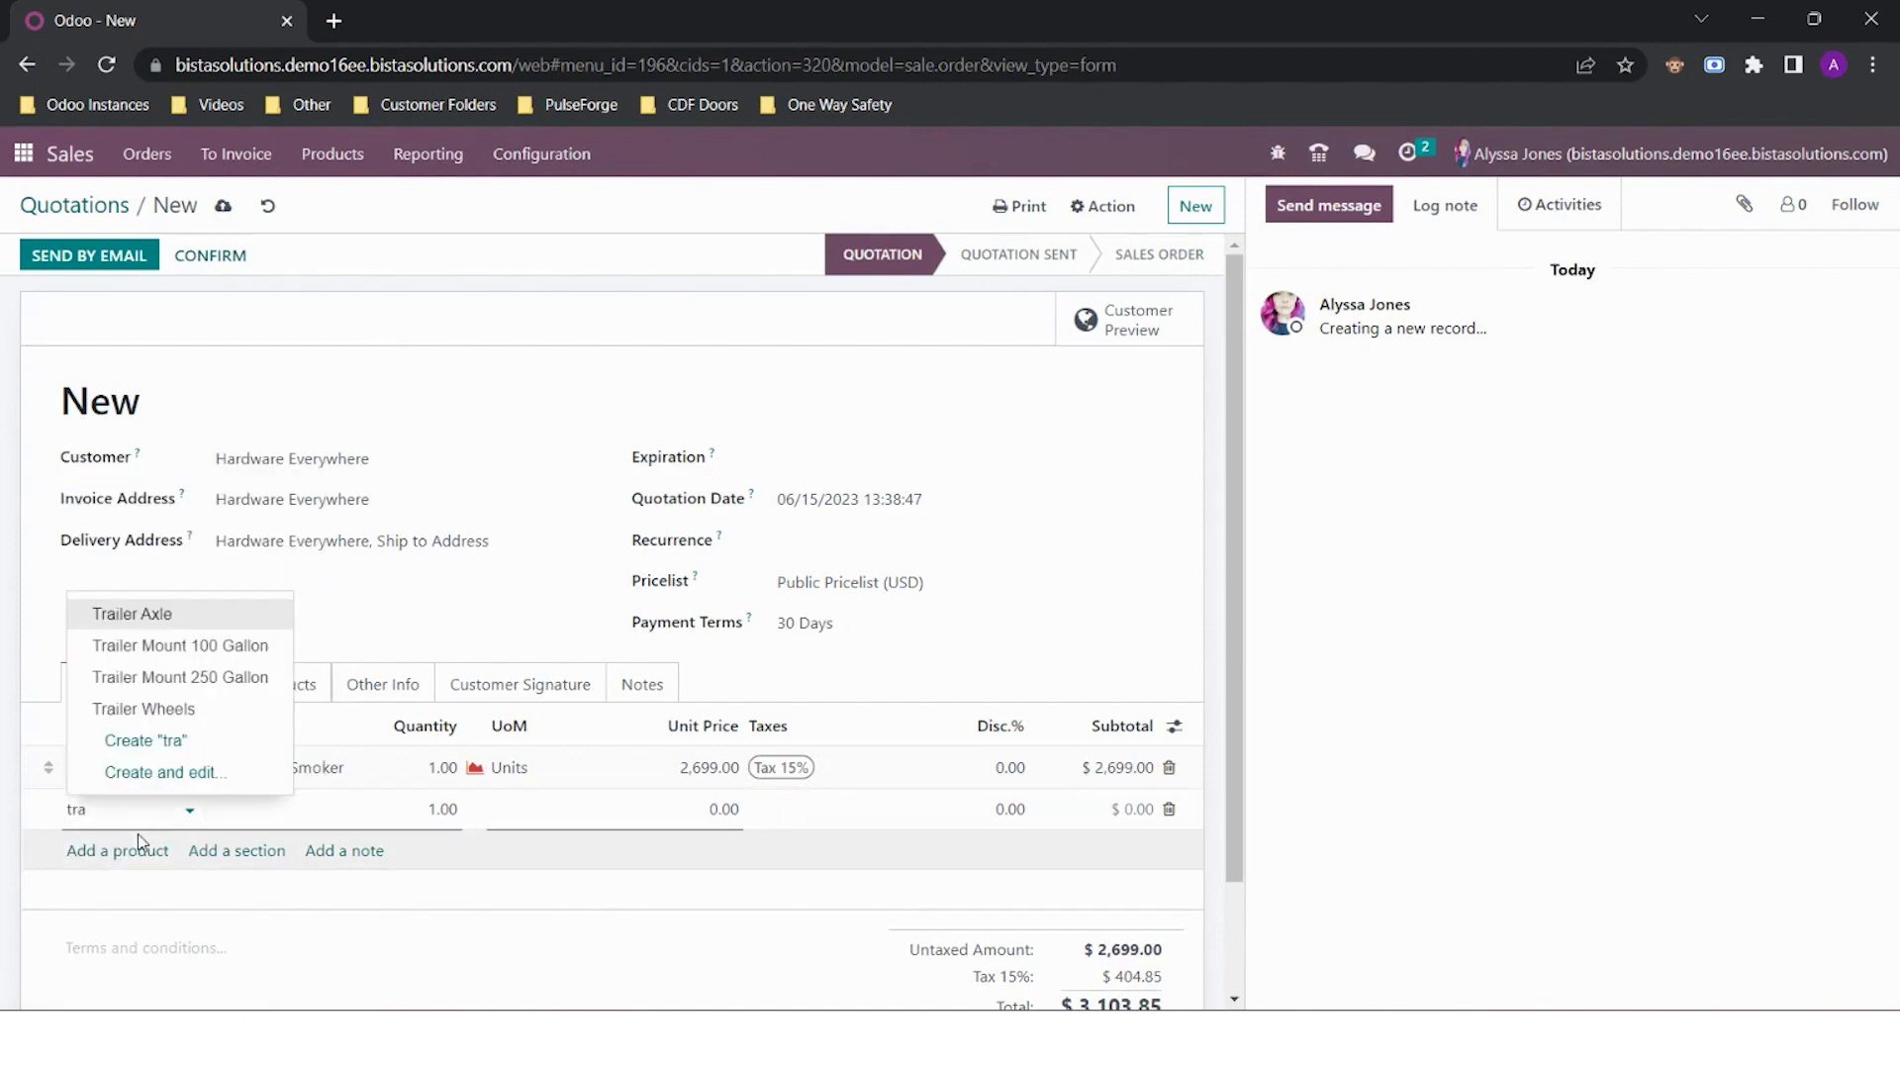
click(241, 679)
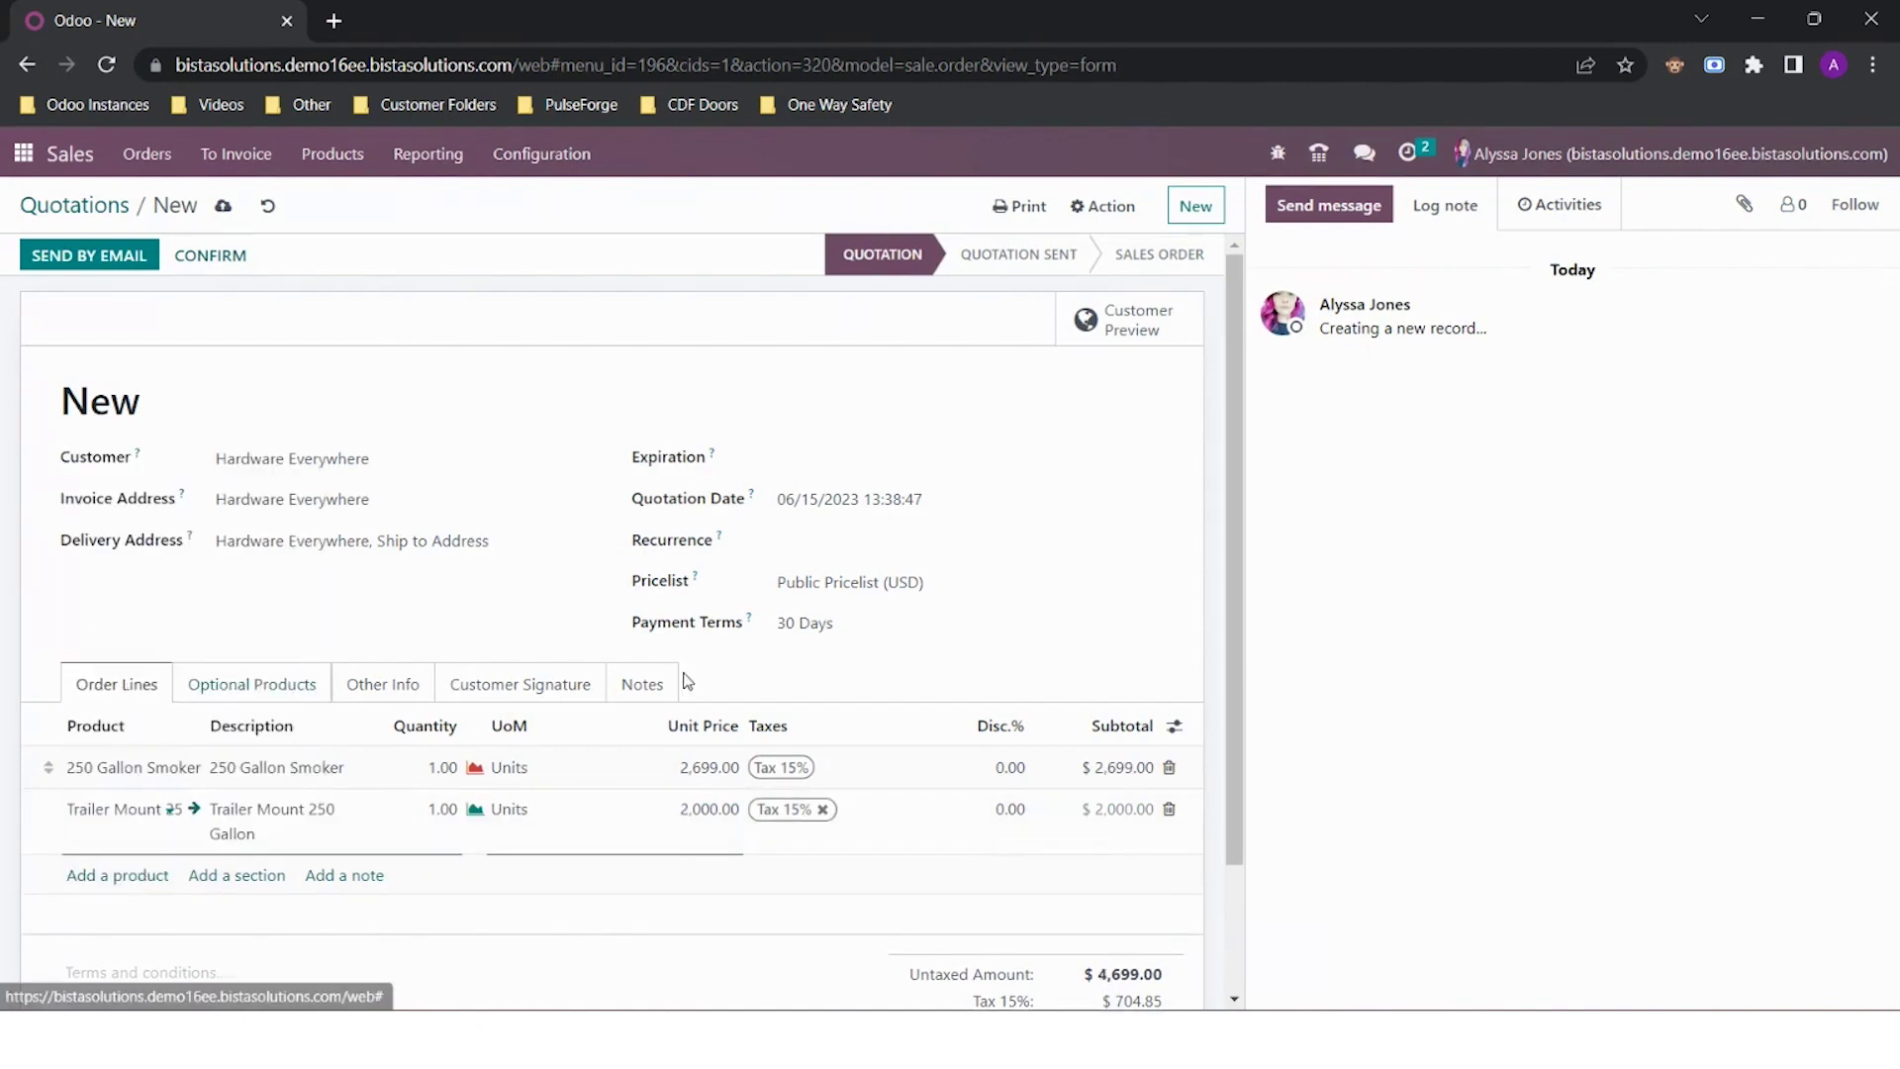
click(1200, 659)
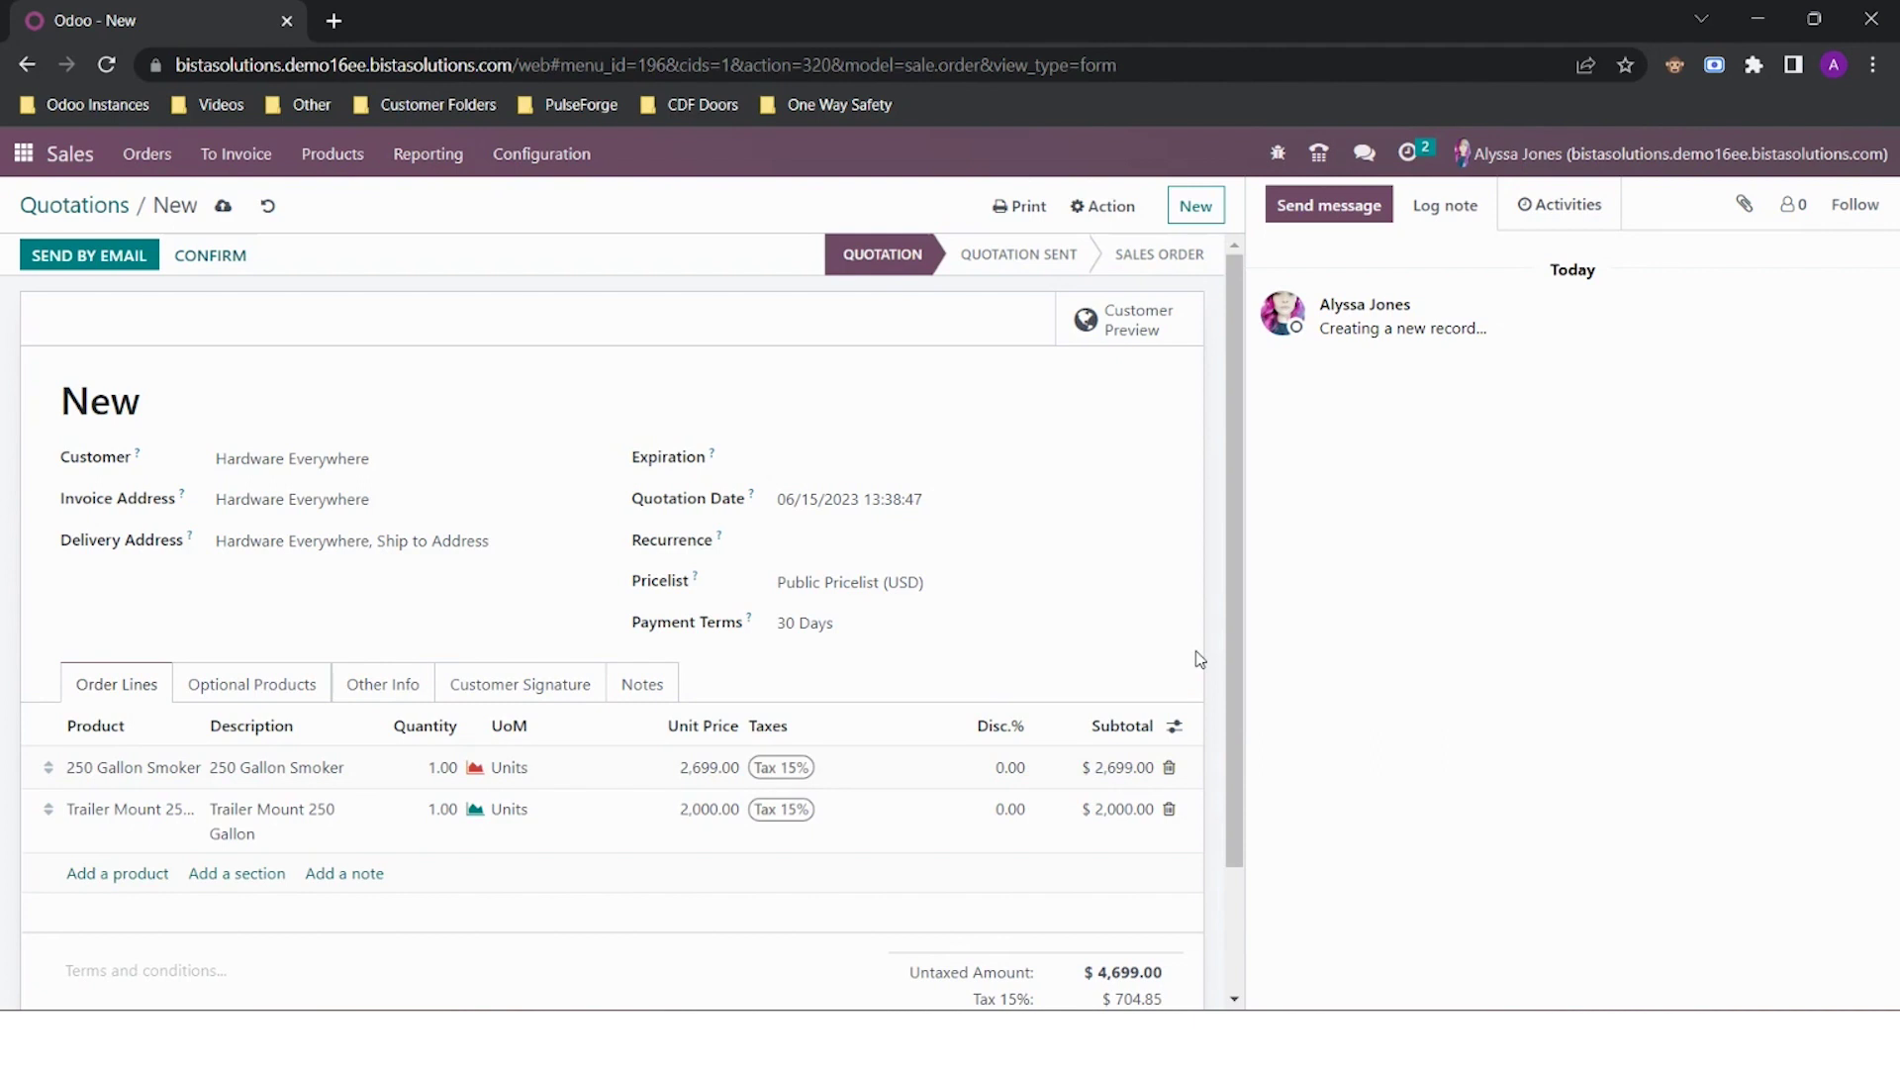
click(697, 767)
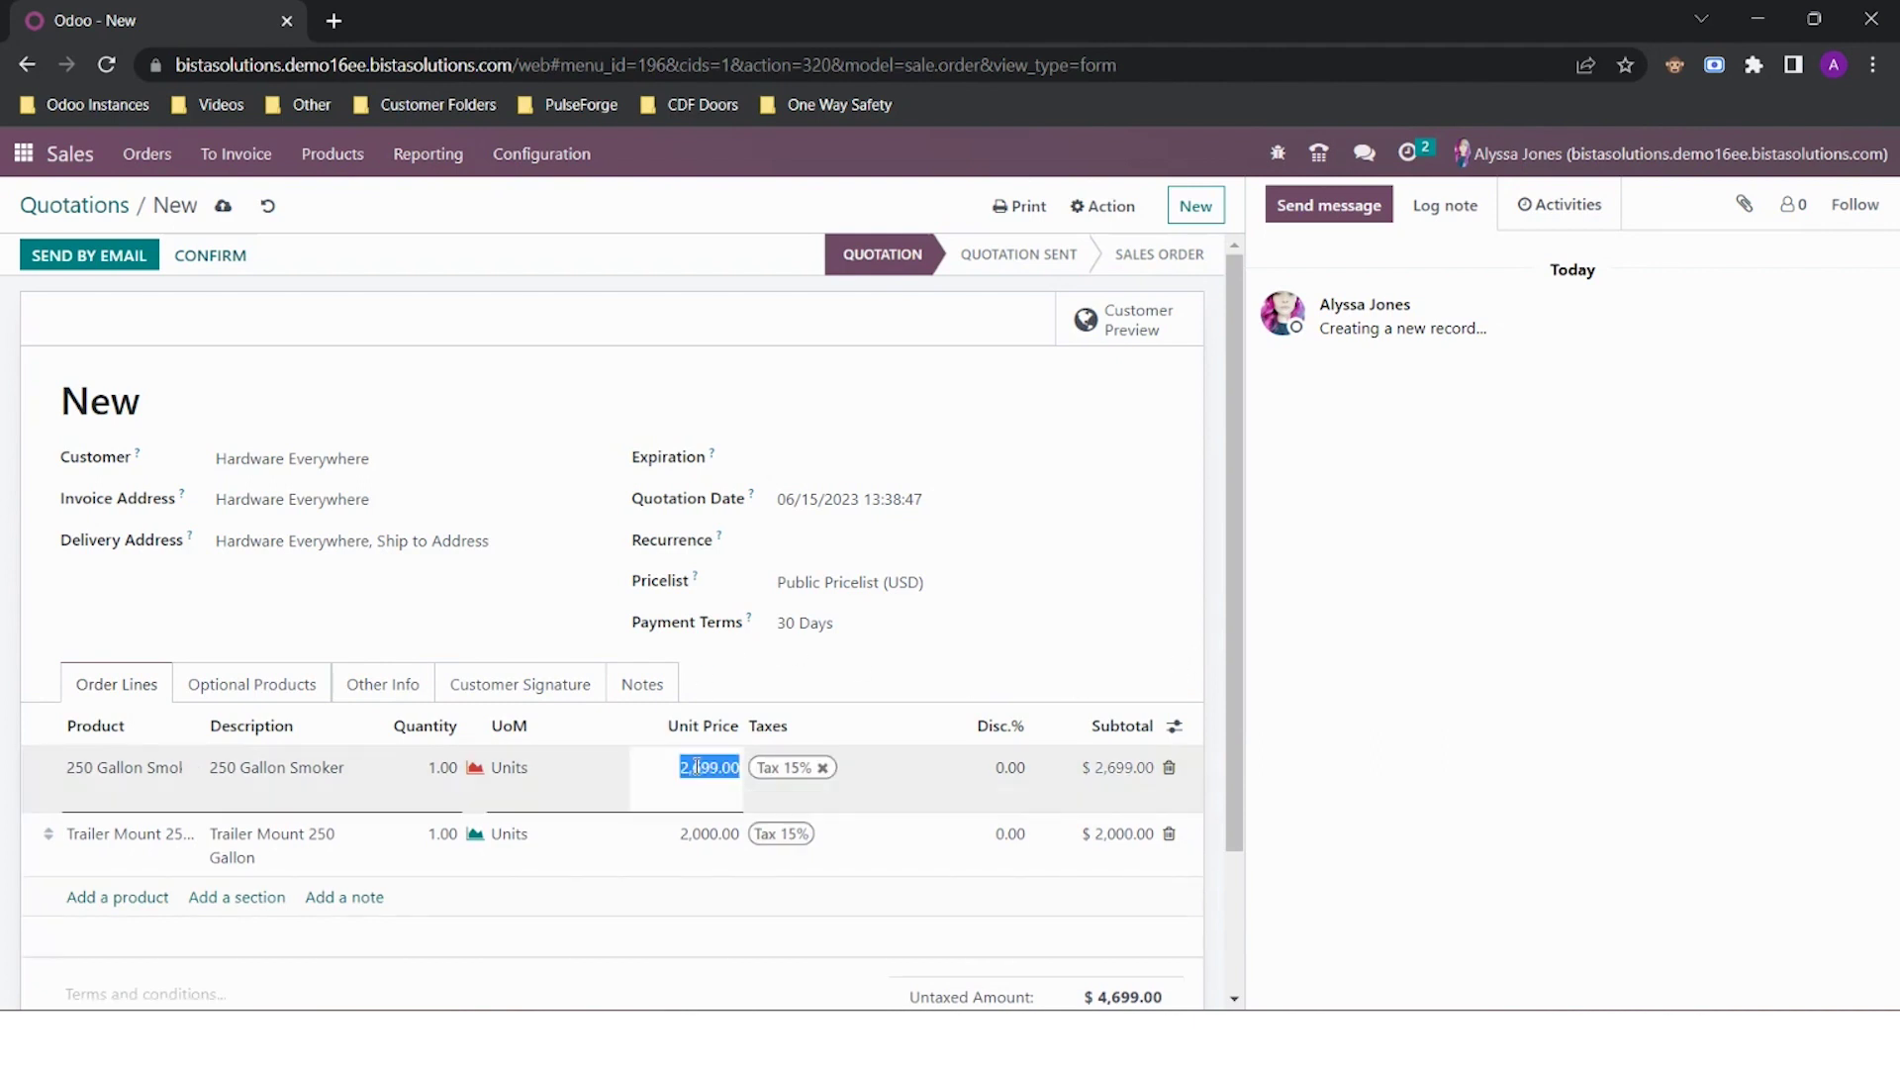
click(427, 773)
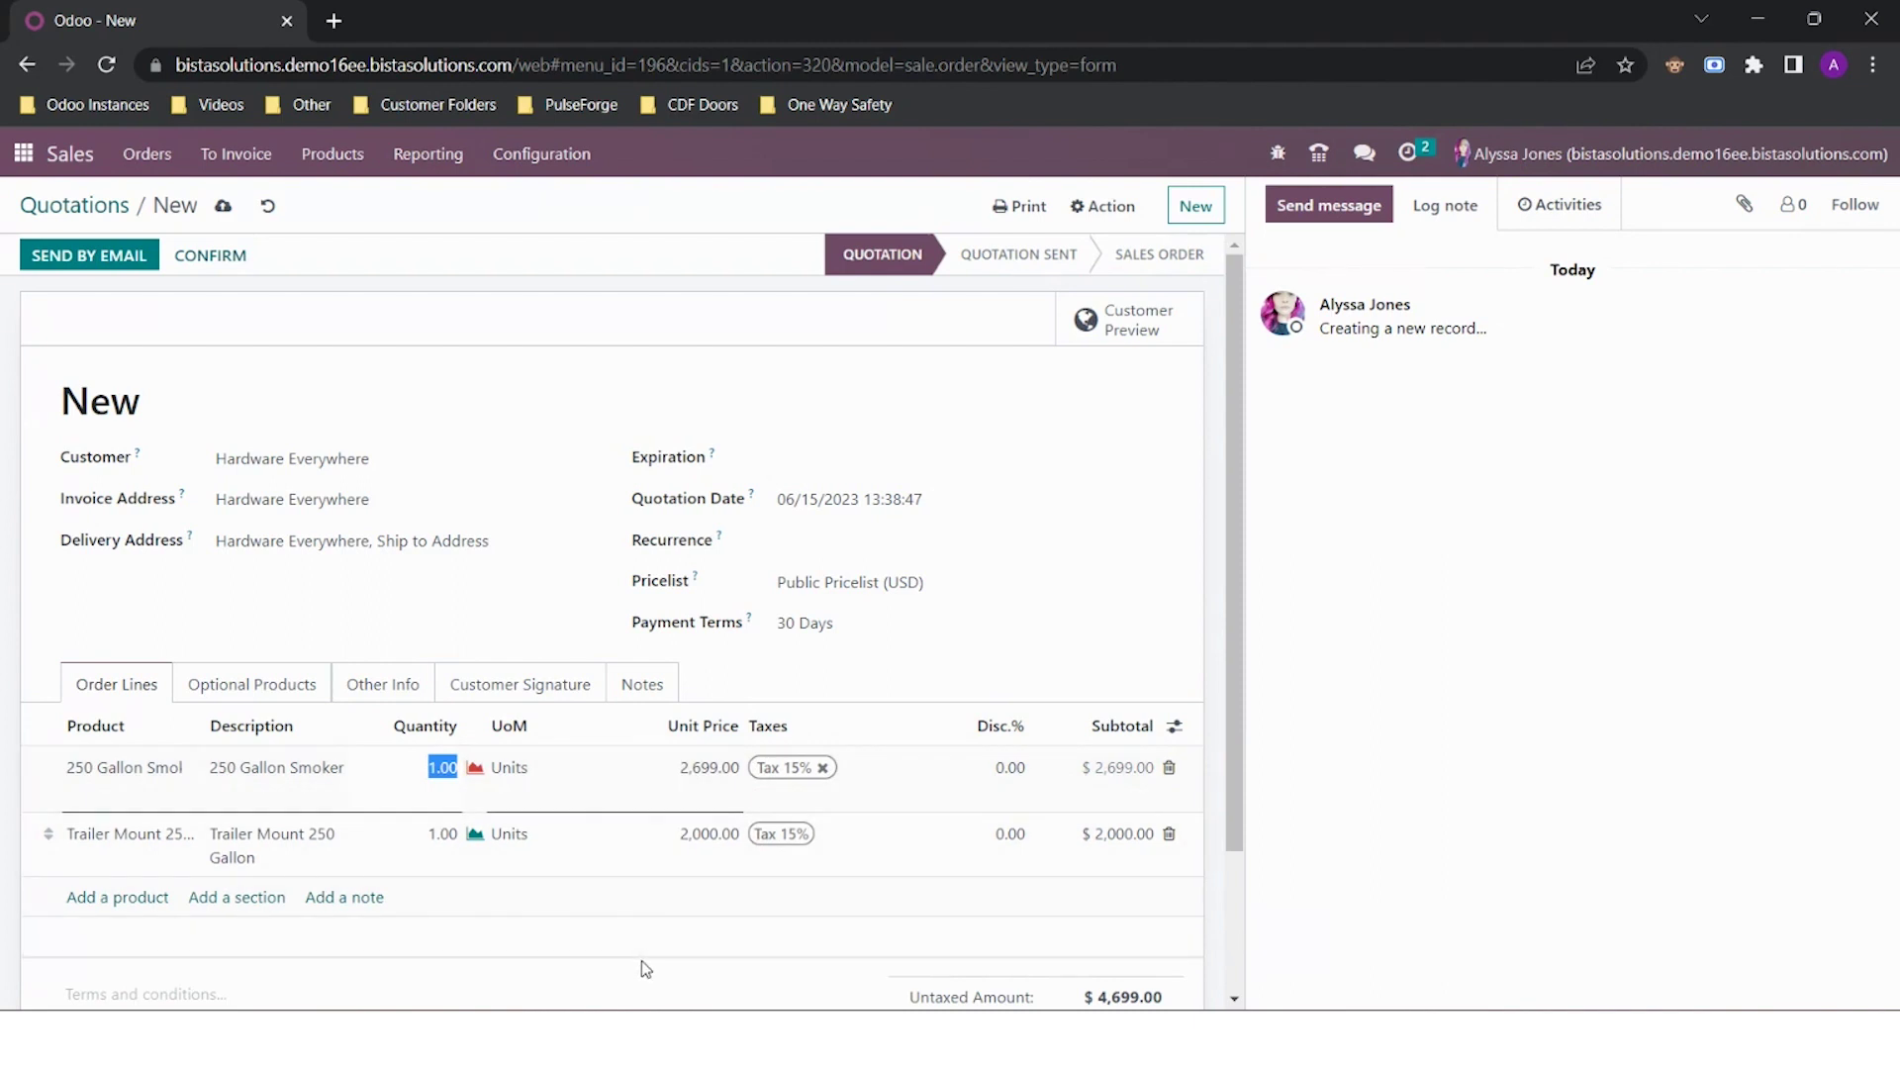
click(563, 955)
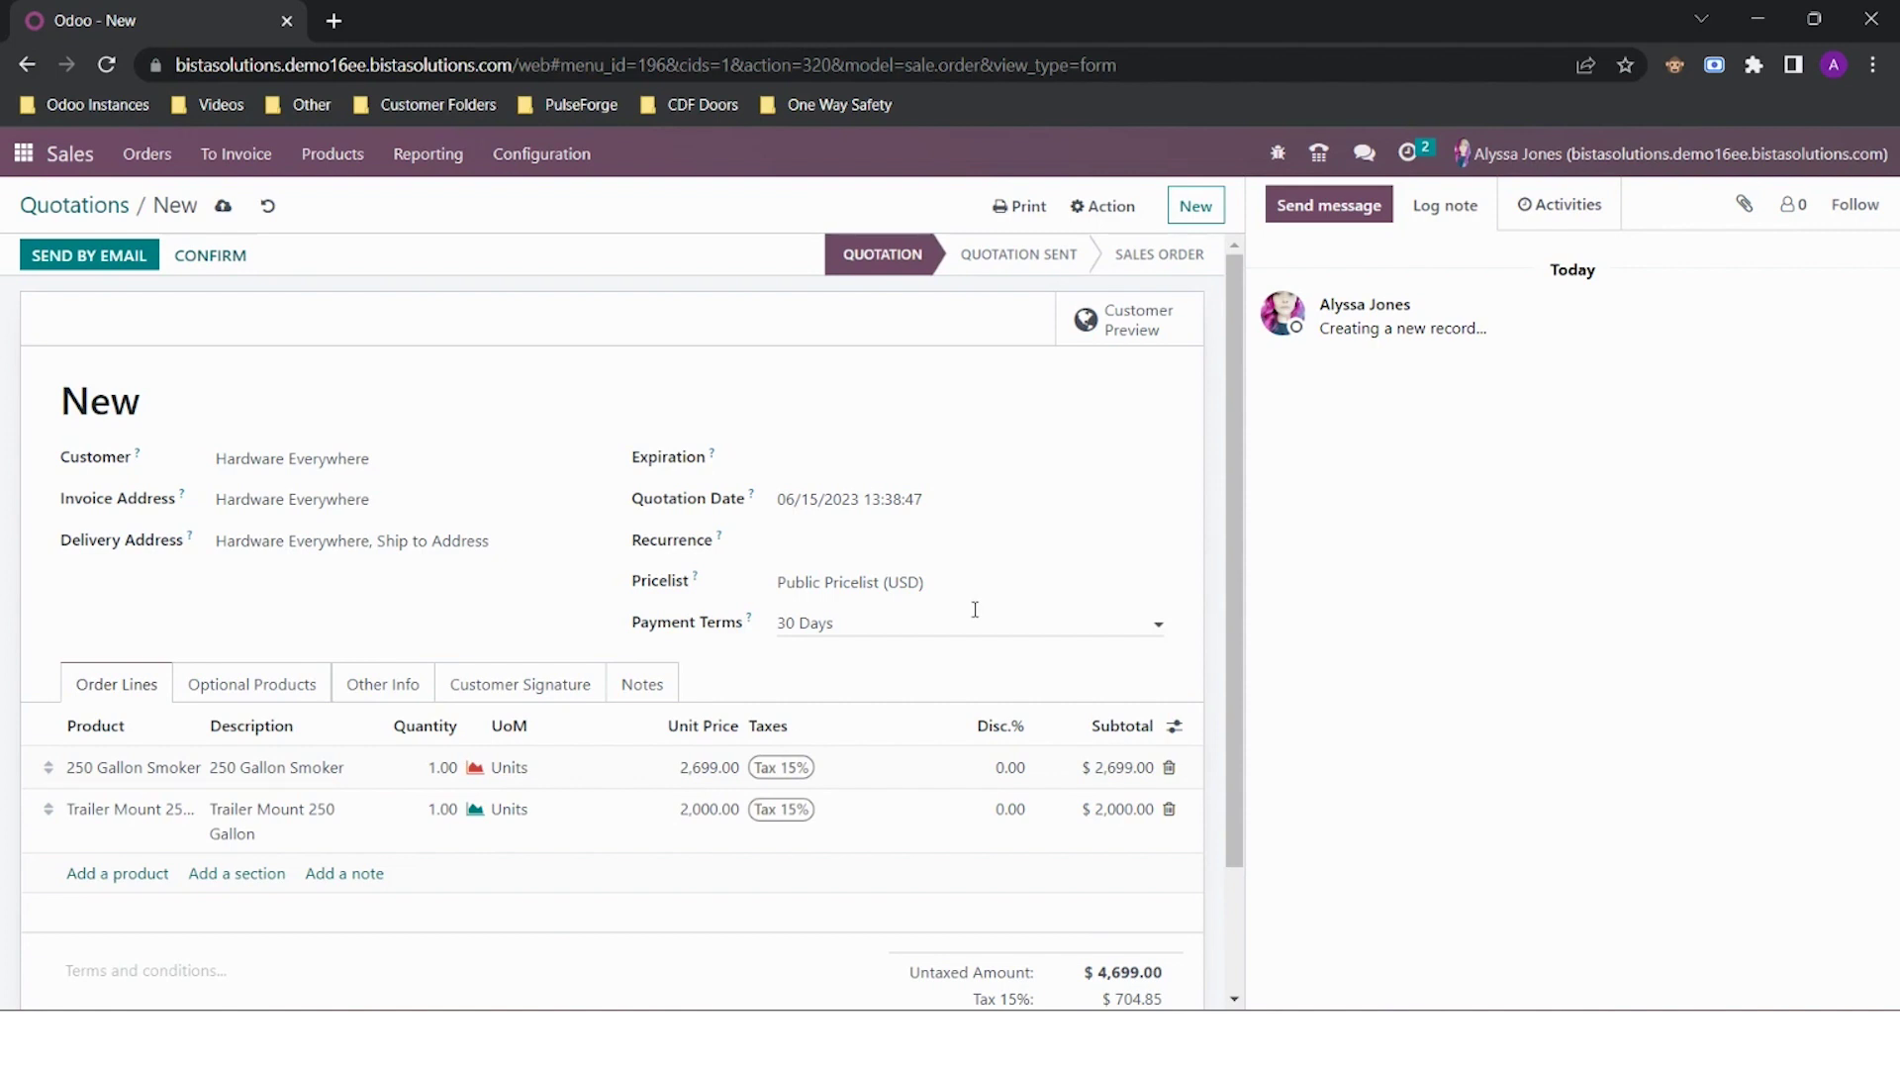
click(475, 810)
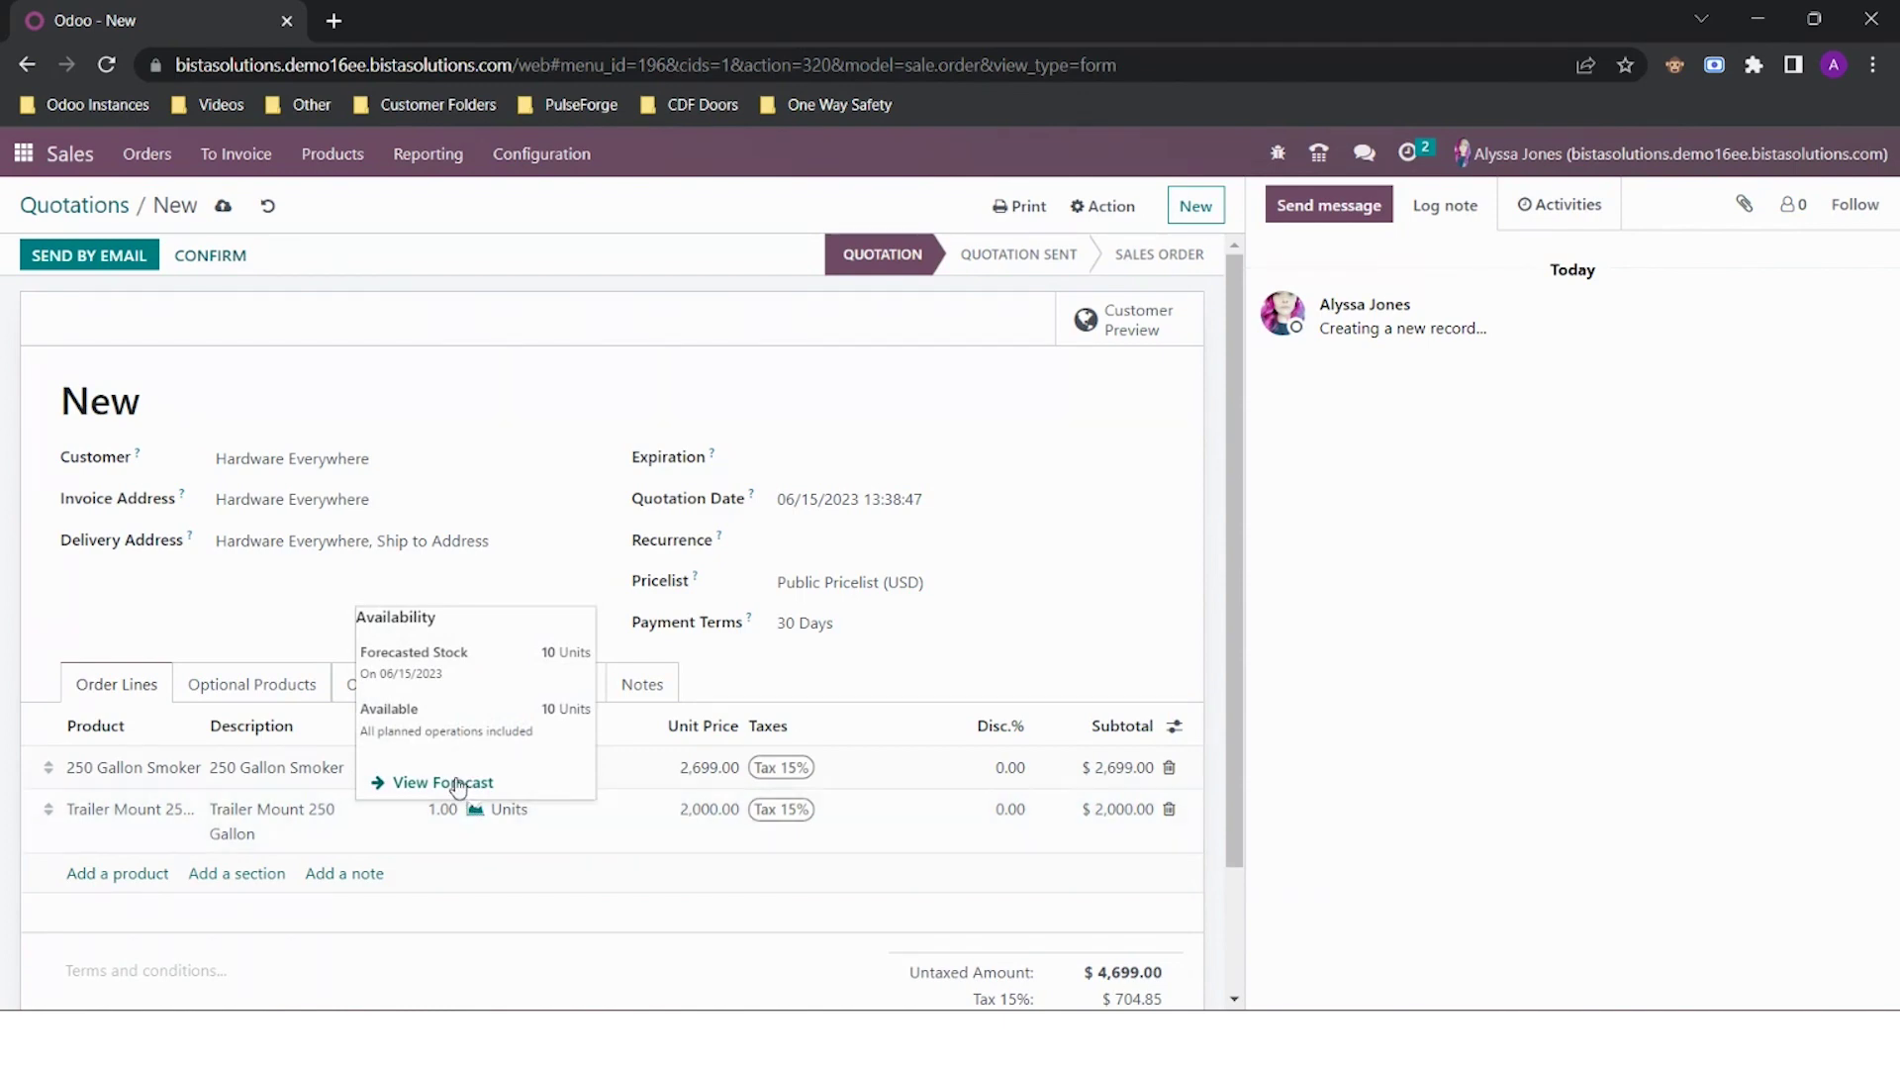
- View the Trailer Mount 250 Gallon forecast report, then return to quotation S00012
click(457, 784)
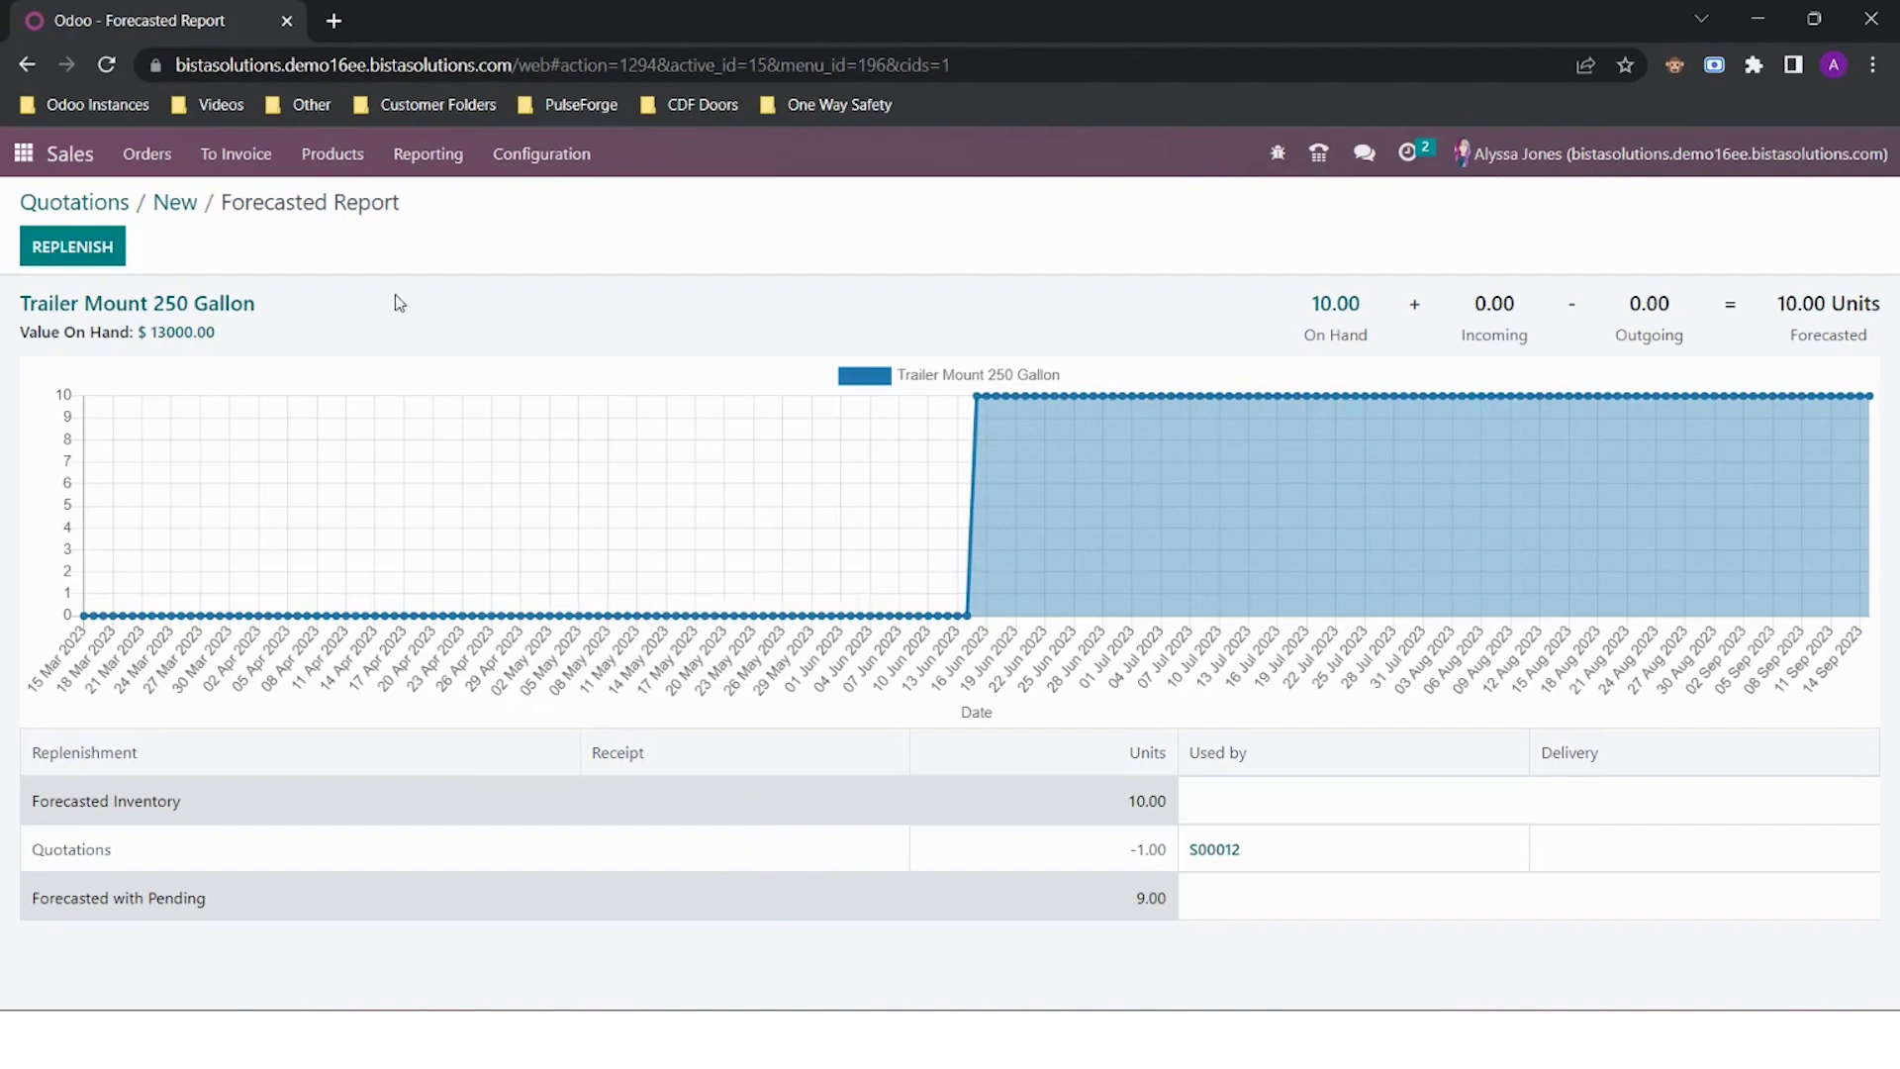
click(177, 205)
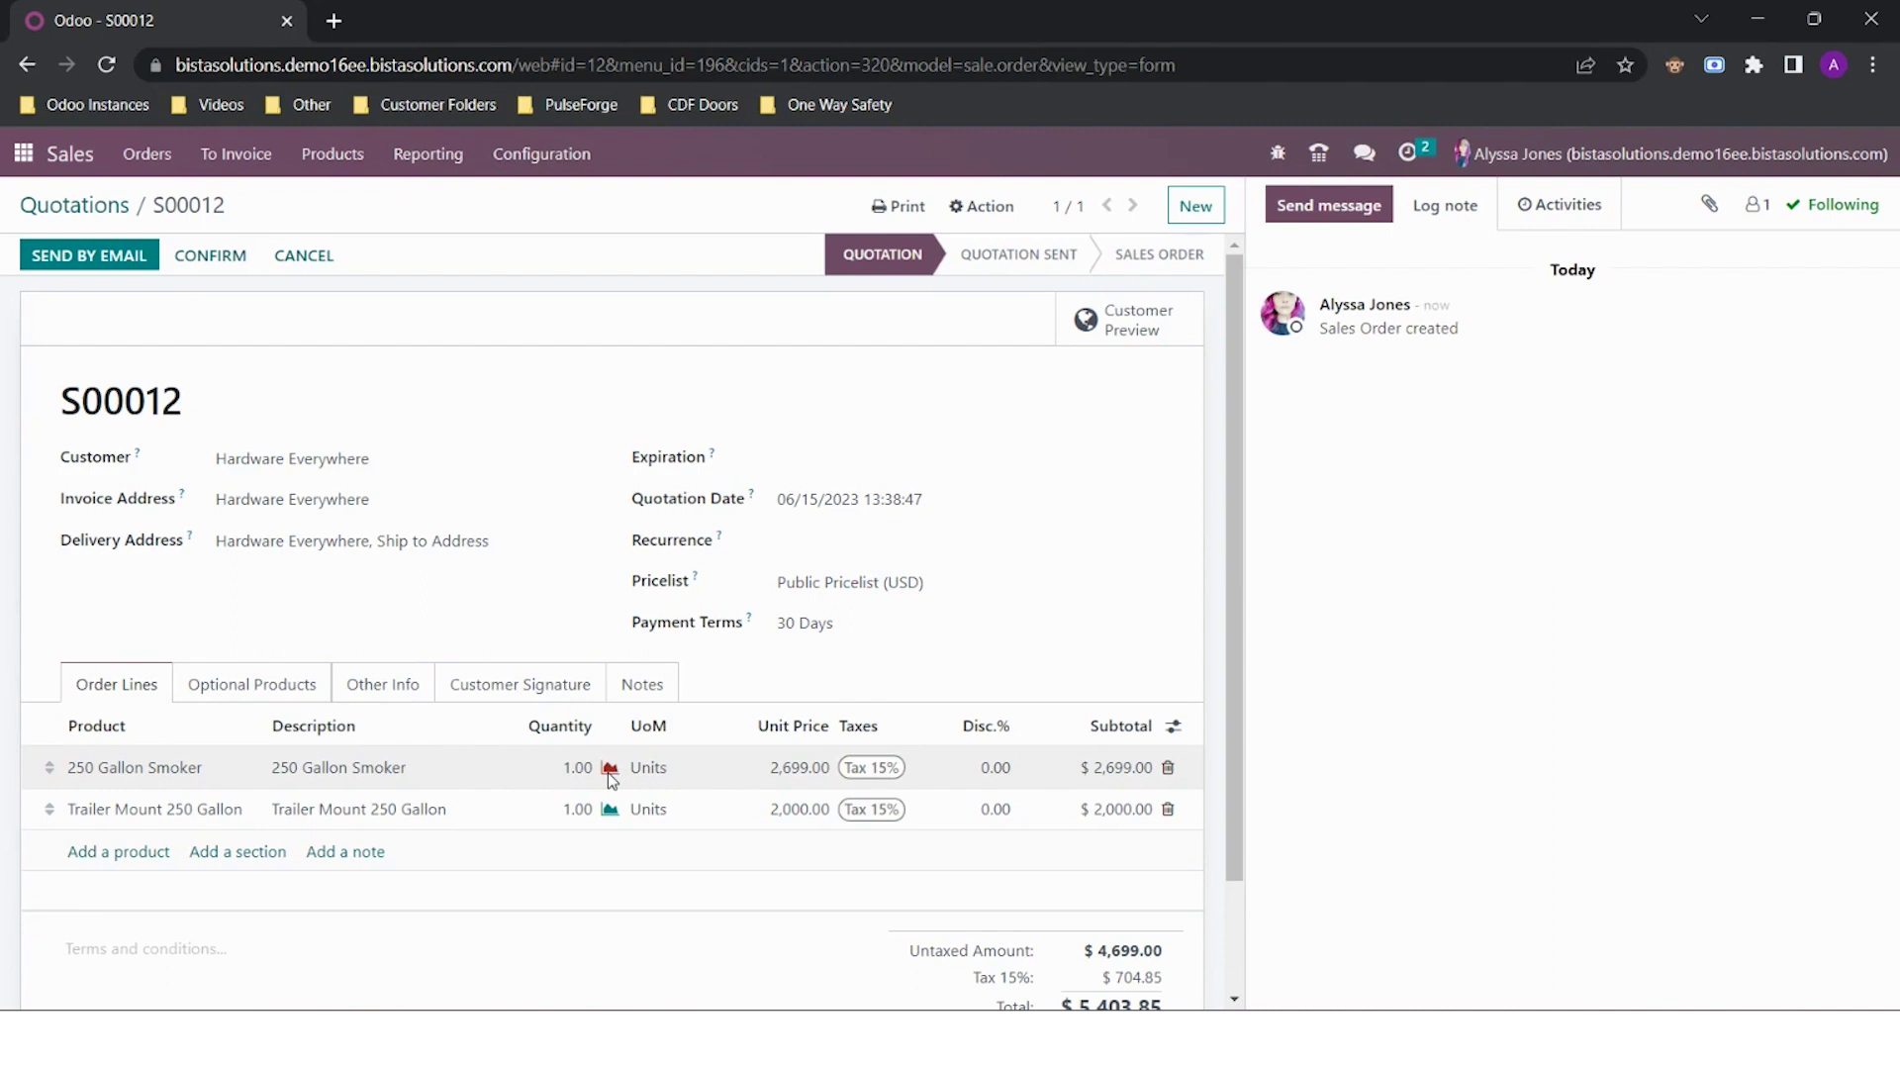
- Add 'Section 1' at the top and 'Section 2' just above the Trailer Mount line
click(244, 851)
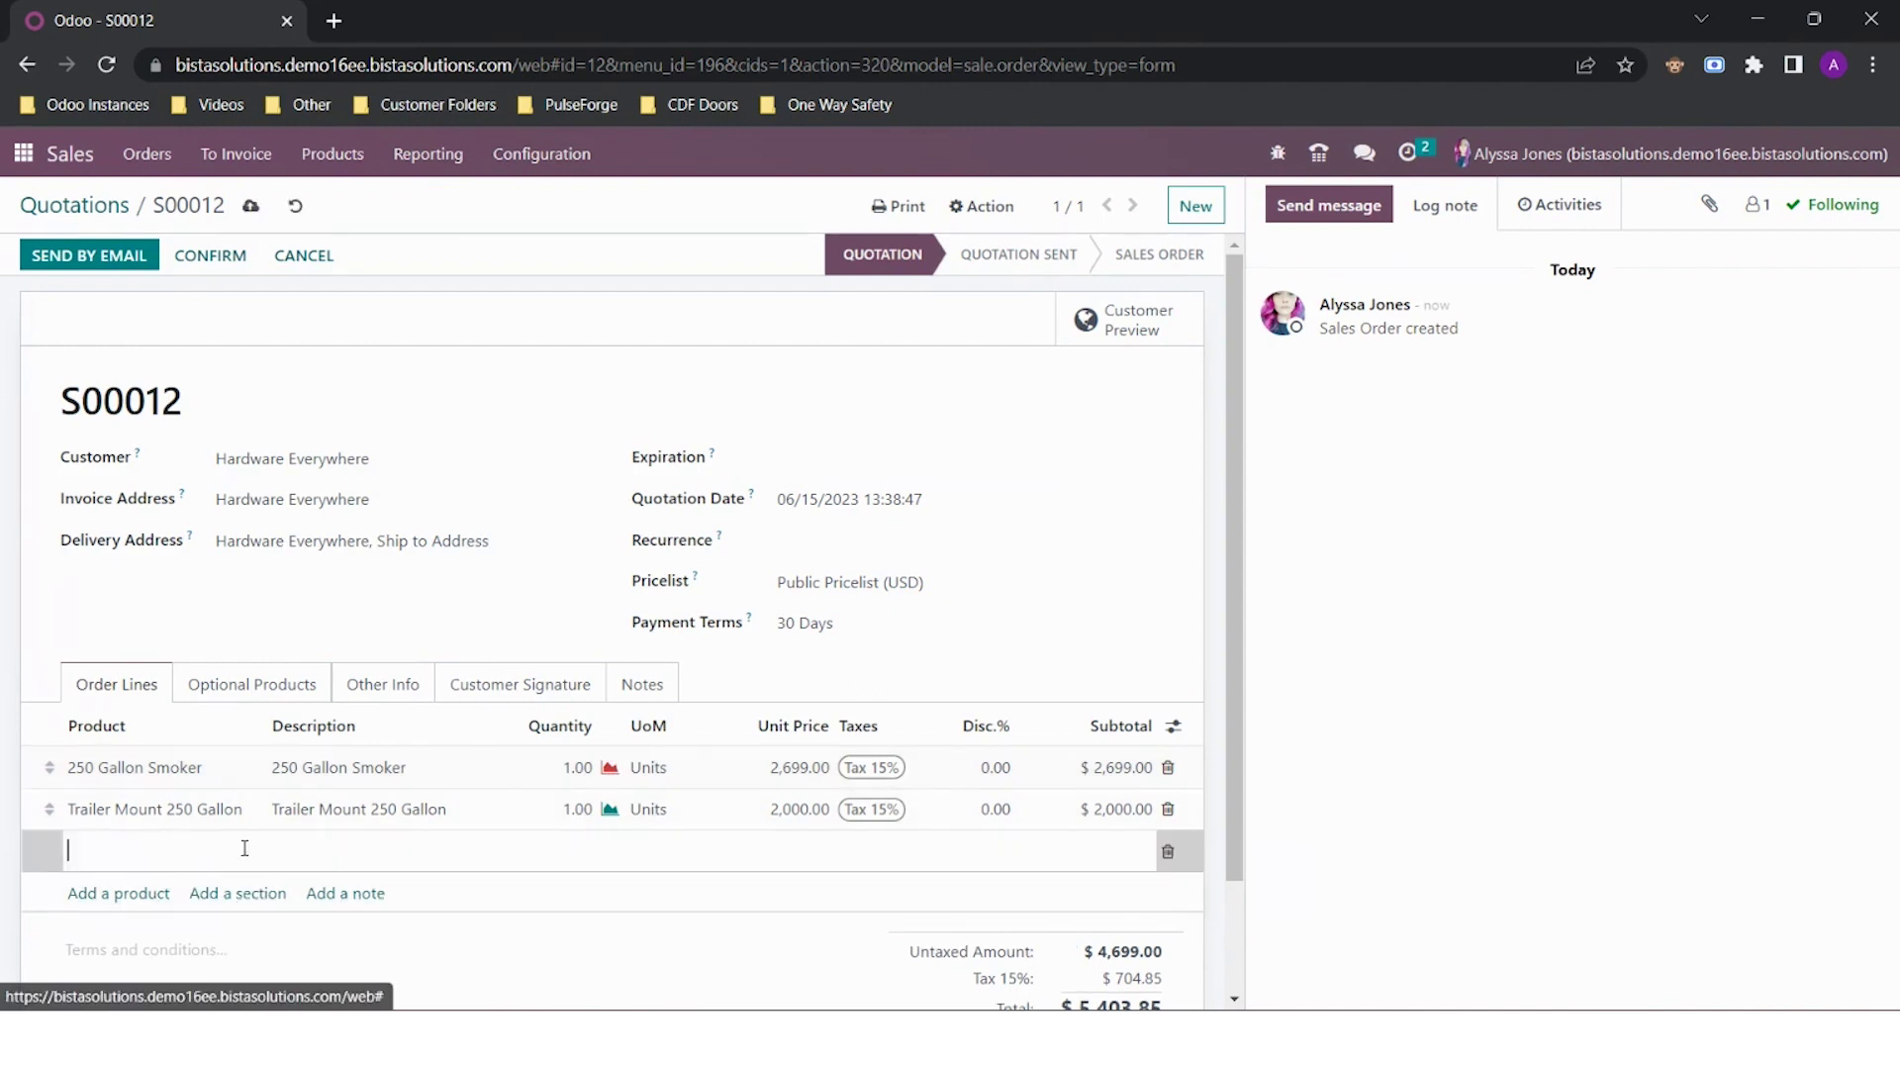
text(Sec)
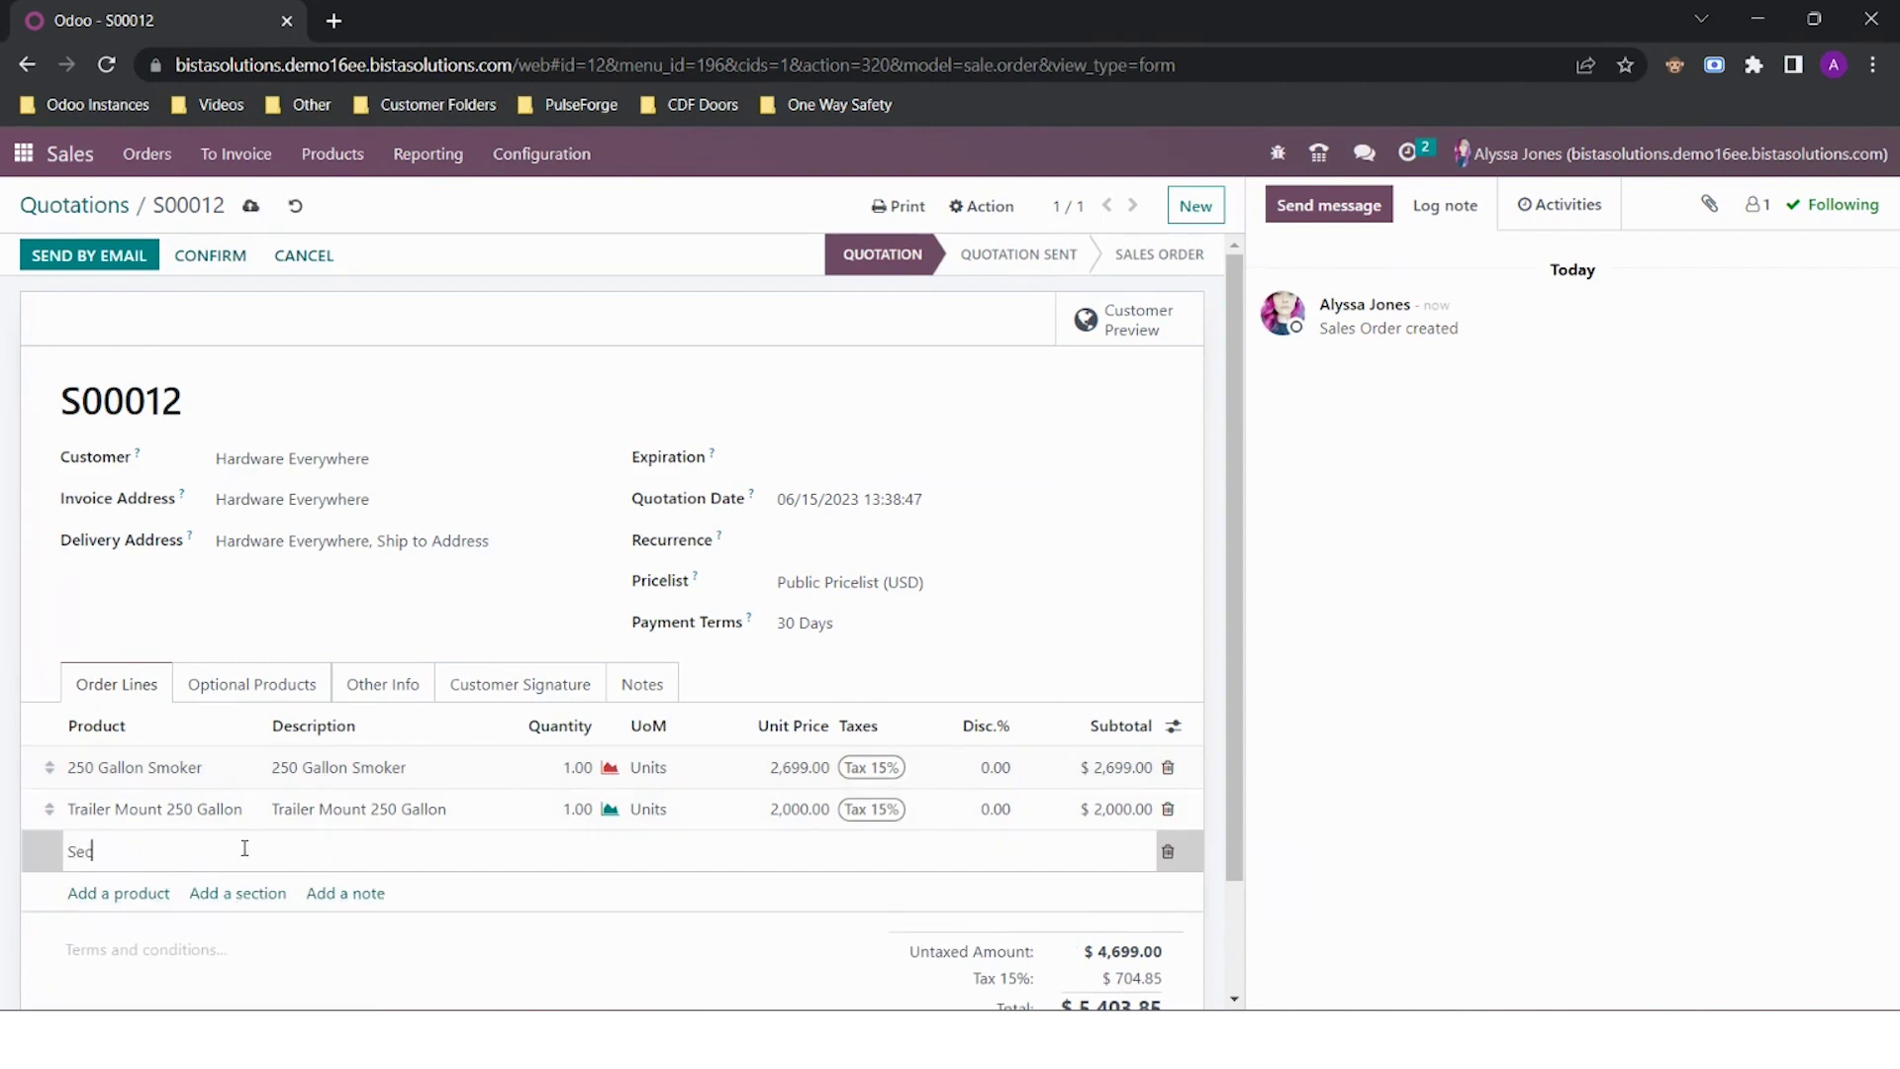
text(tion 1)
click(249, 941)
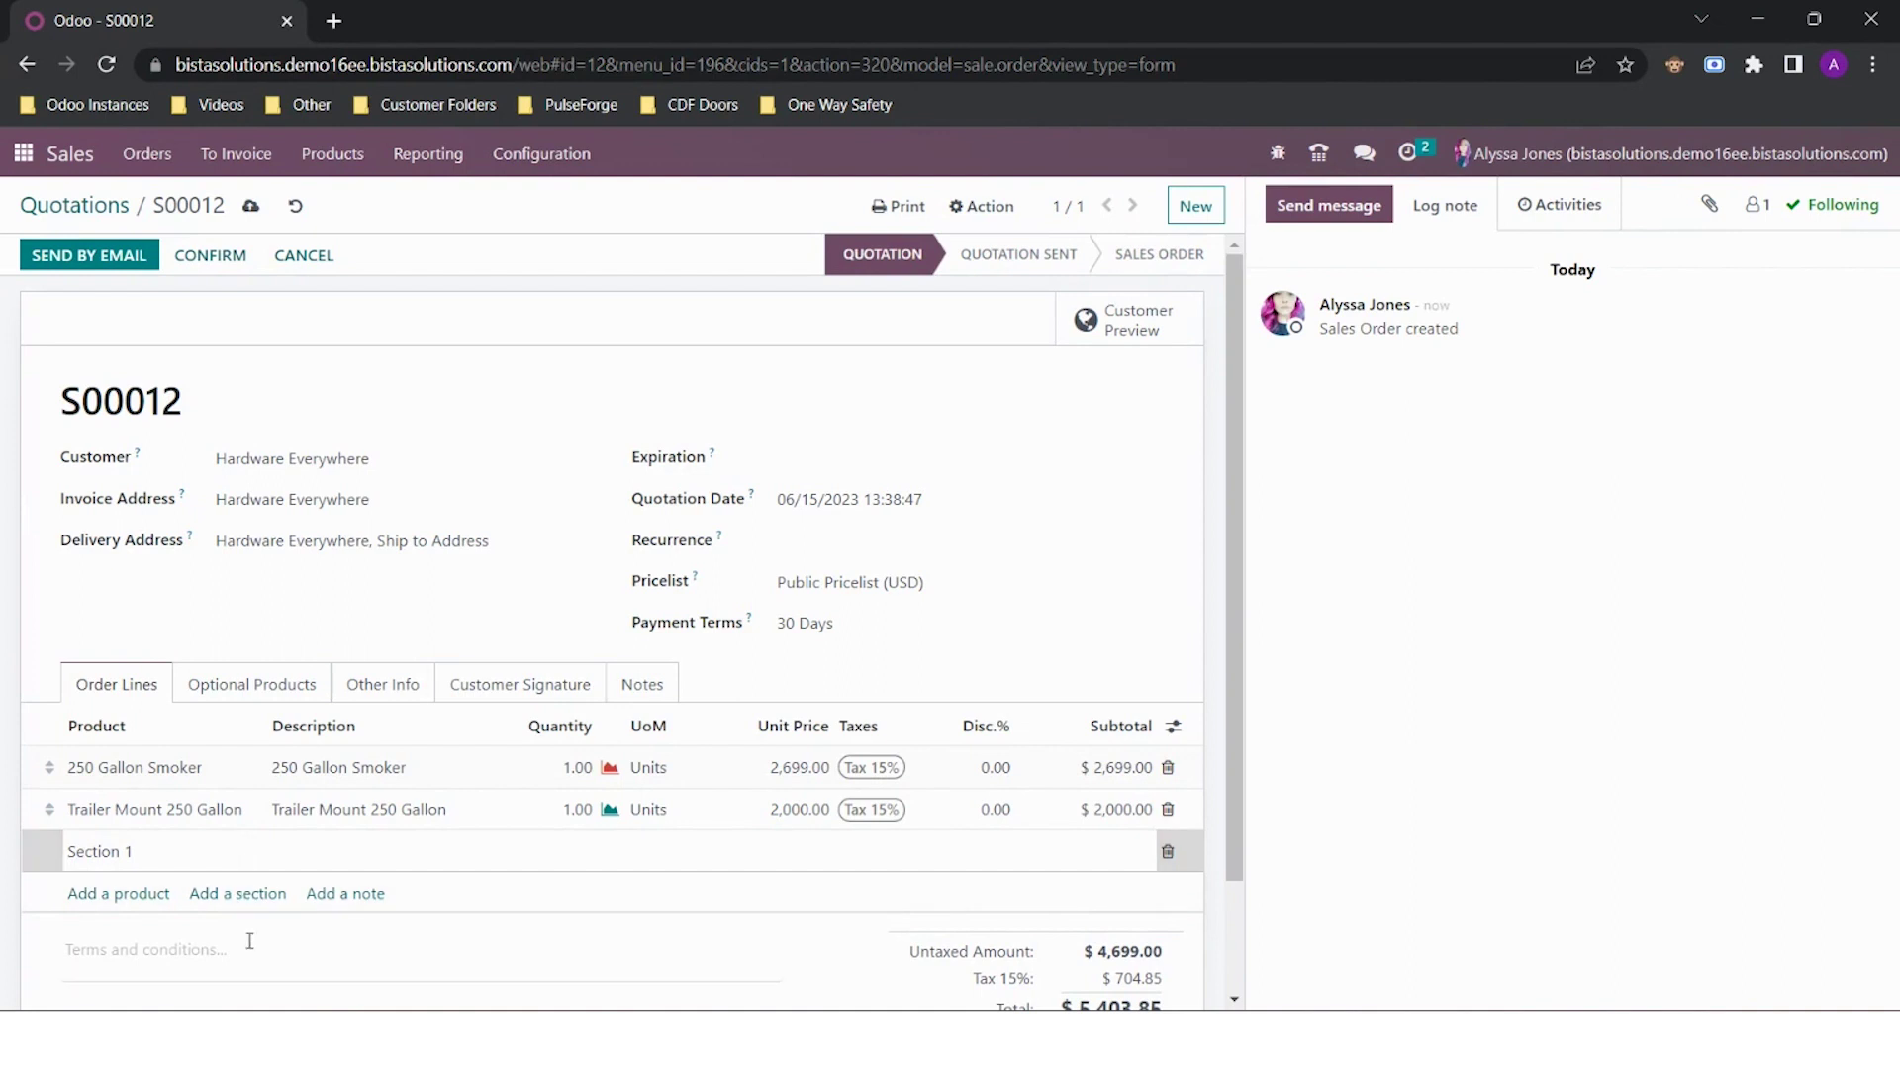
drag(52, 853, 52, 757)
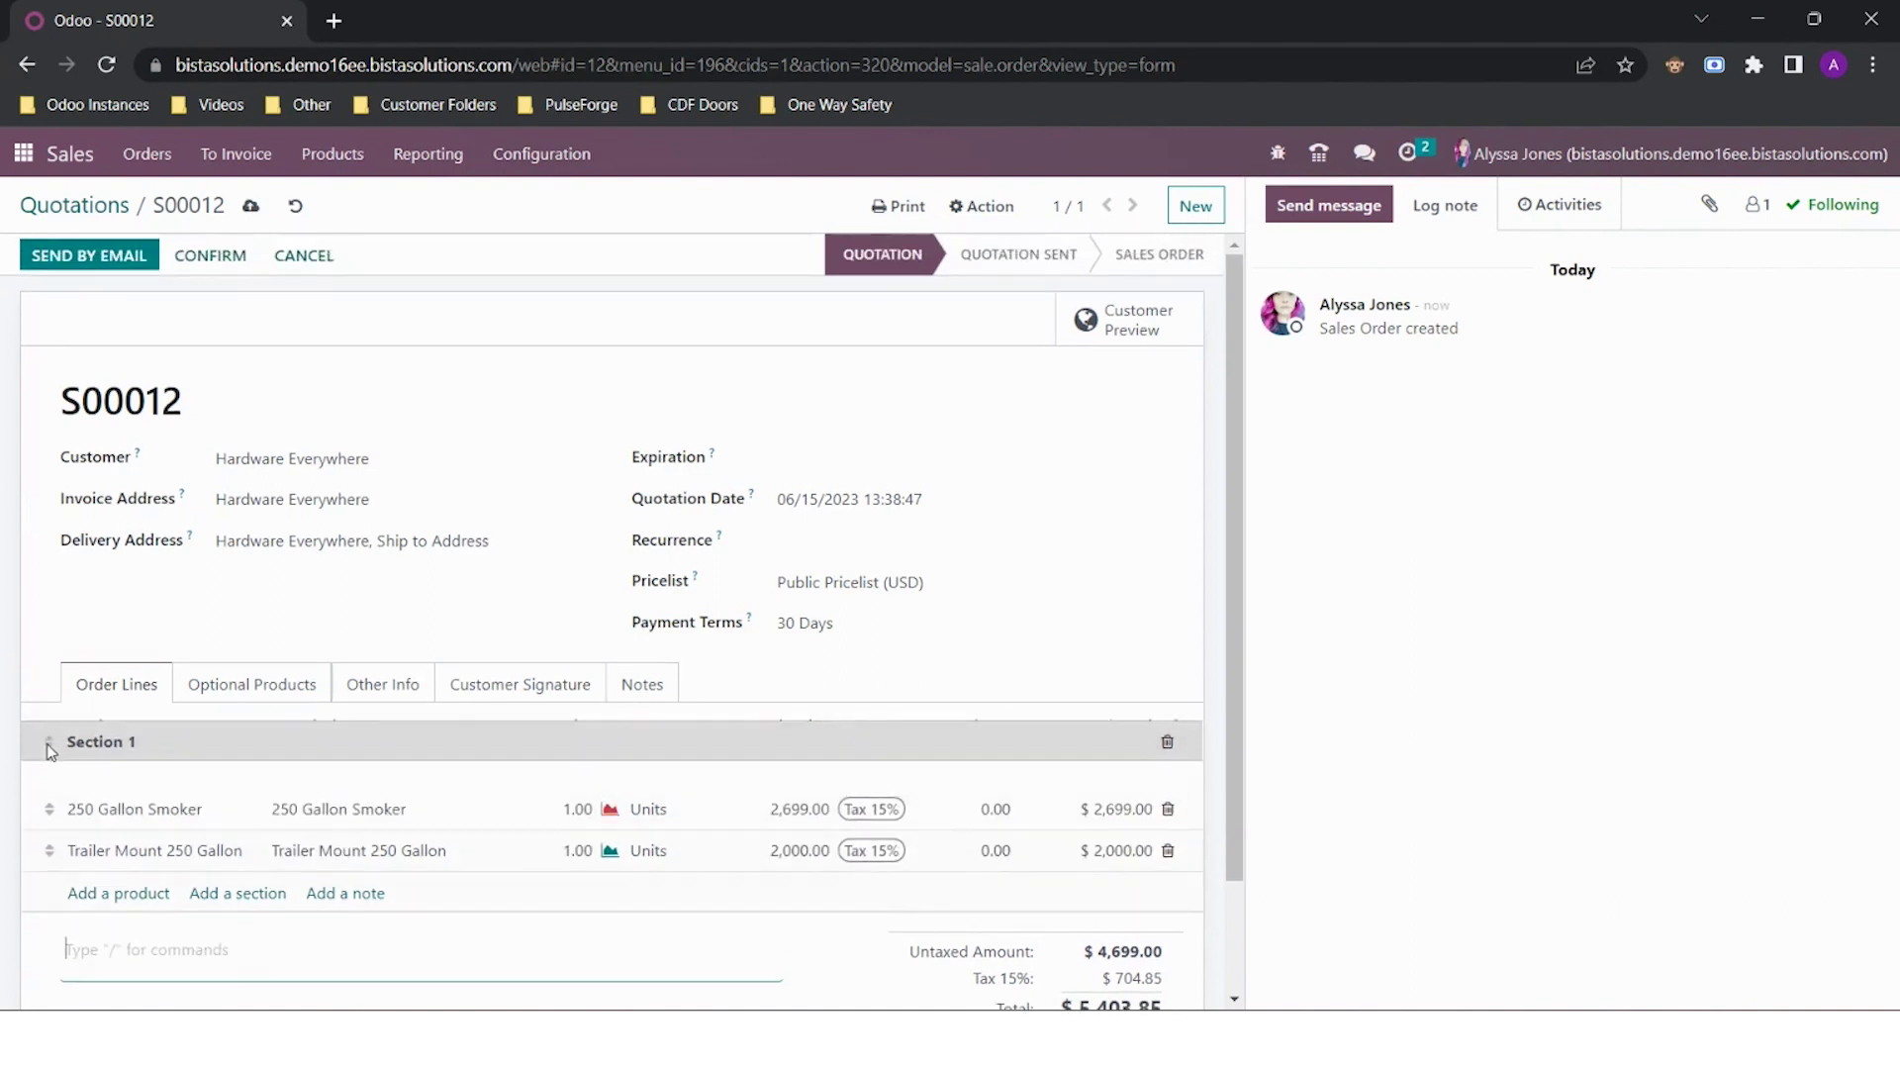
click(237, 894)
text(Se)
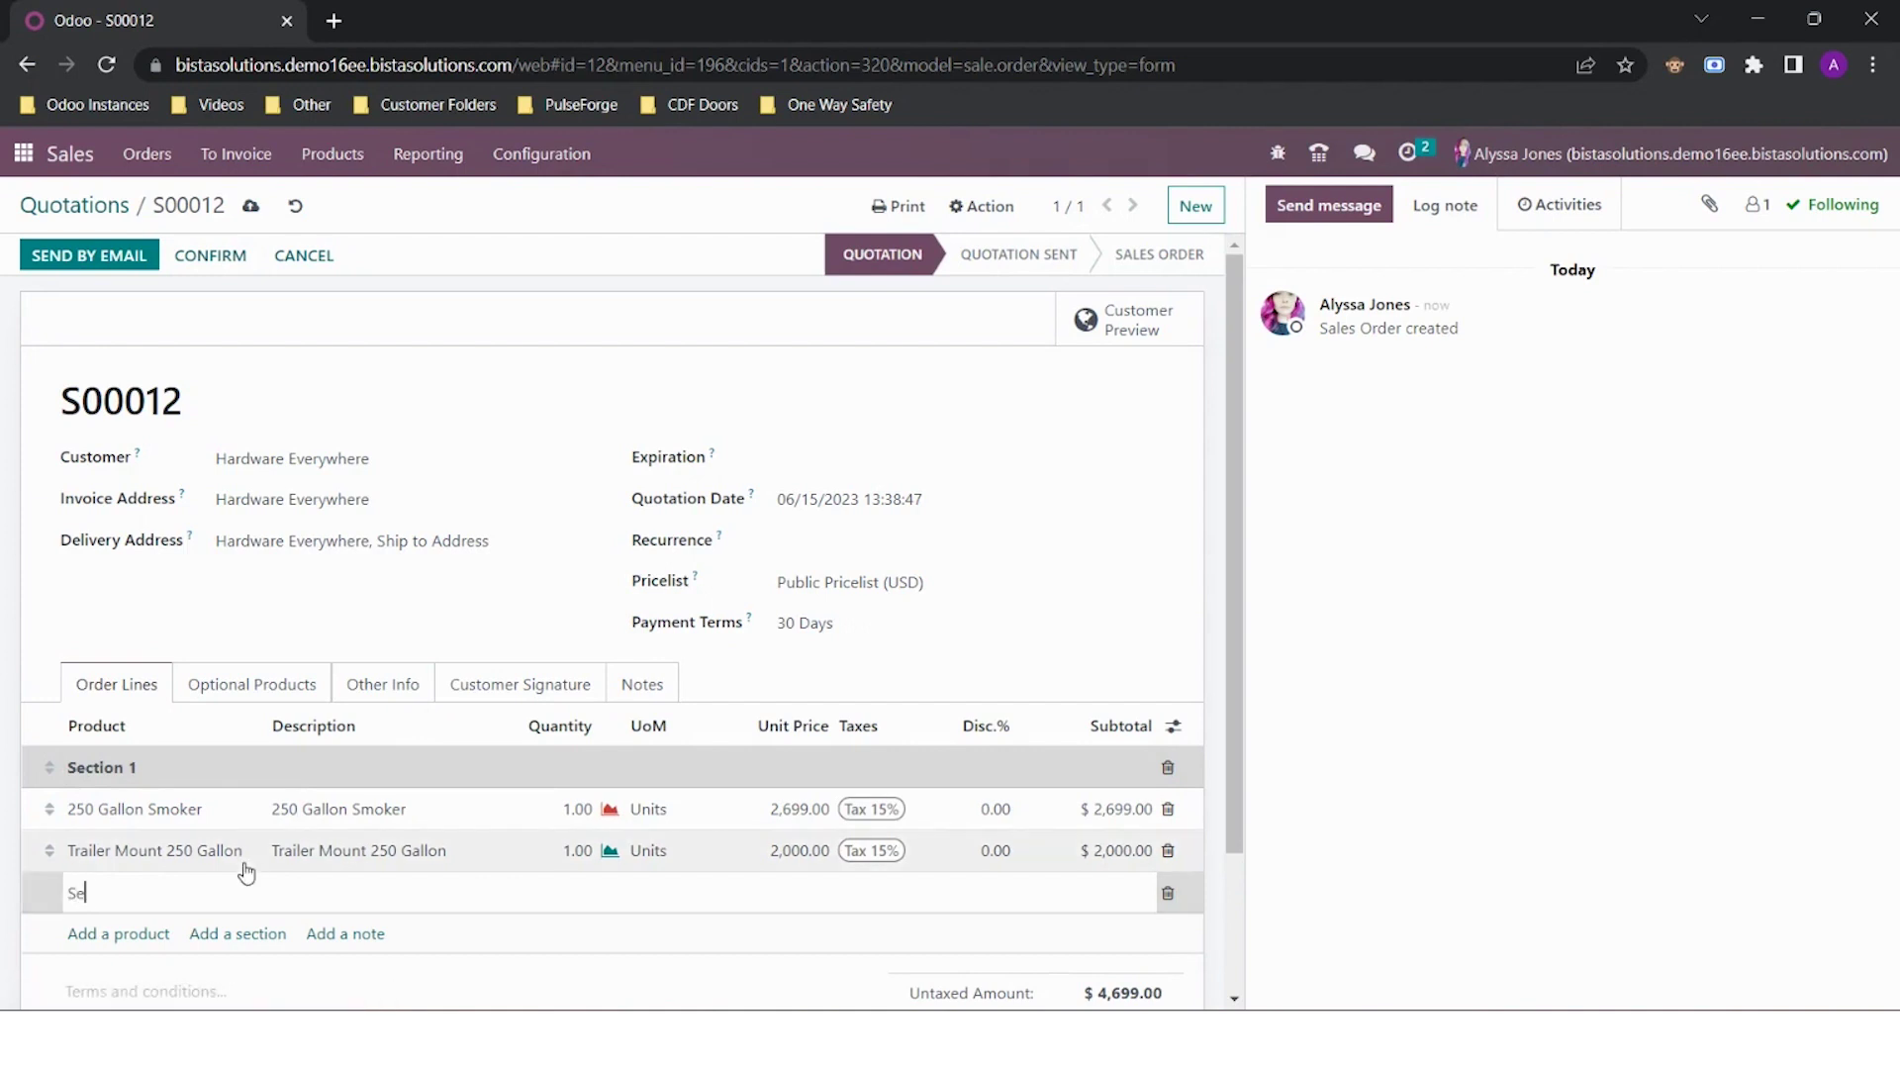
text(ction 2)
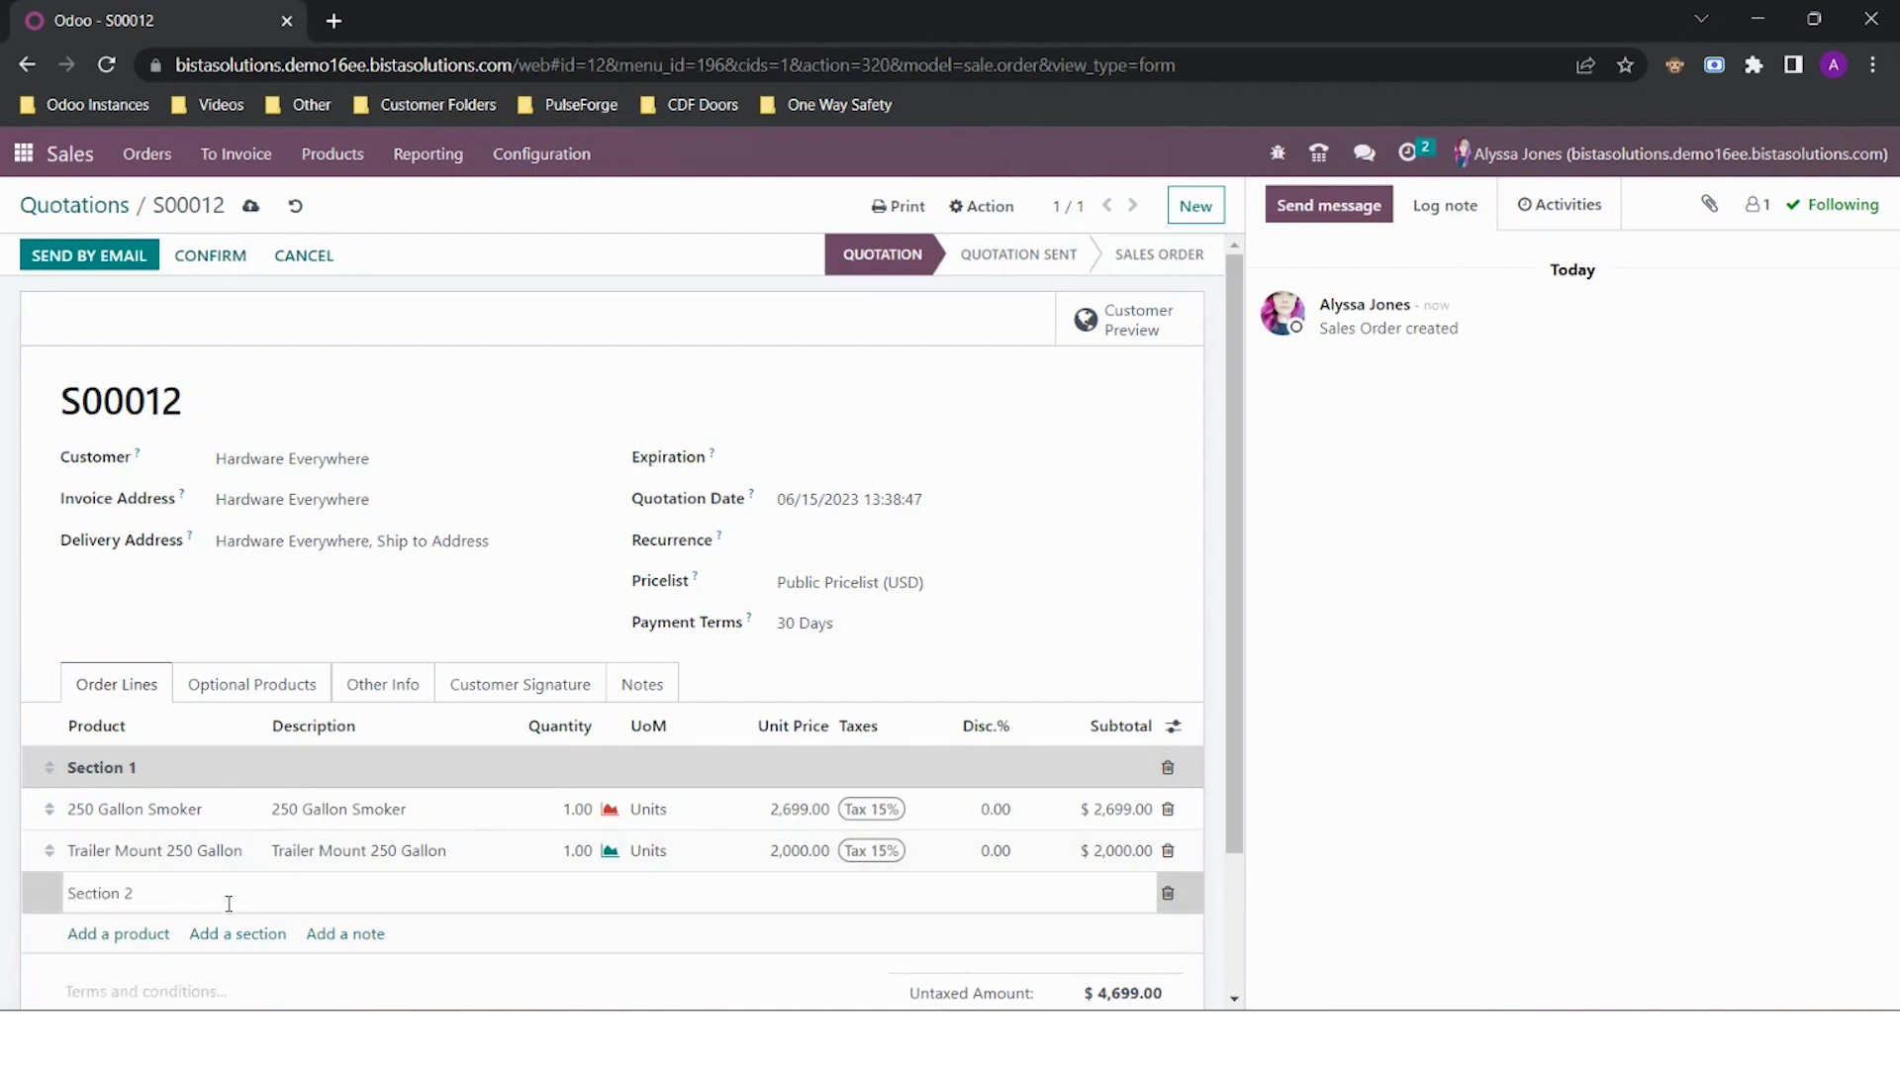
click(237, 982)
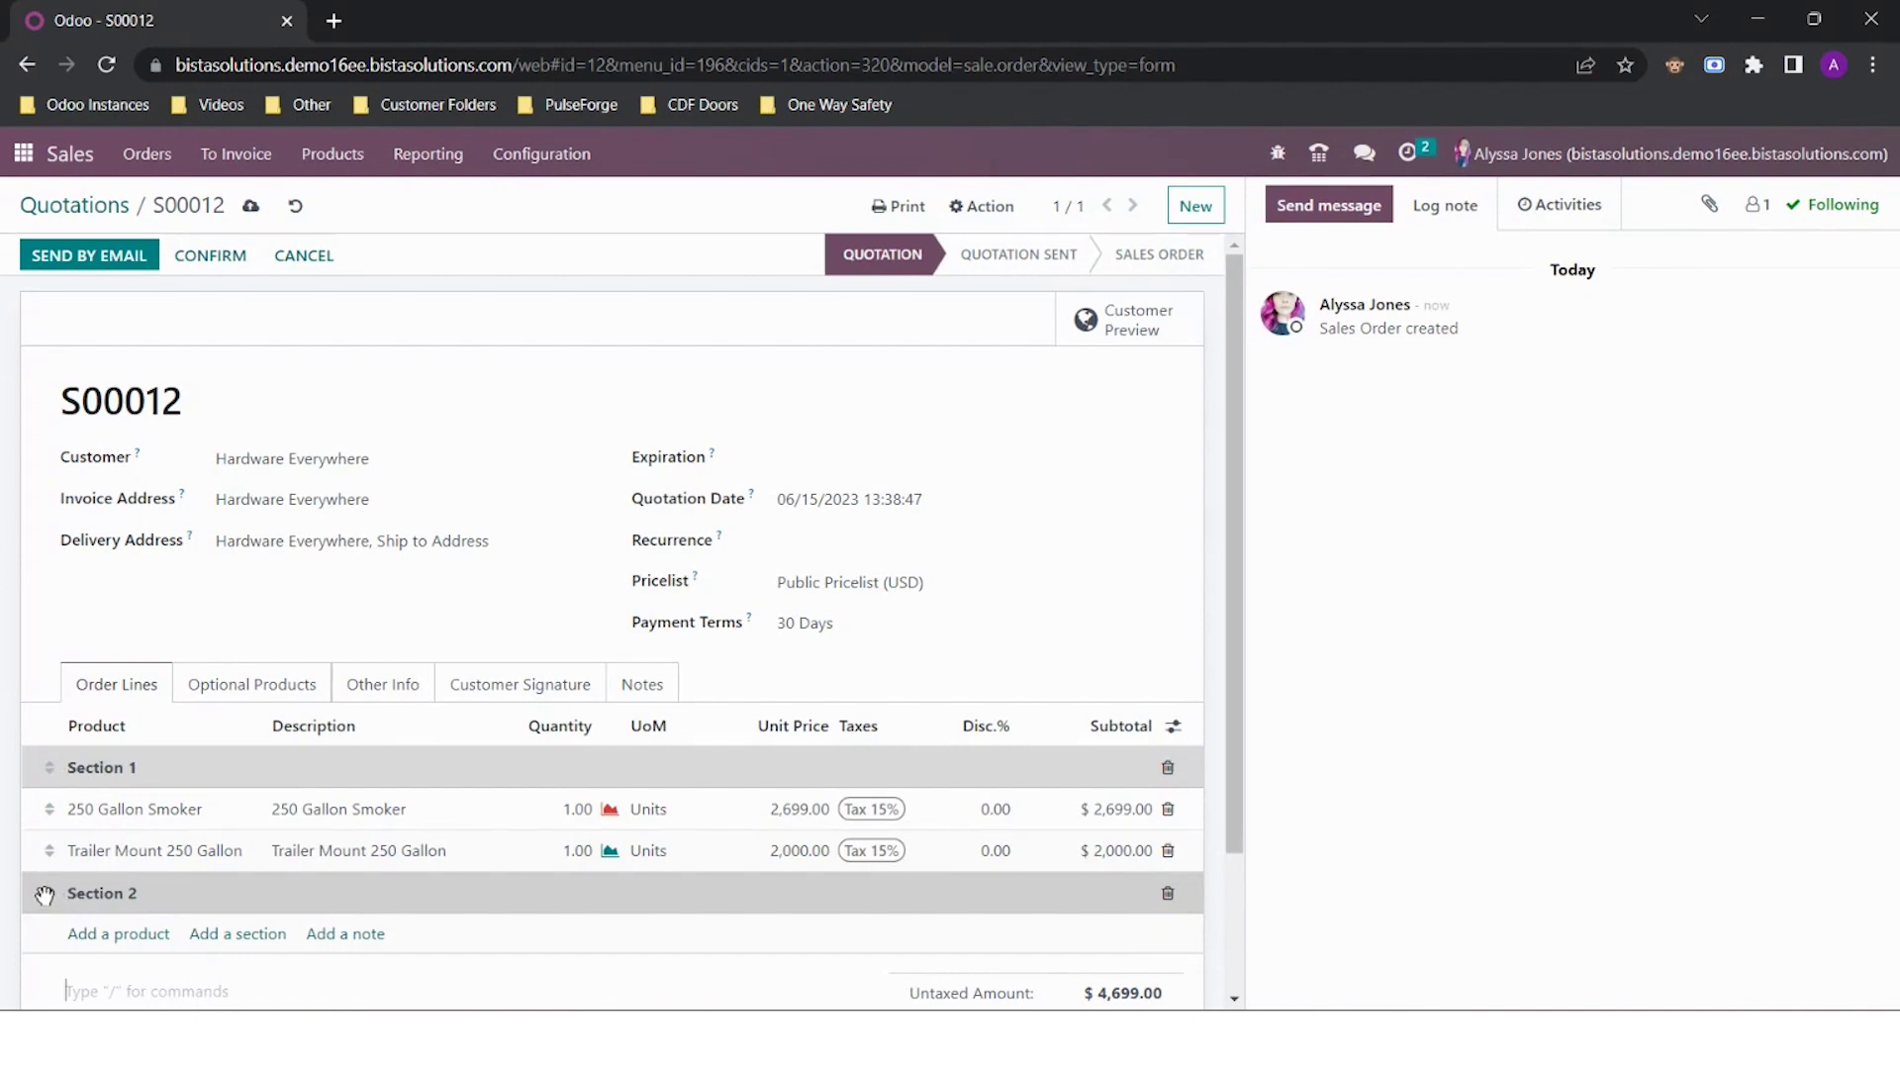
drag(54, 897, 77, 677)
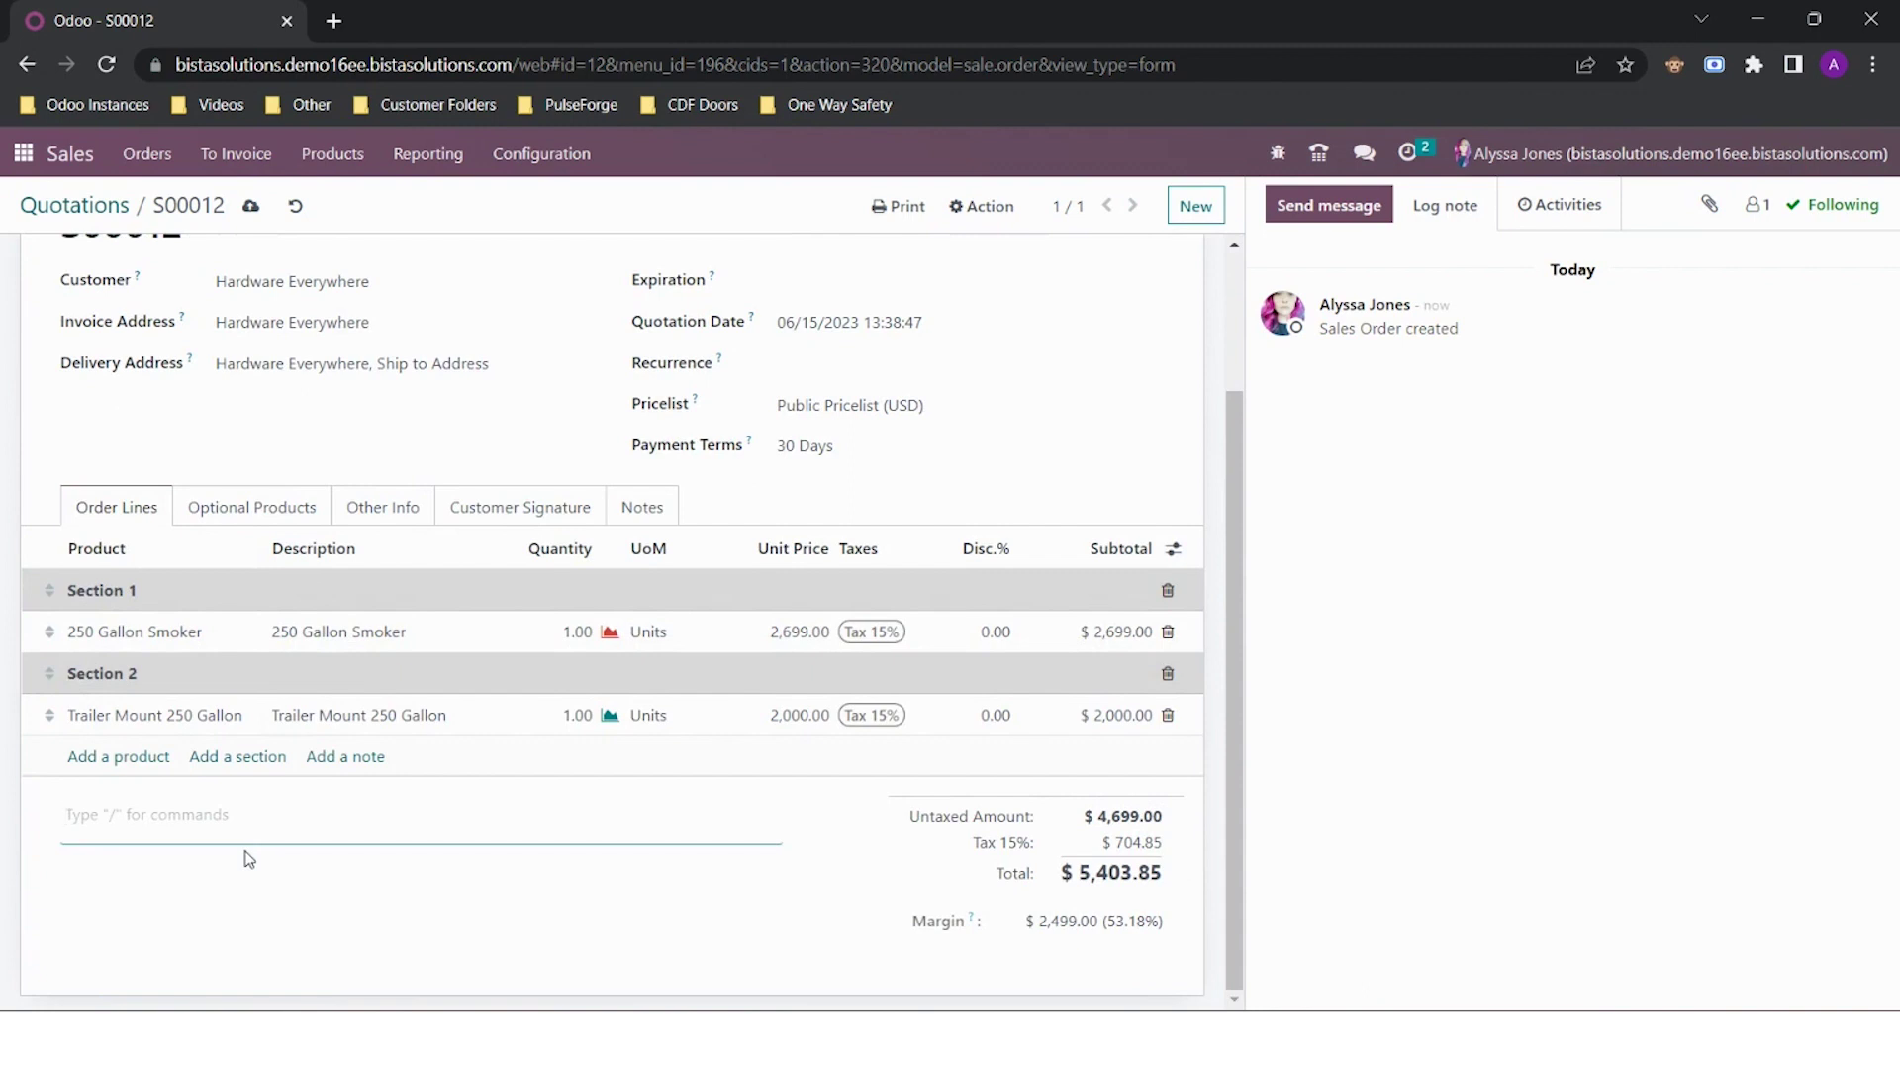
- Add the note 'Note - particular smoker brand requested' below the 250 Gallon Smoker line
click(367, 760)
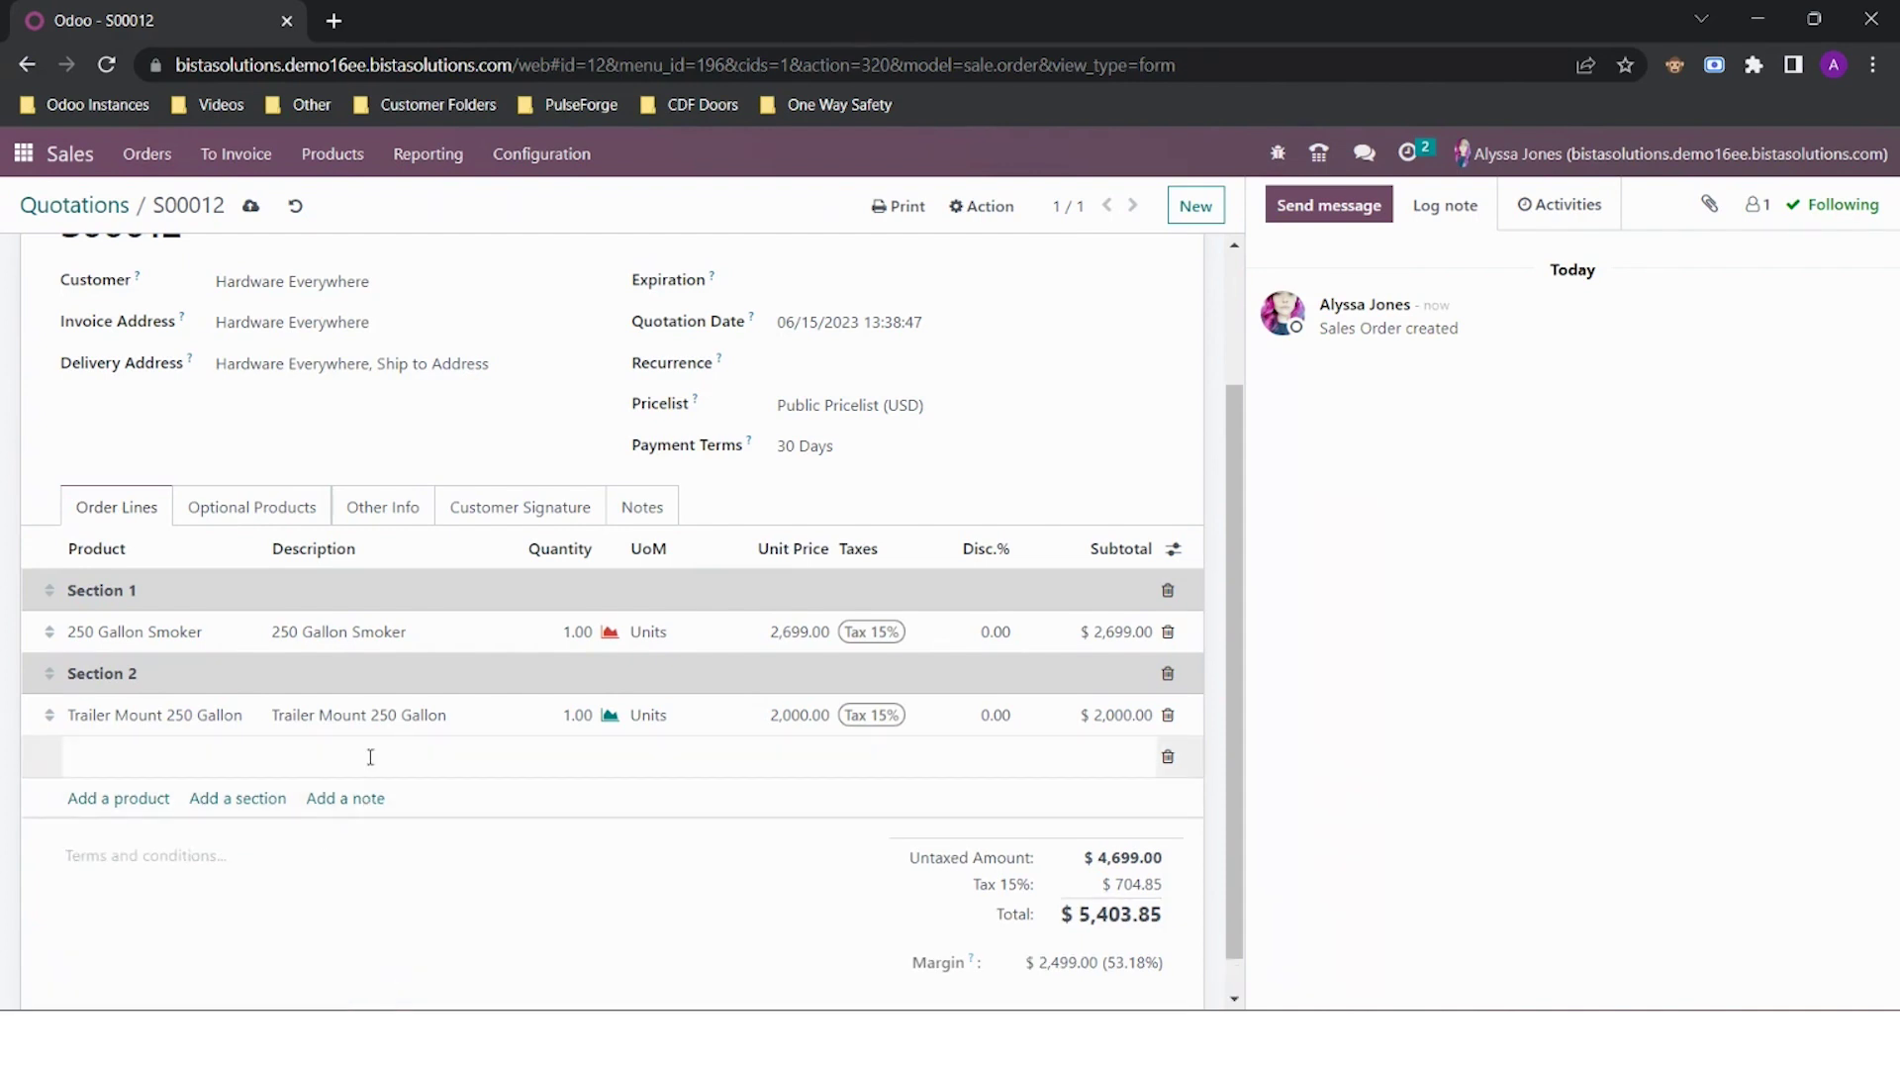
text(Note - particular smoker brand requ)
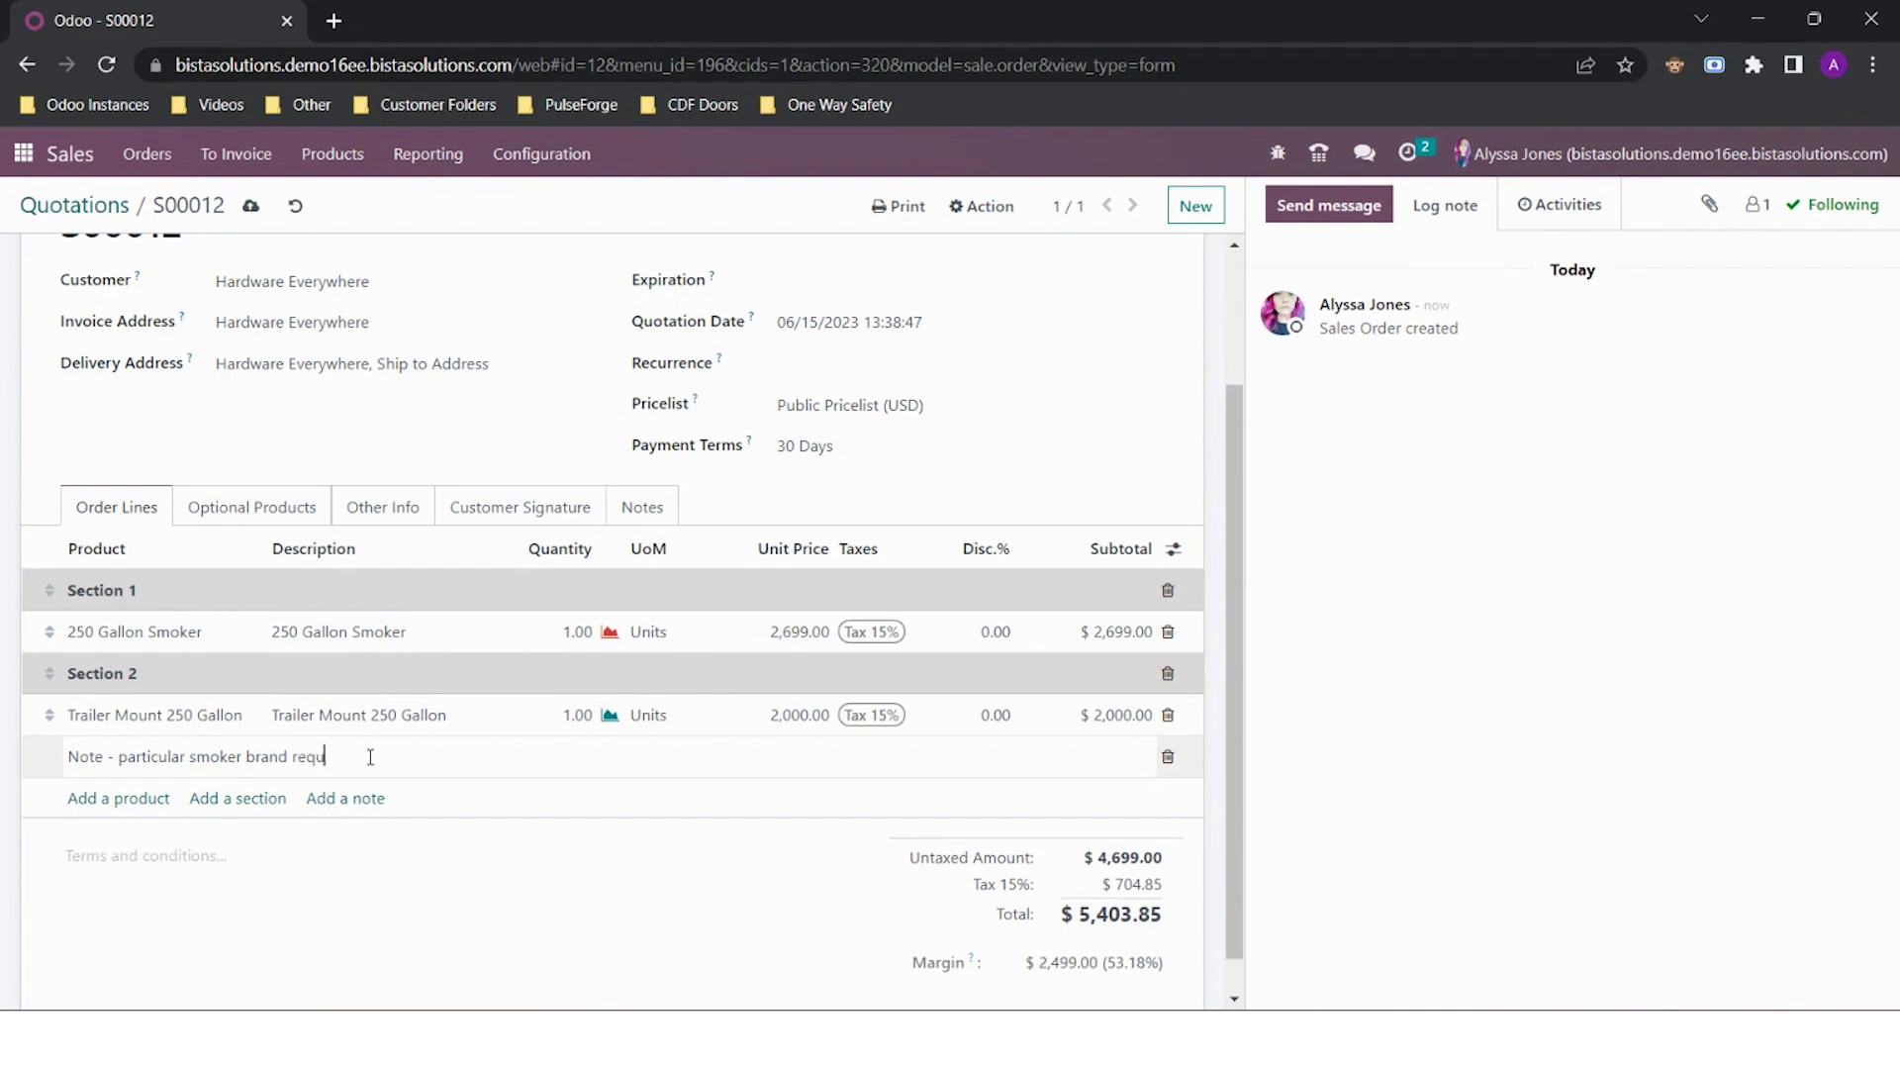
text(ested)
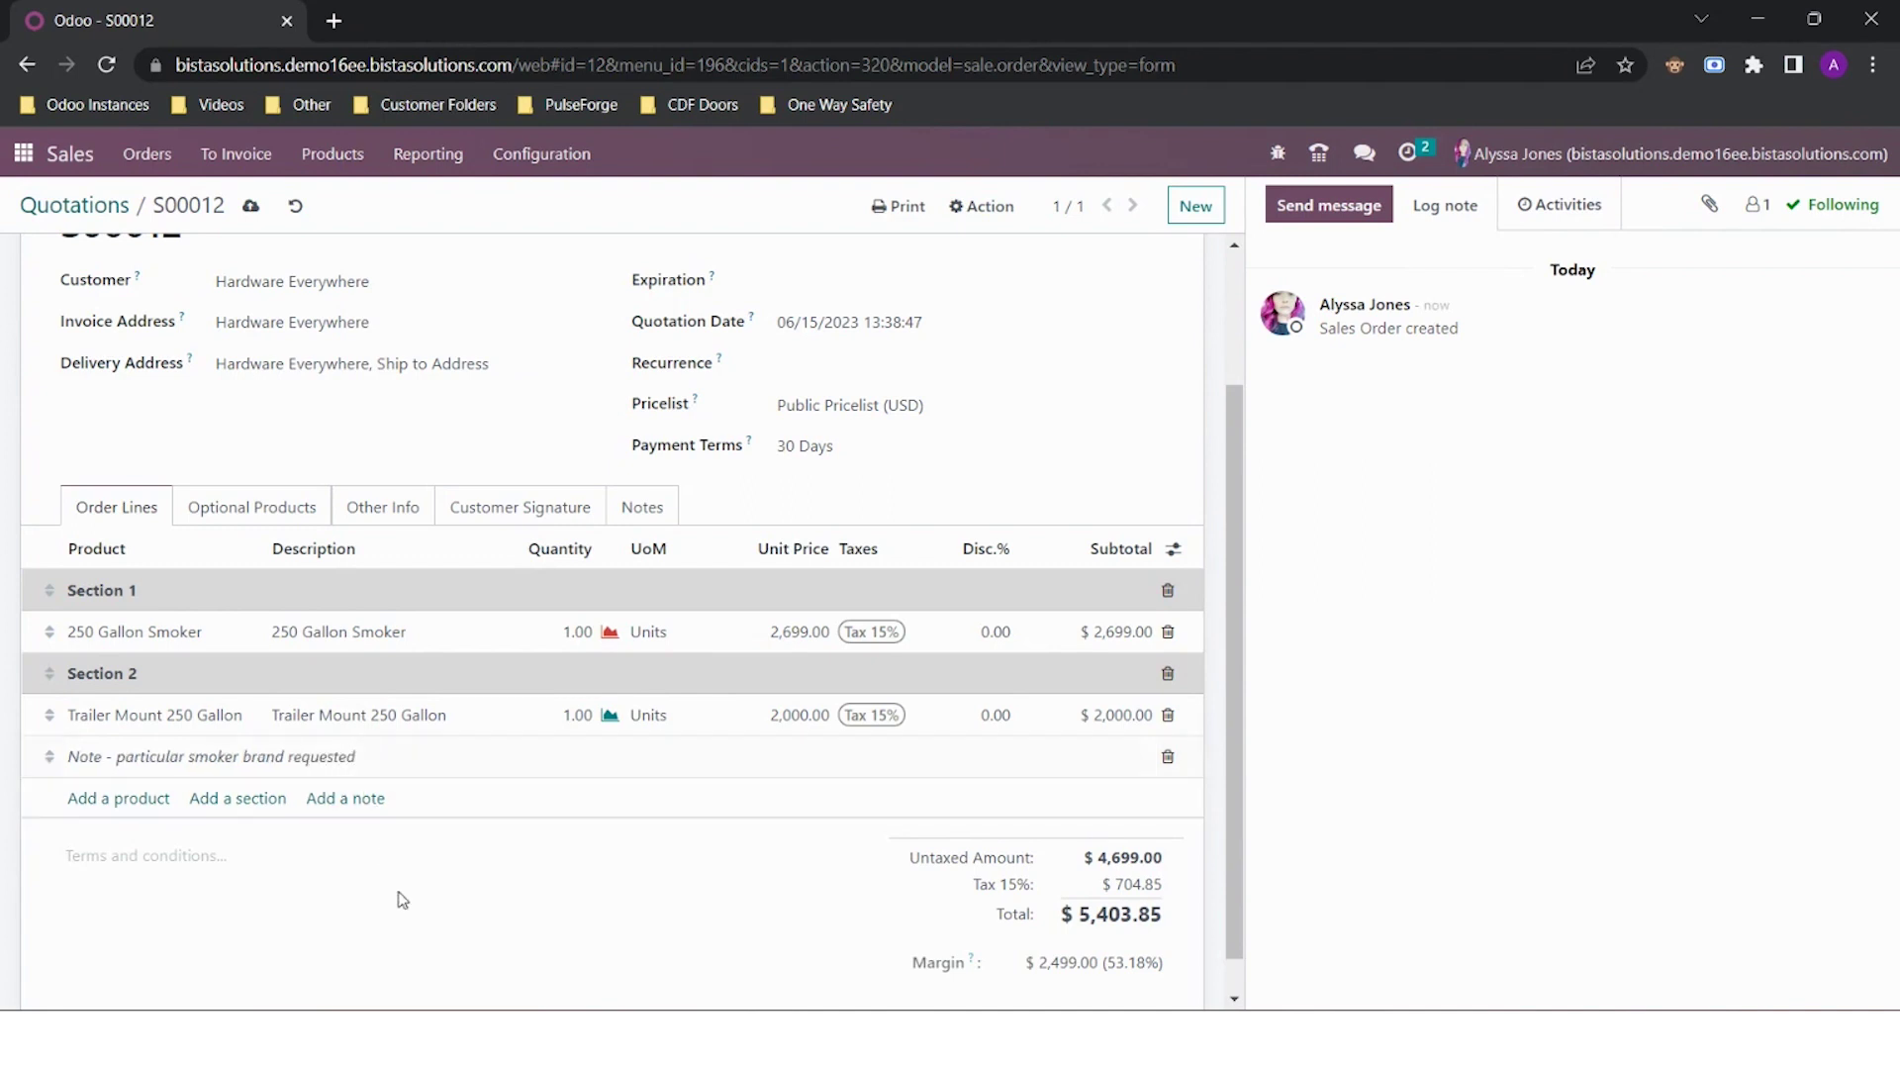
click(54, 760)
drag(55, 760, 44, 674)
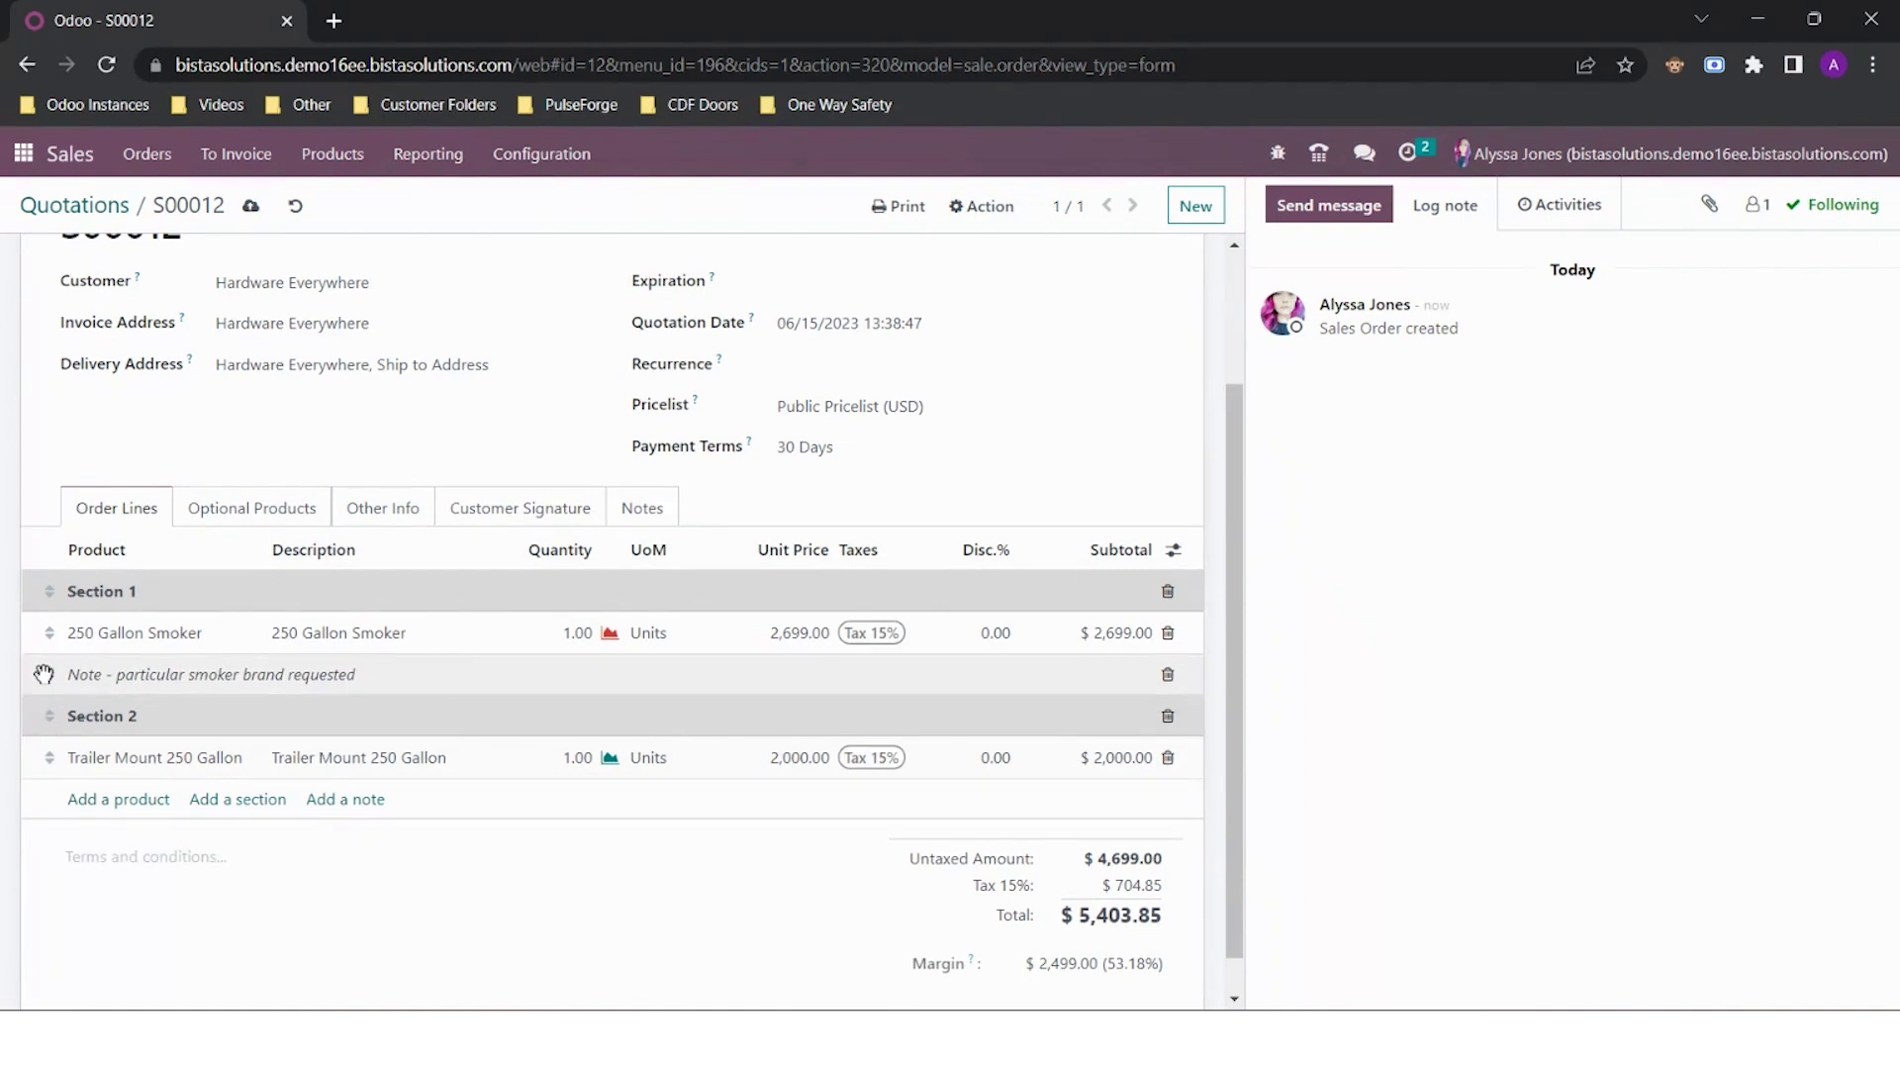
drag(44, 674, 43, 674)
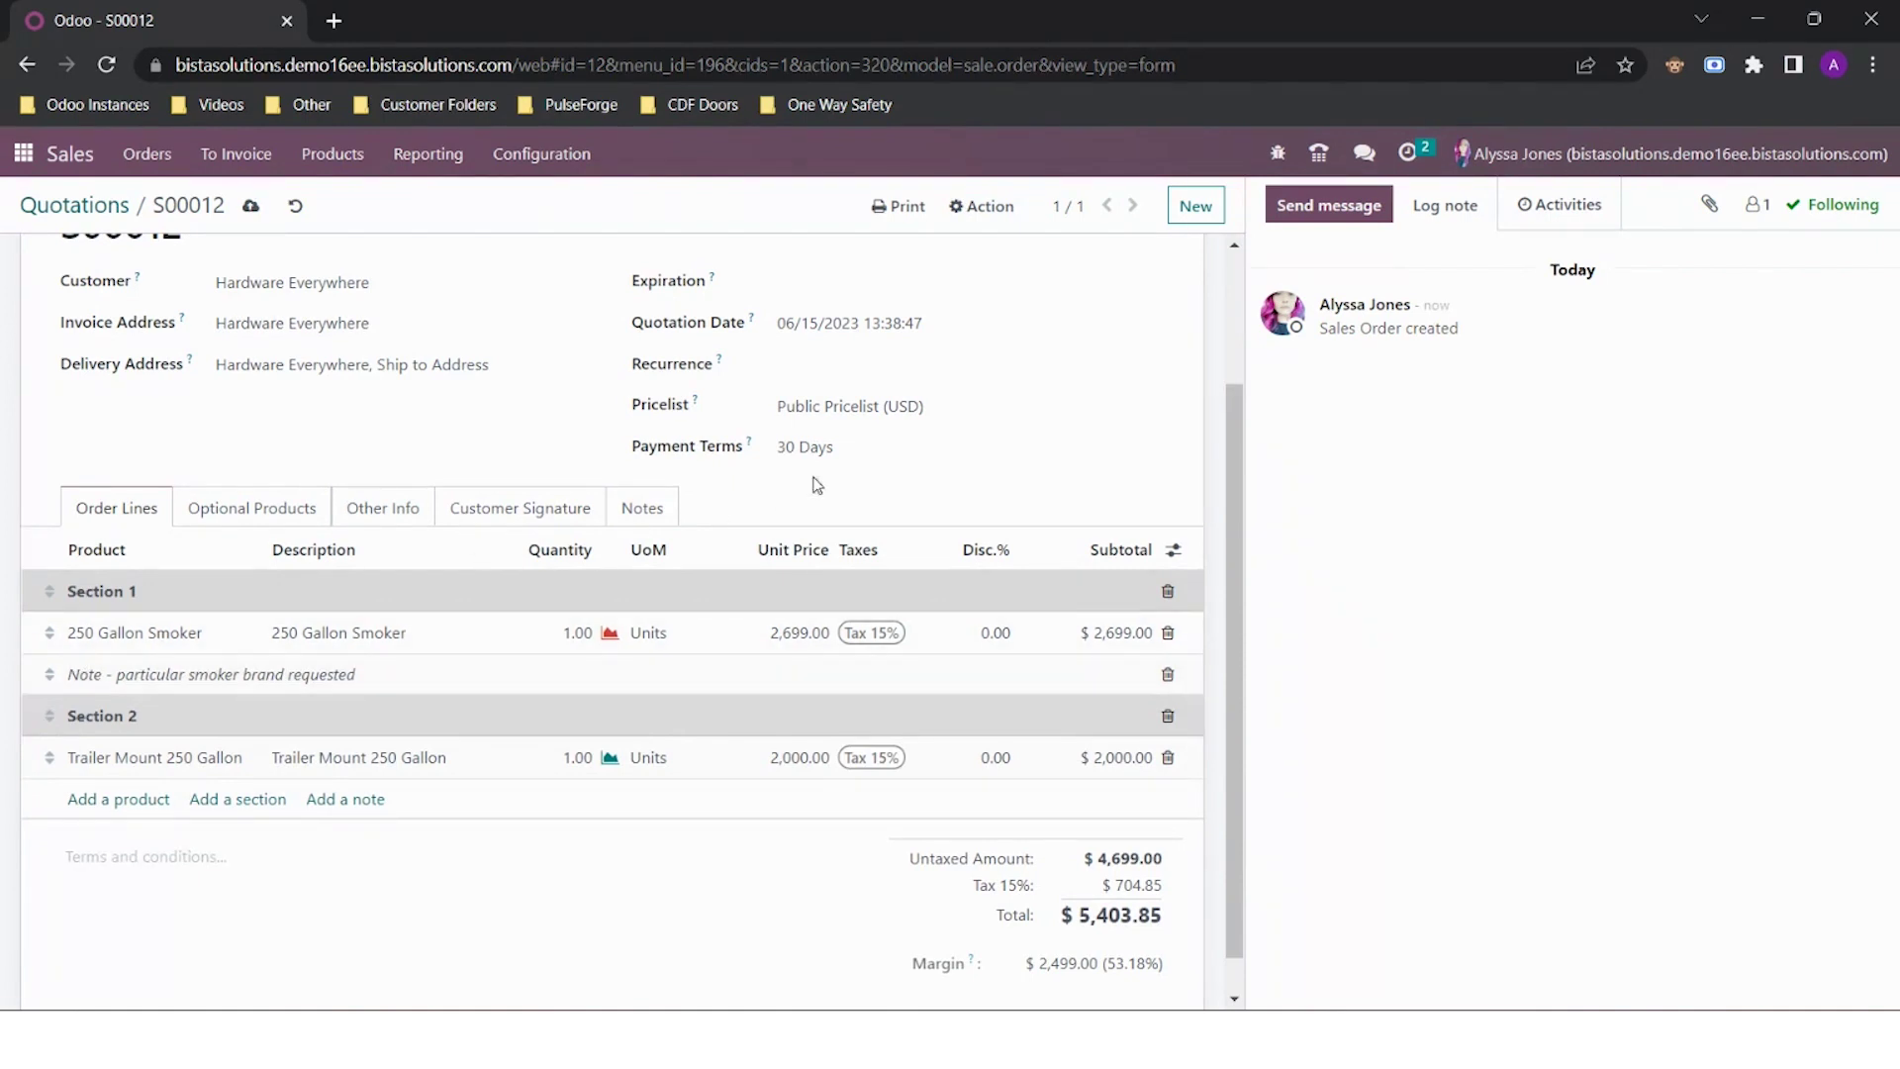
scroll(1040, 403, up, 3)
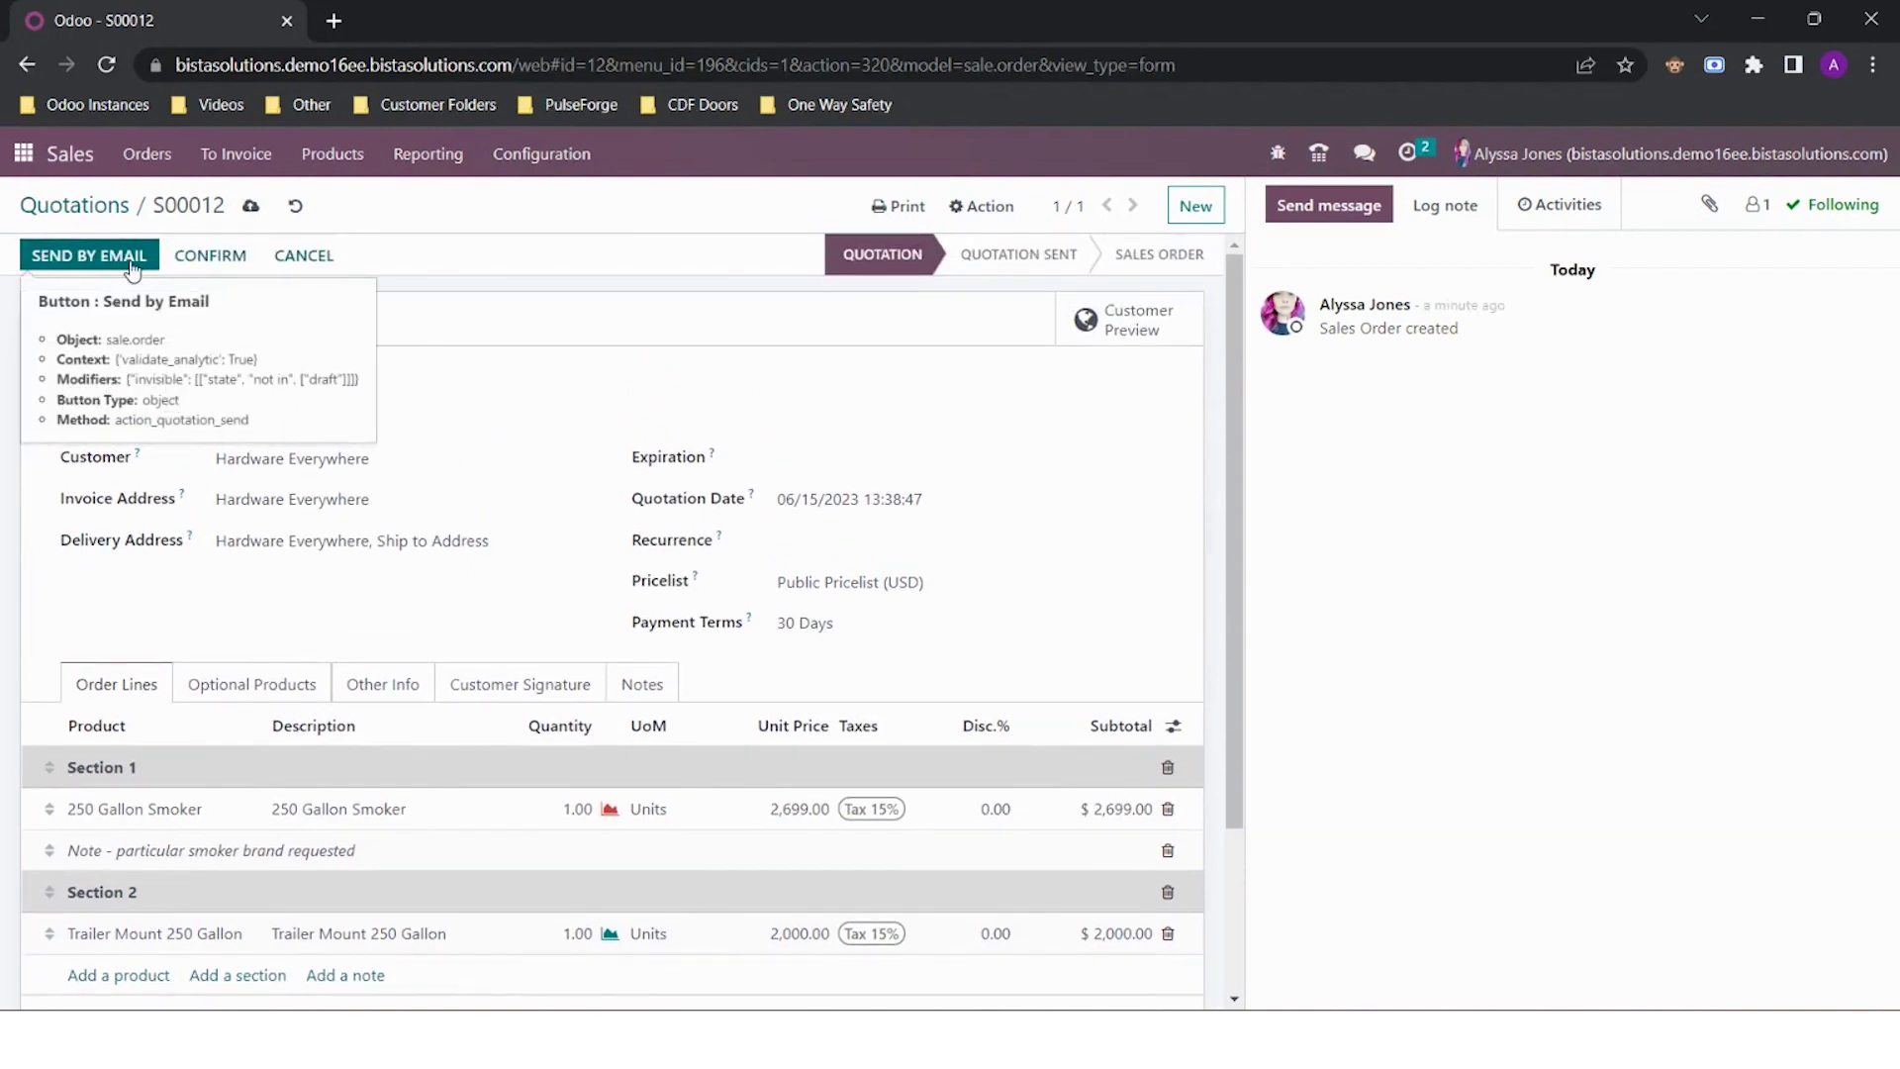
- Email quotation S00012 with S00012.pdf attached, then open the PDF to review it
click(131, 259)
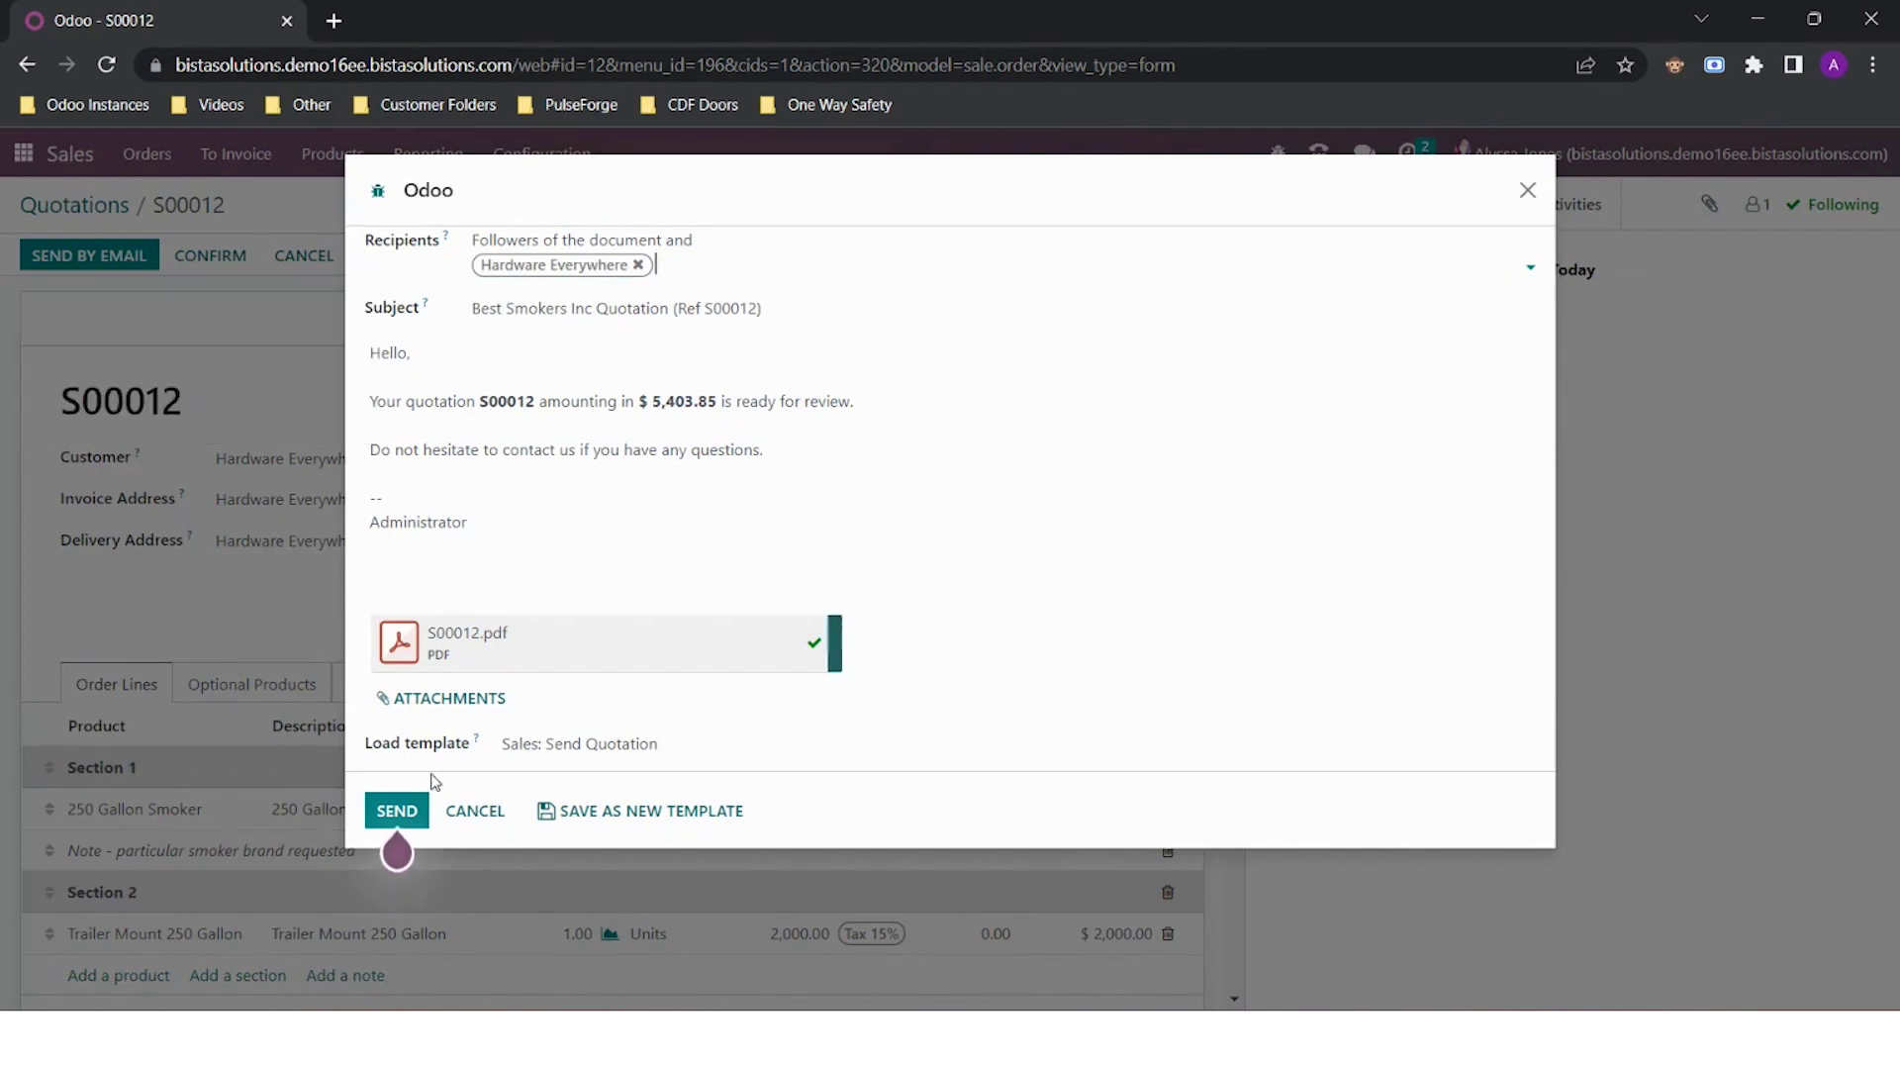
click(399, 811)
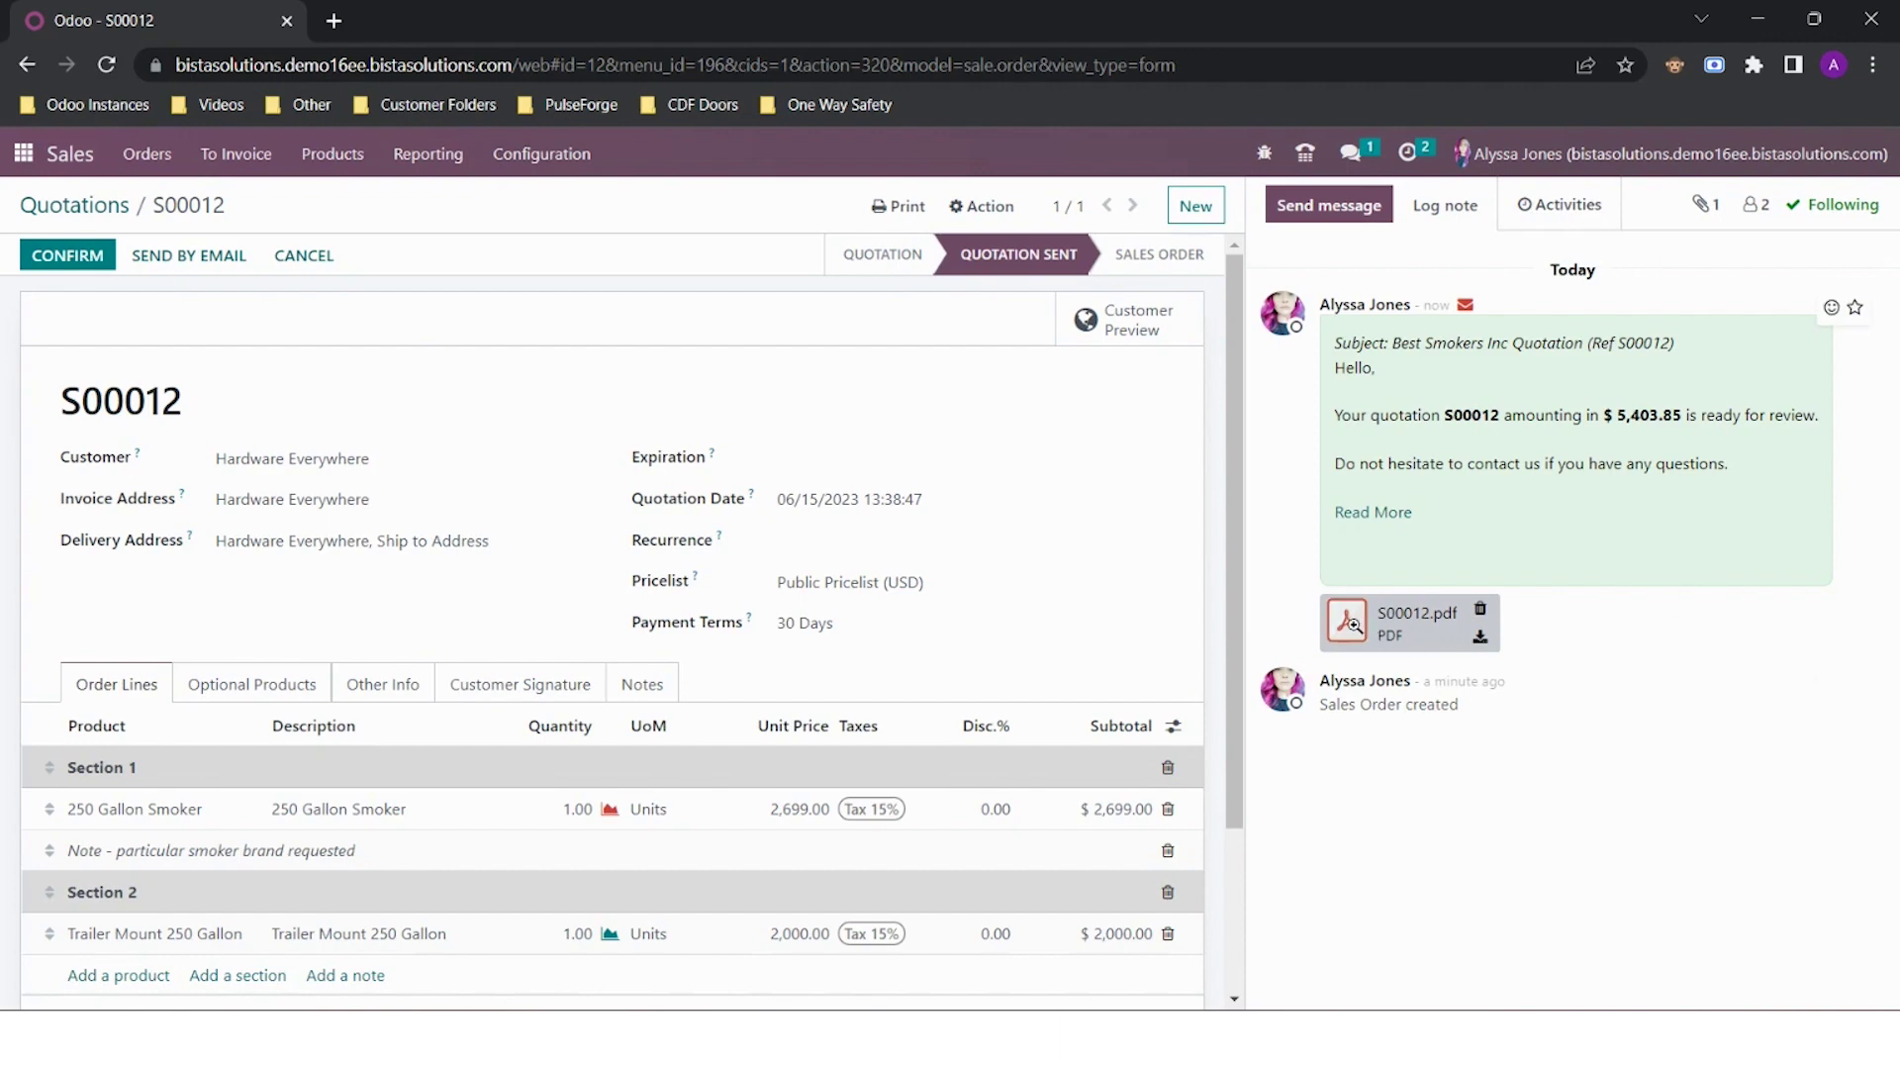
click(1355, 631)
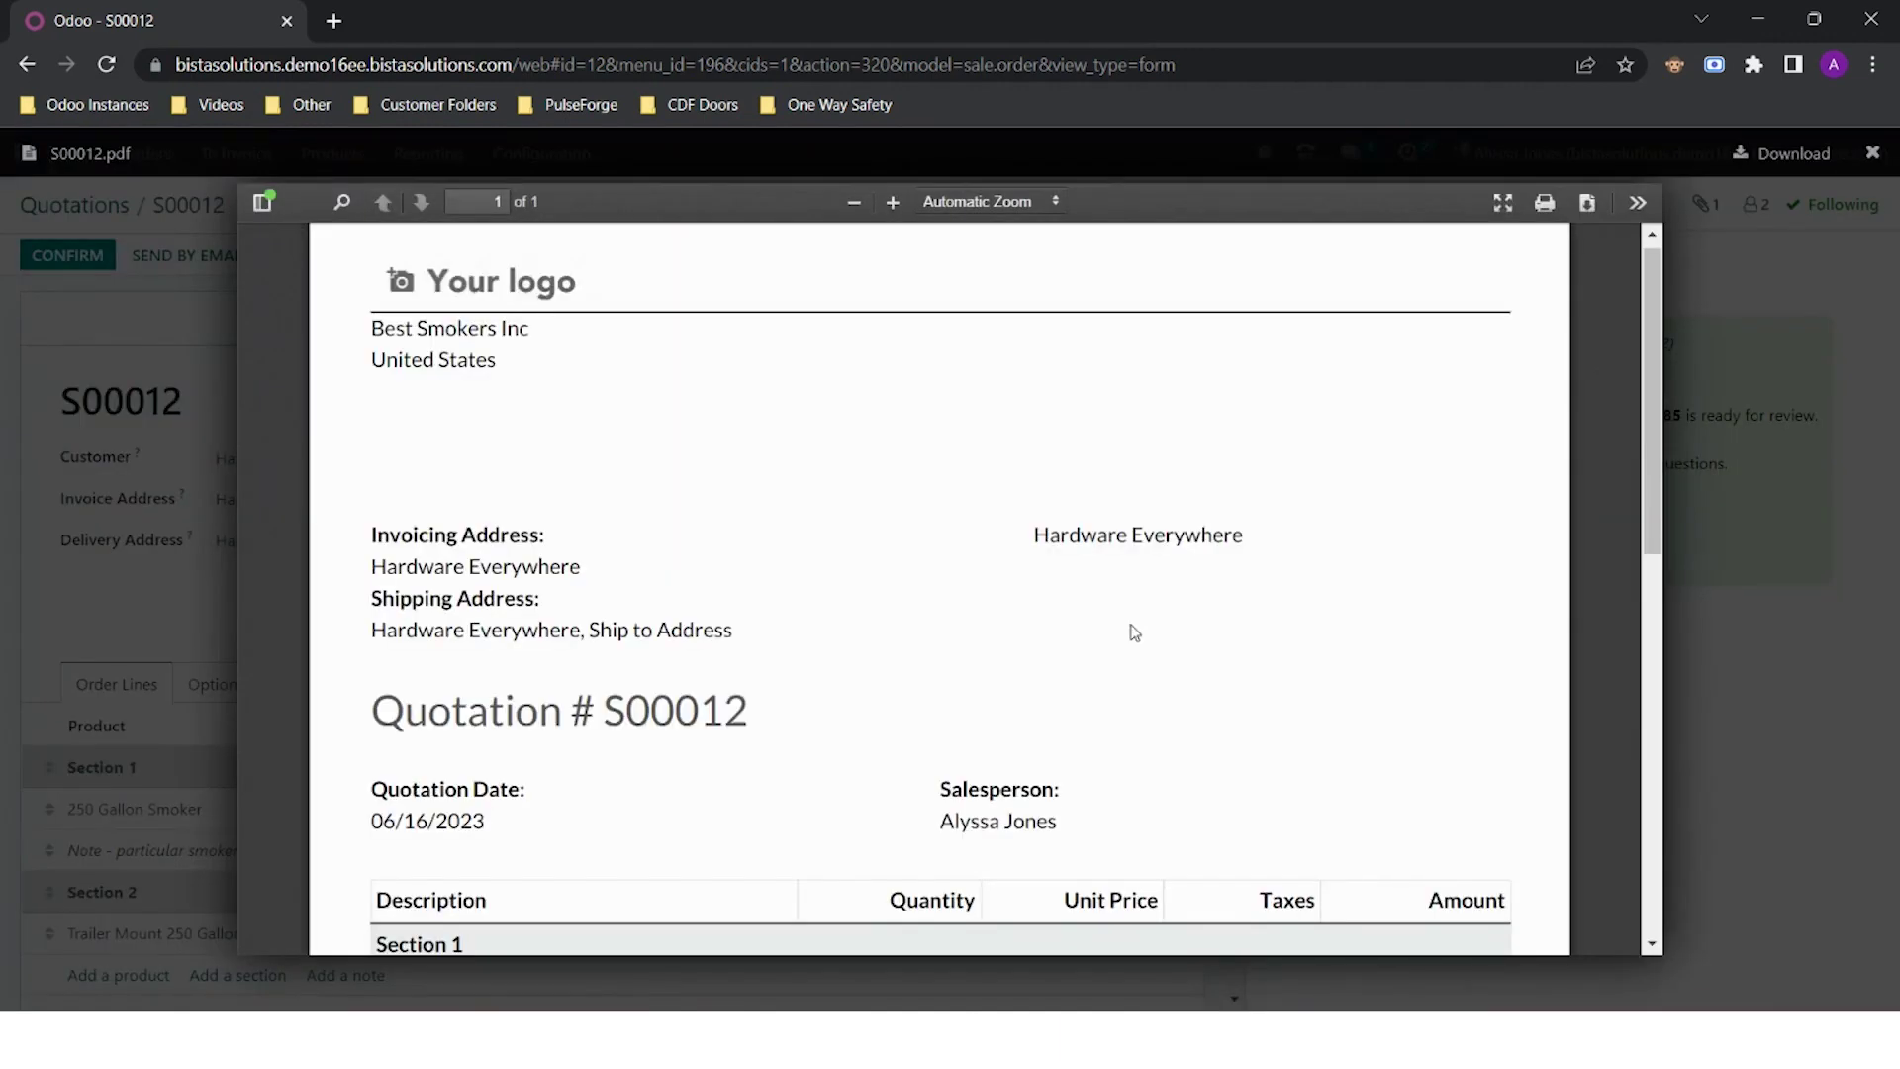
scroll(1134, 632, down, 1)
scroll(1134, 632, down, 3)
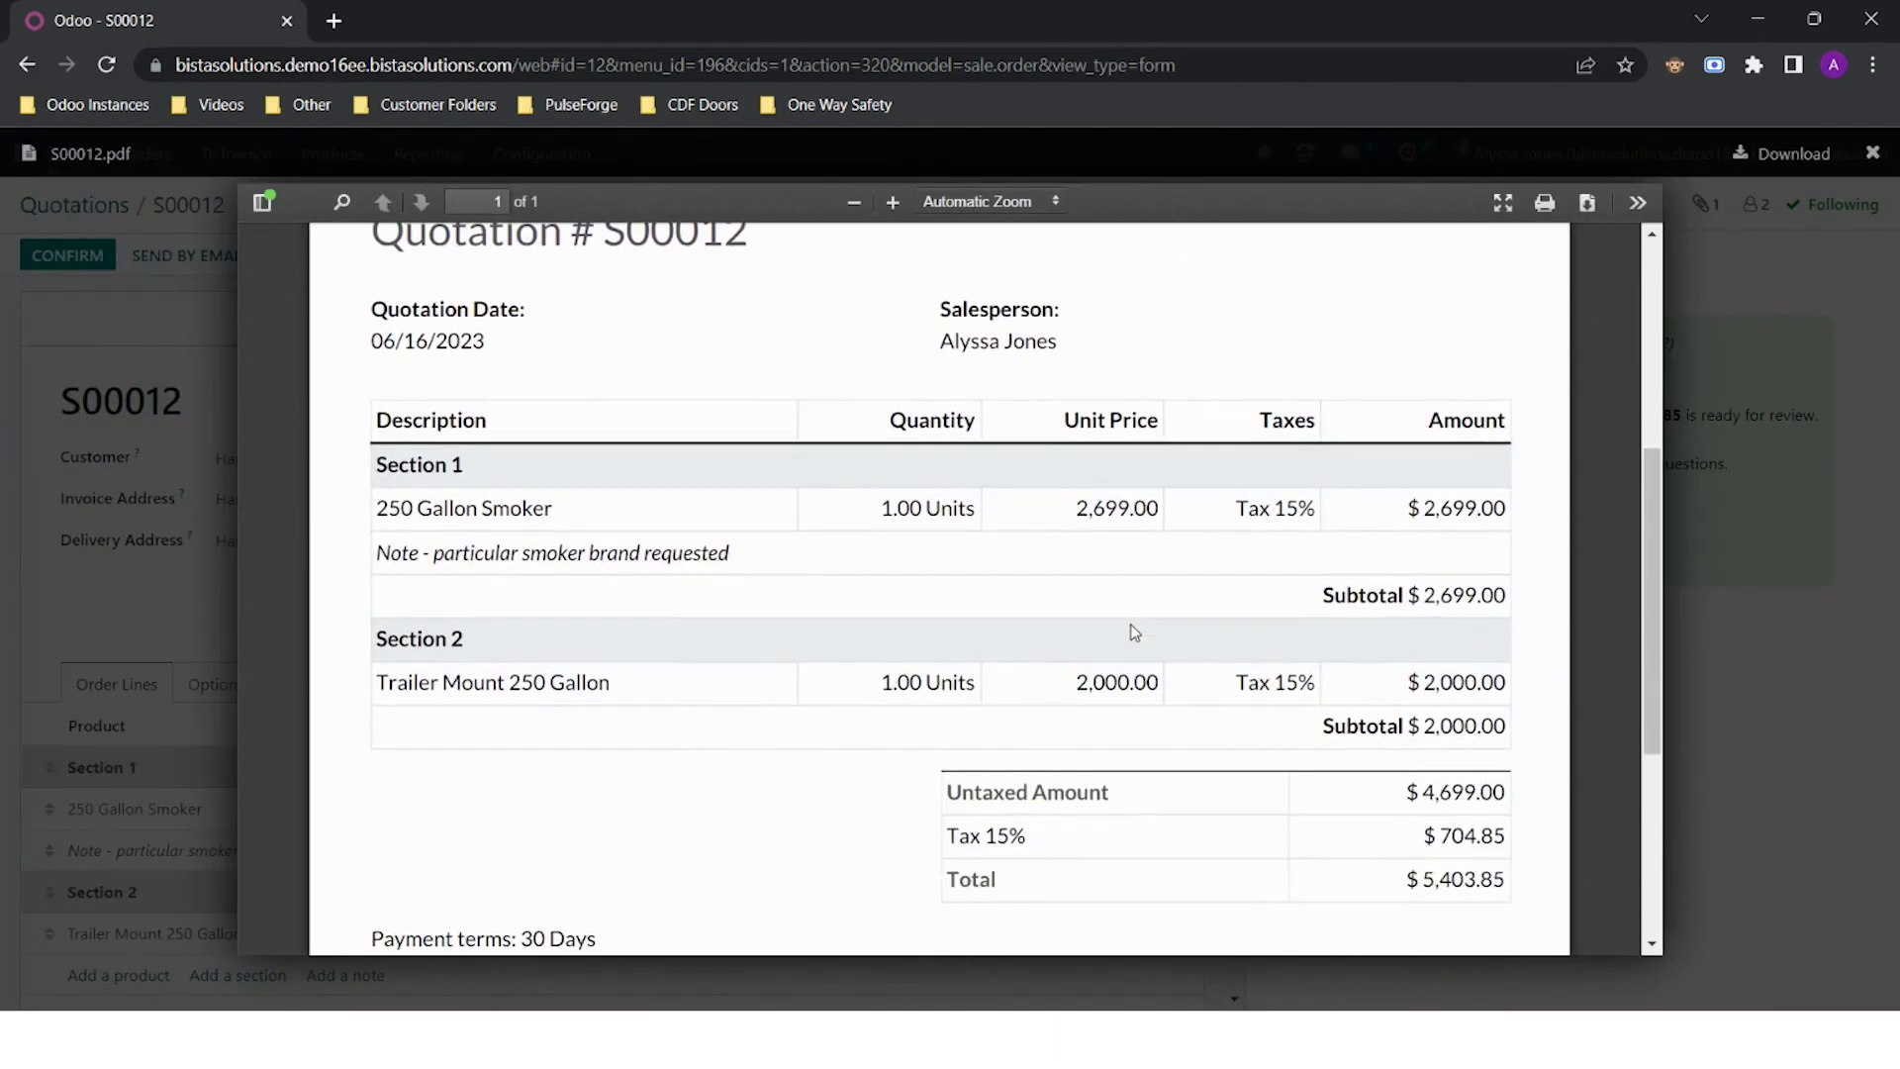
scroll(1135, 633, down, 2)
scroll(1134, 634, down, 5)
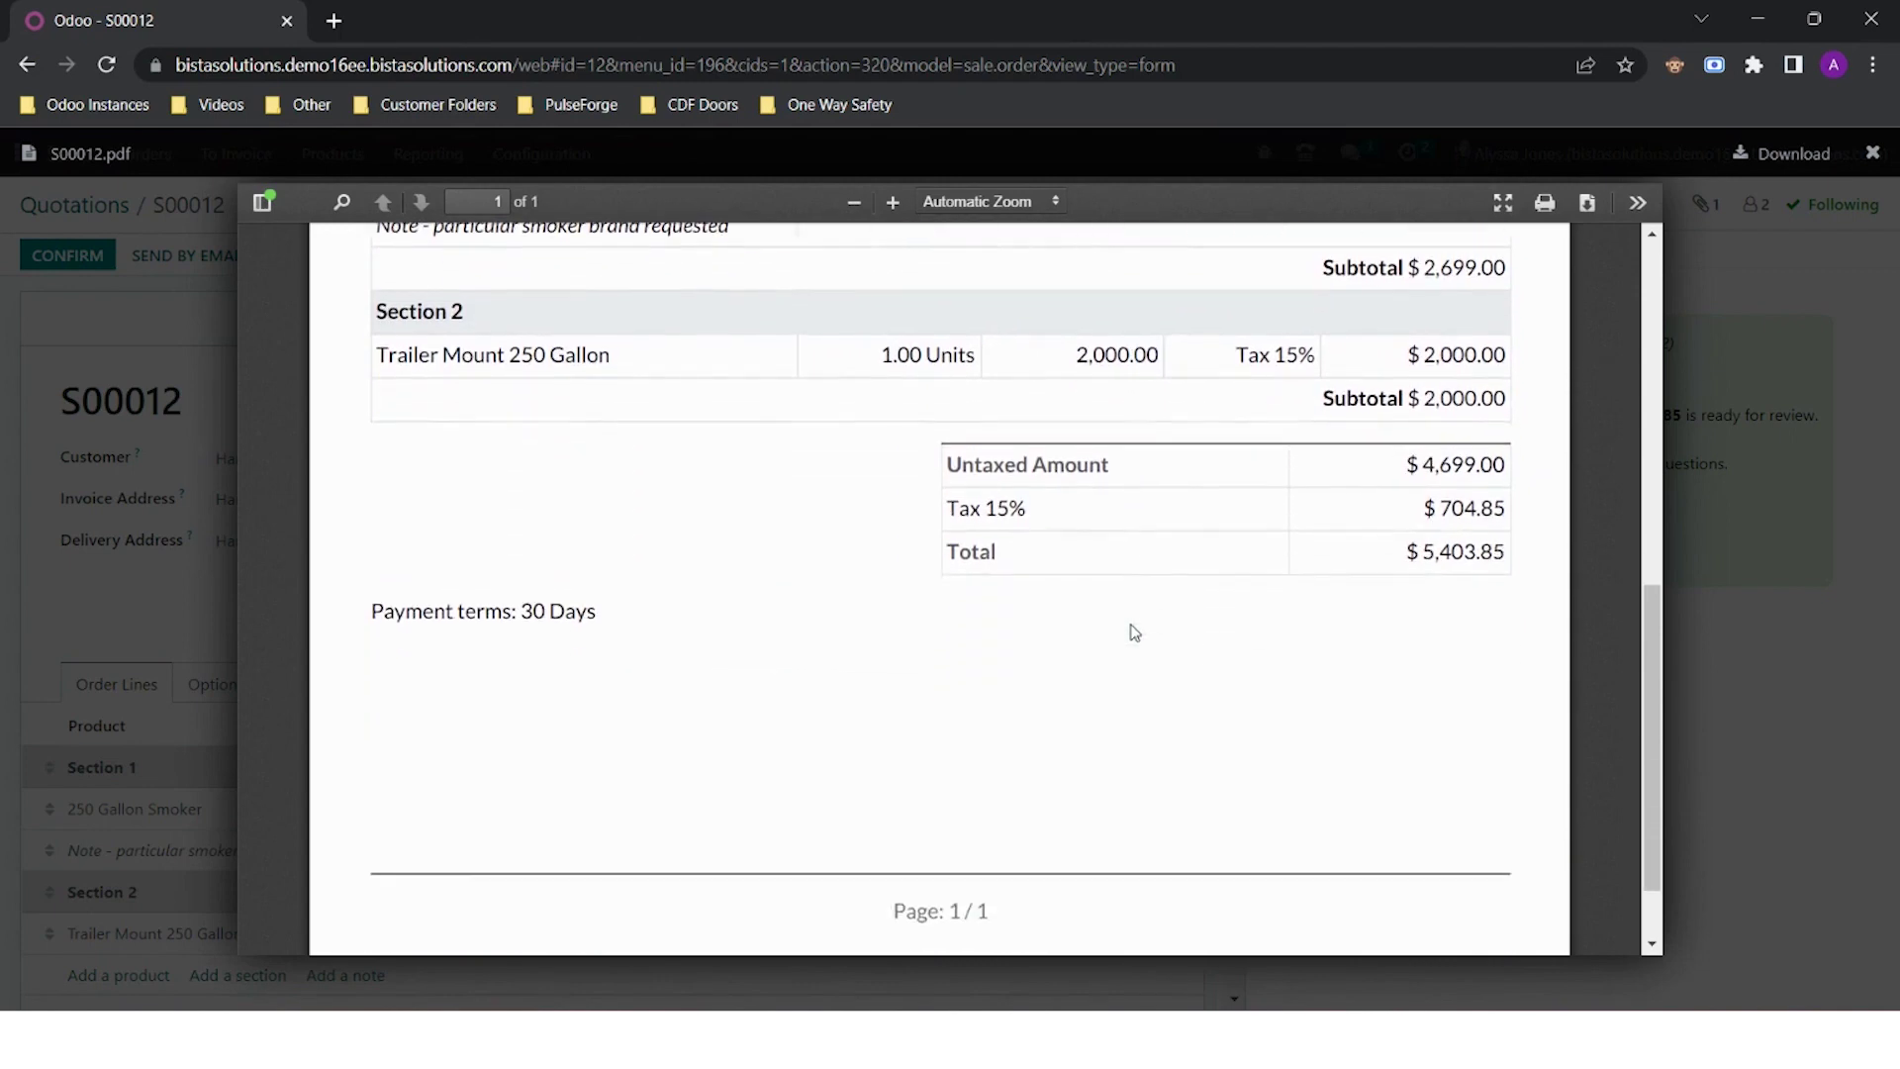
right_click(1131, 625)
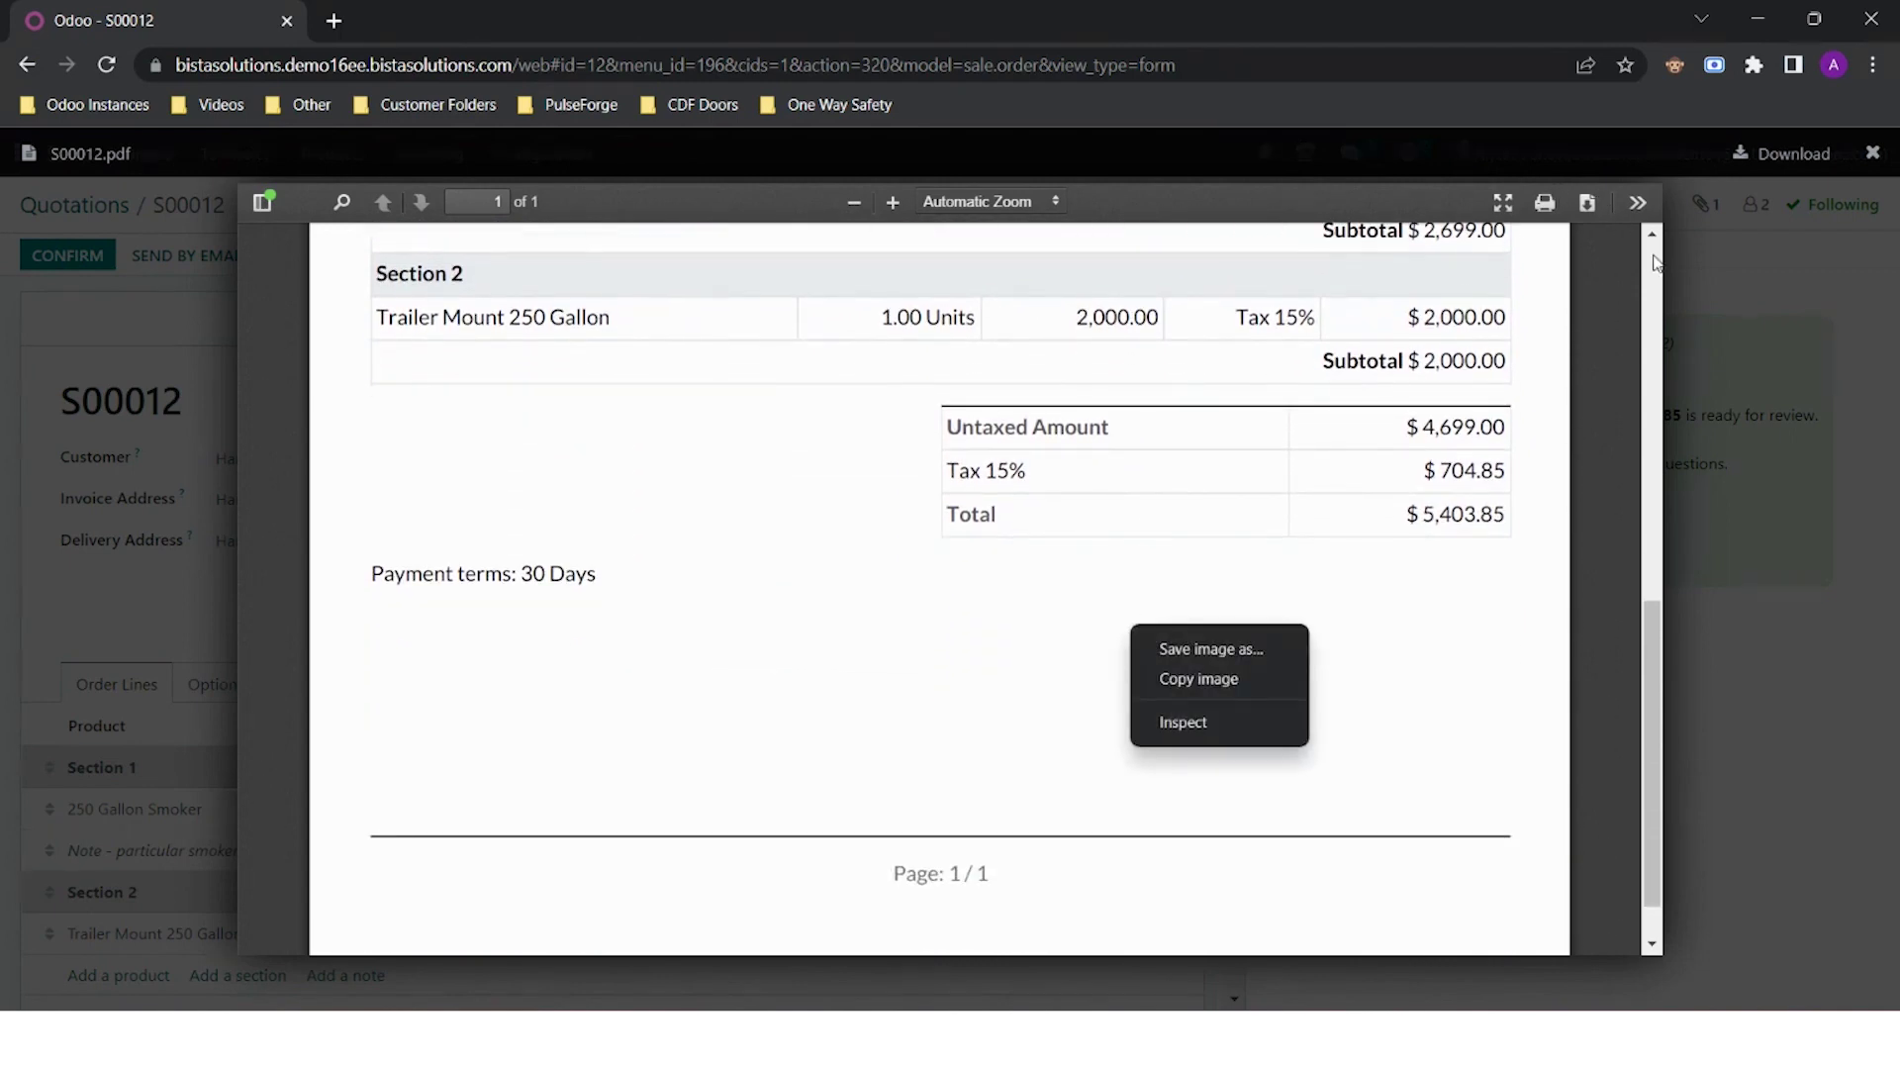
click(1791, 282)
click(1791, 282)
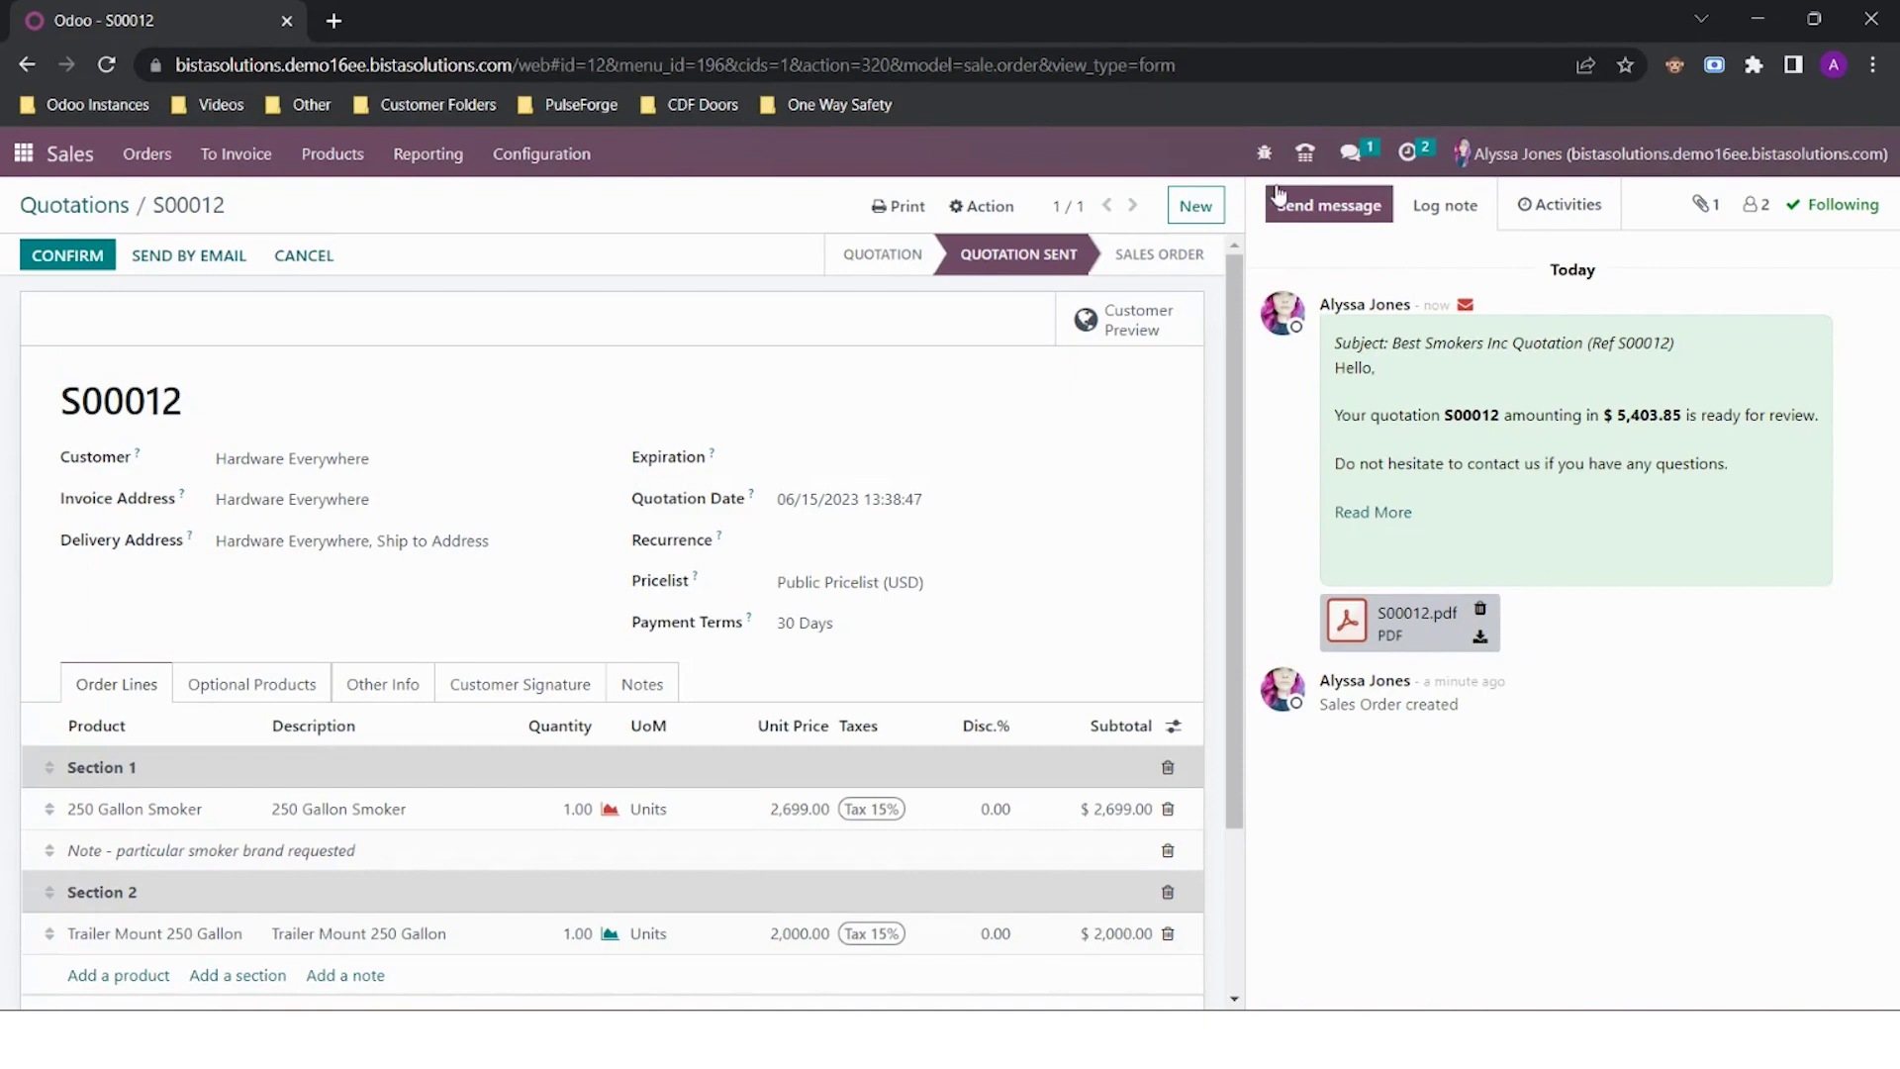
- In the customer preview, post 'Note RE Smokers - May need more than 1' to the history
click(1184, 317)
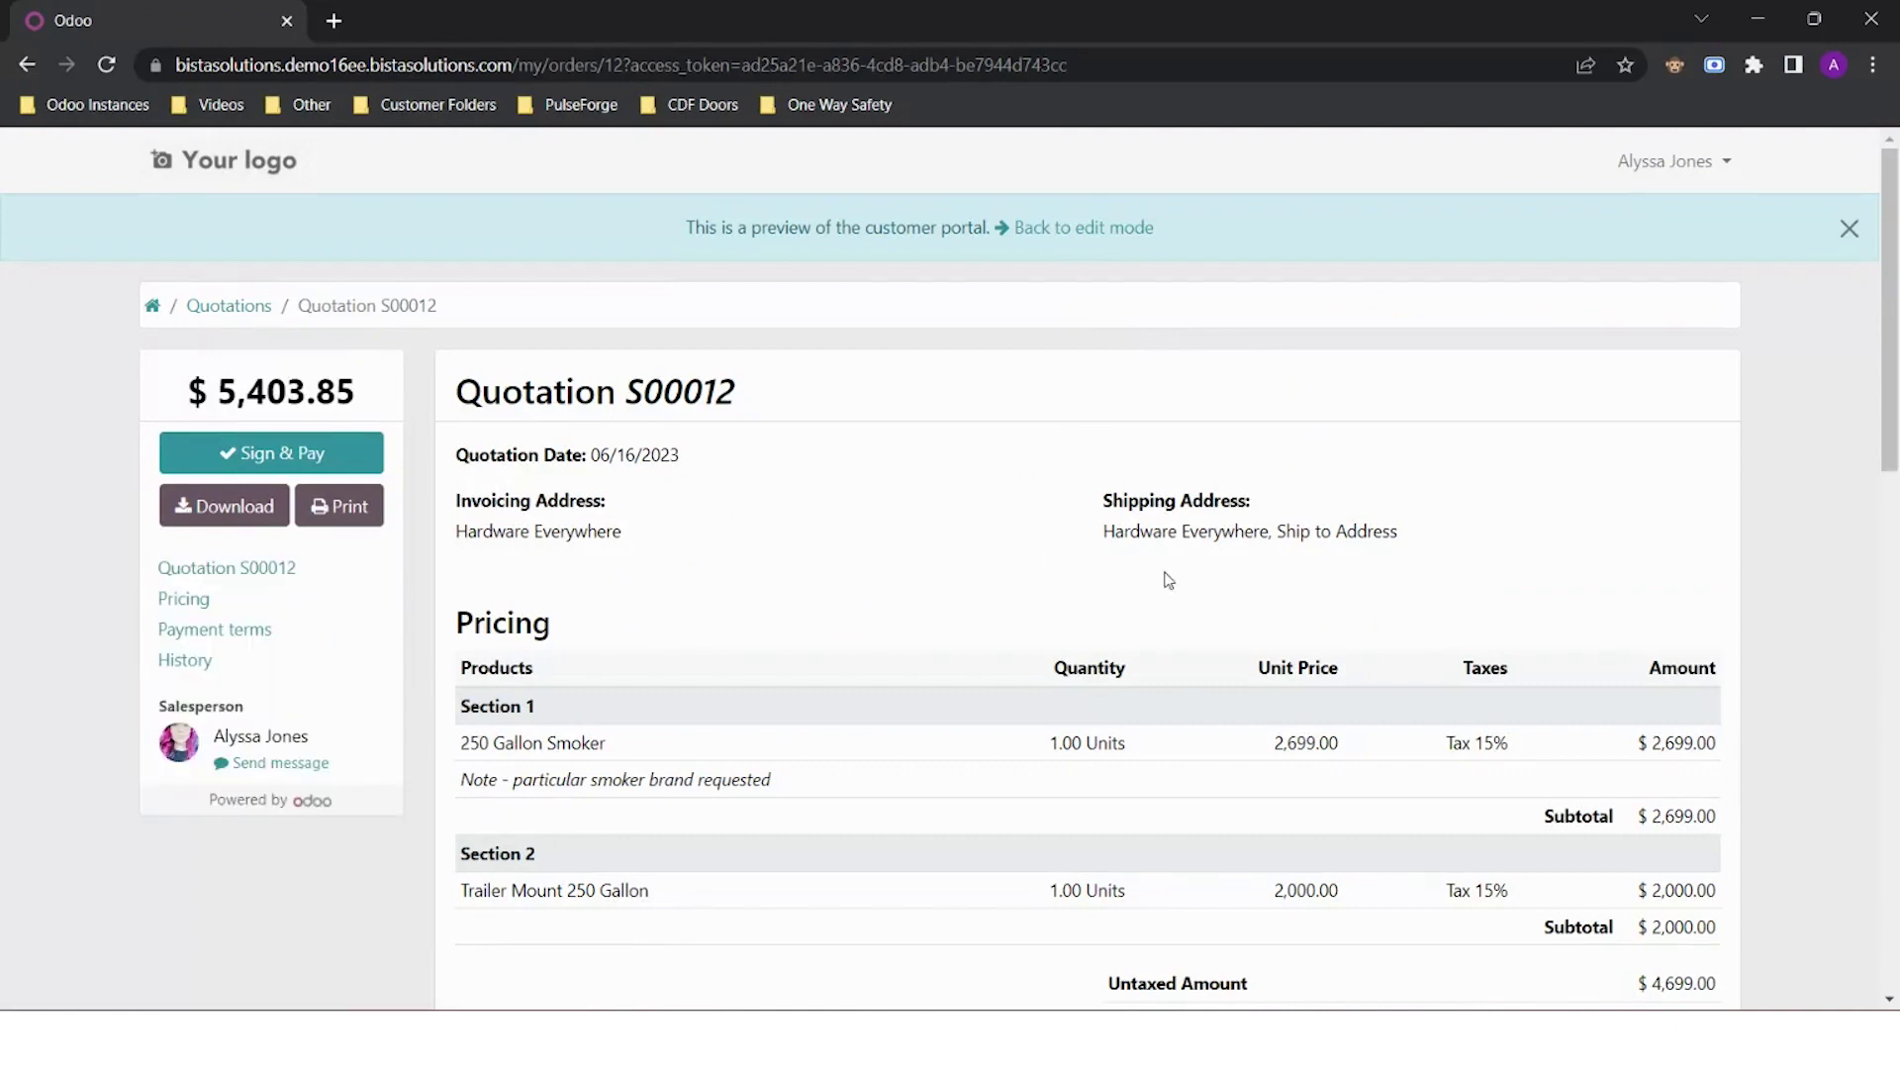
scroll(1250, 584, down, 3)
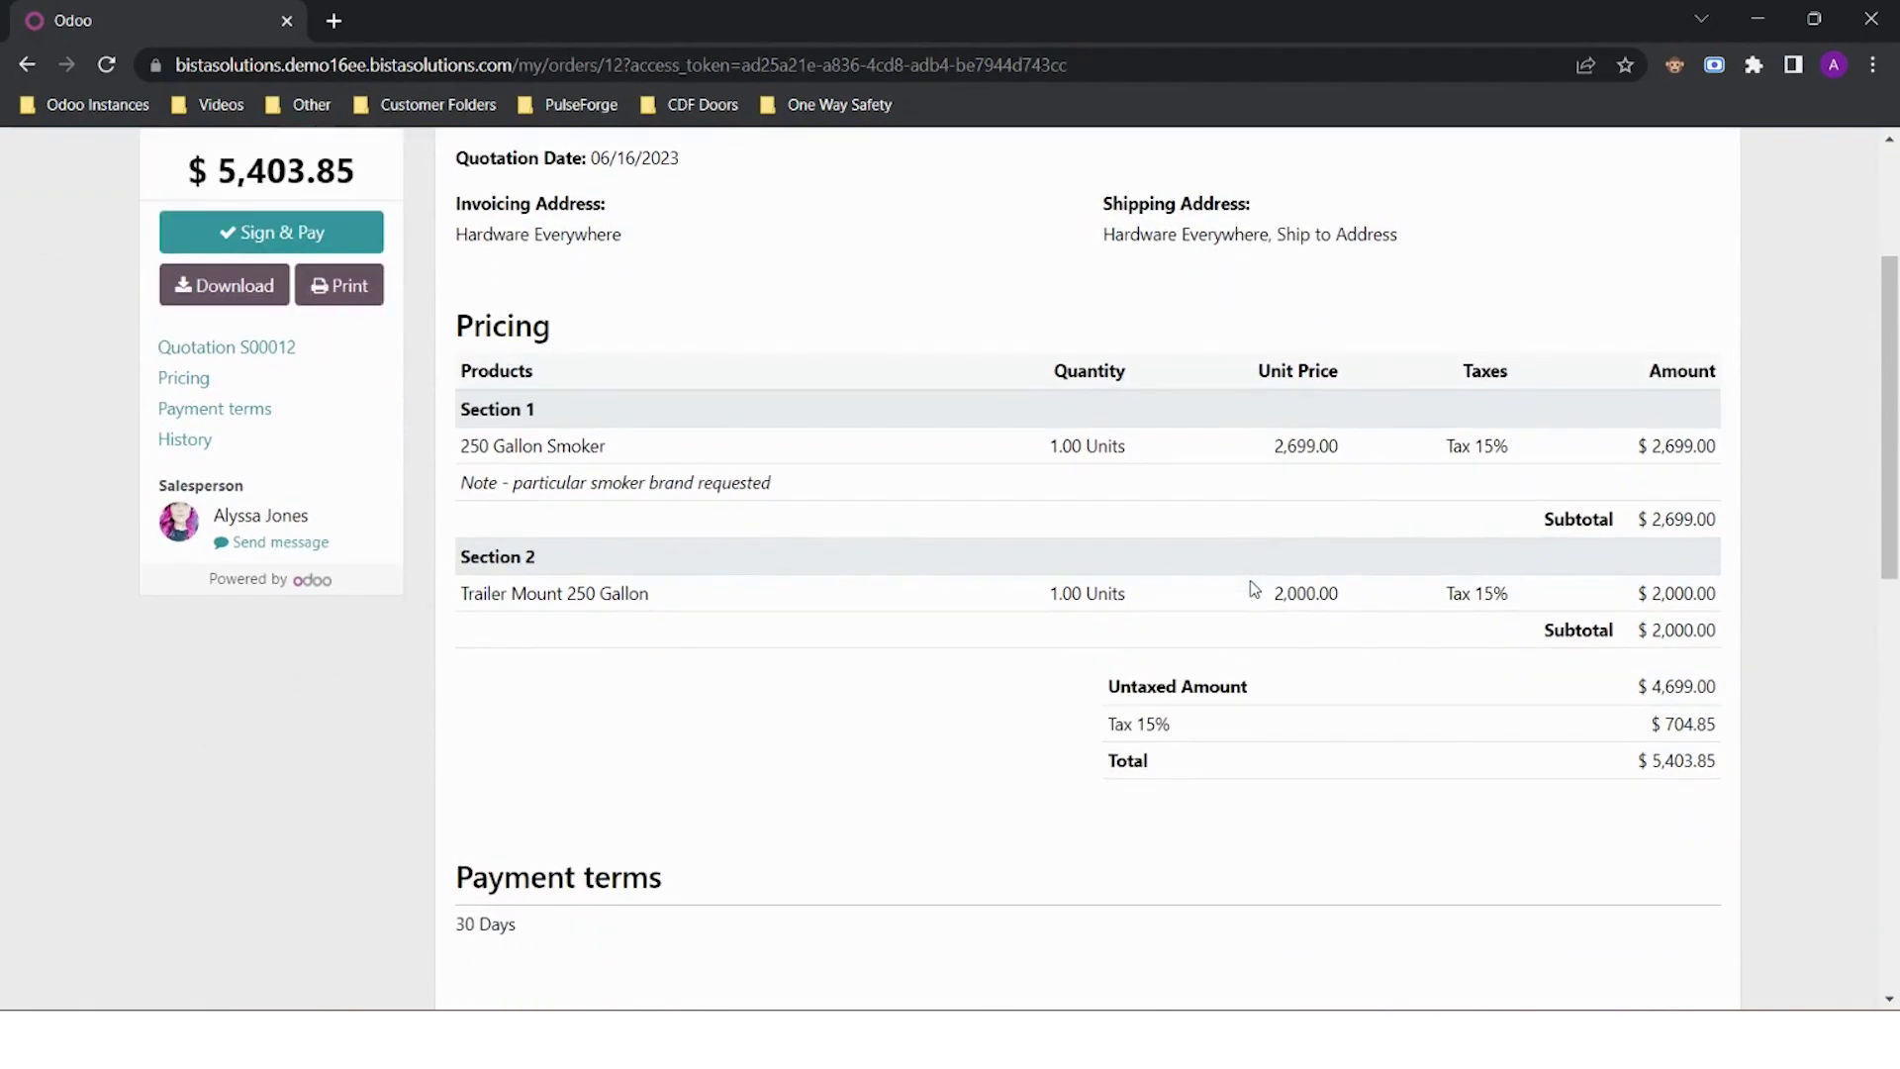
scroll(1252, 586, down, 2)
scroll(1252, 590, down, 5)
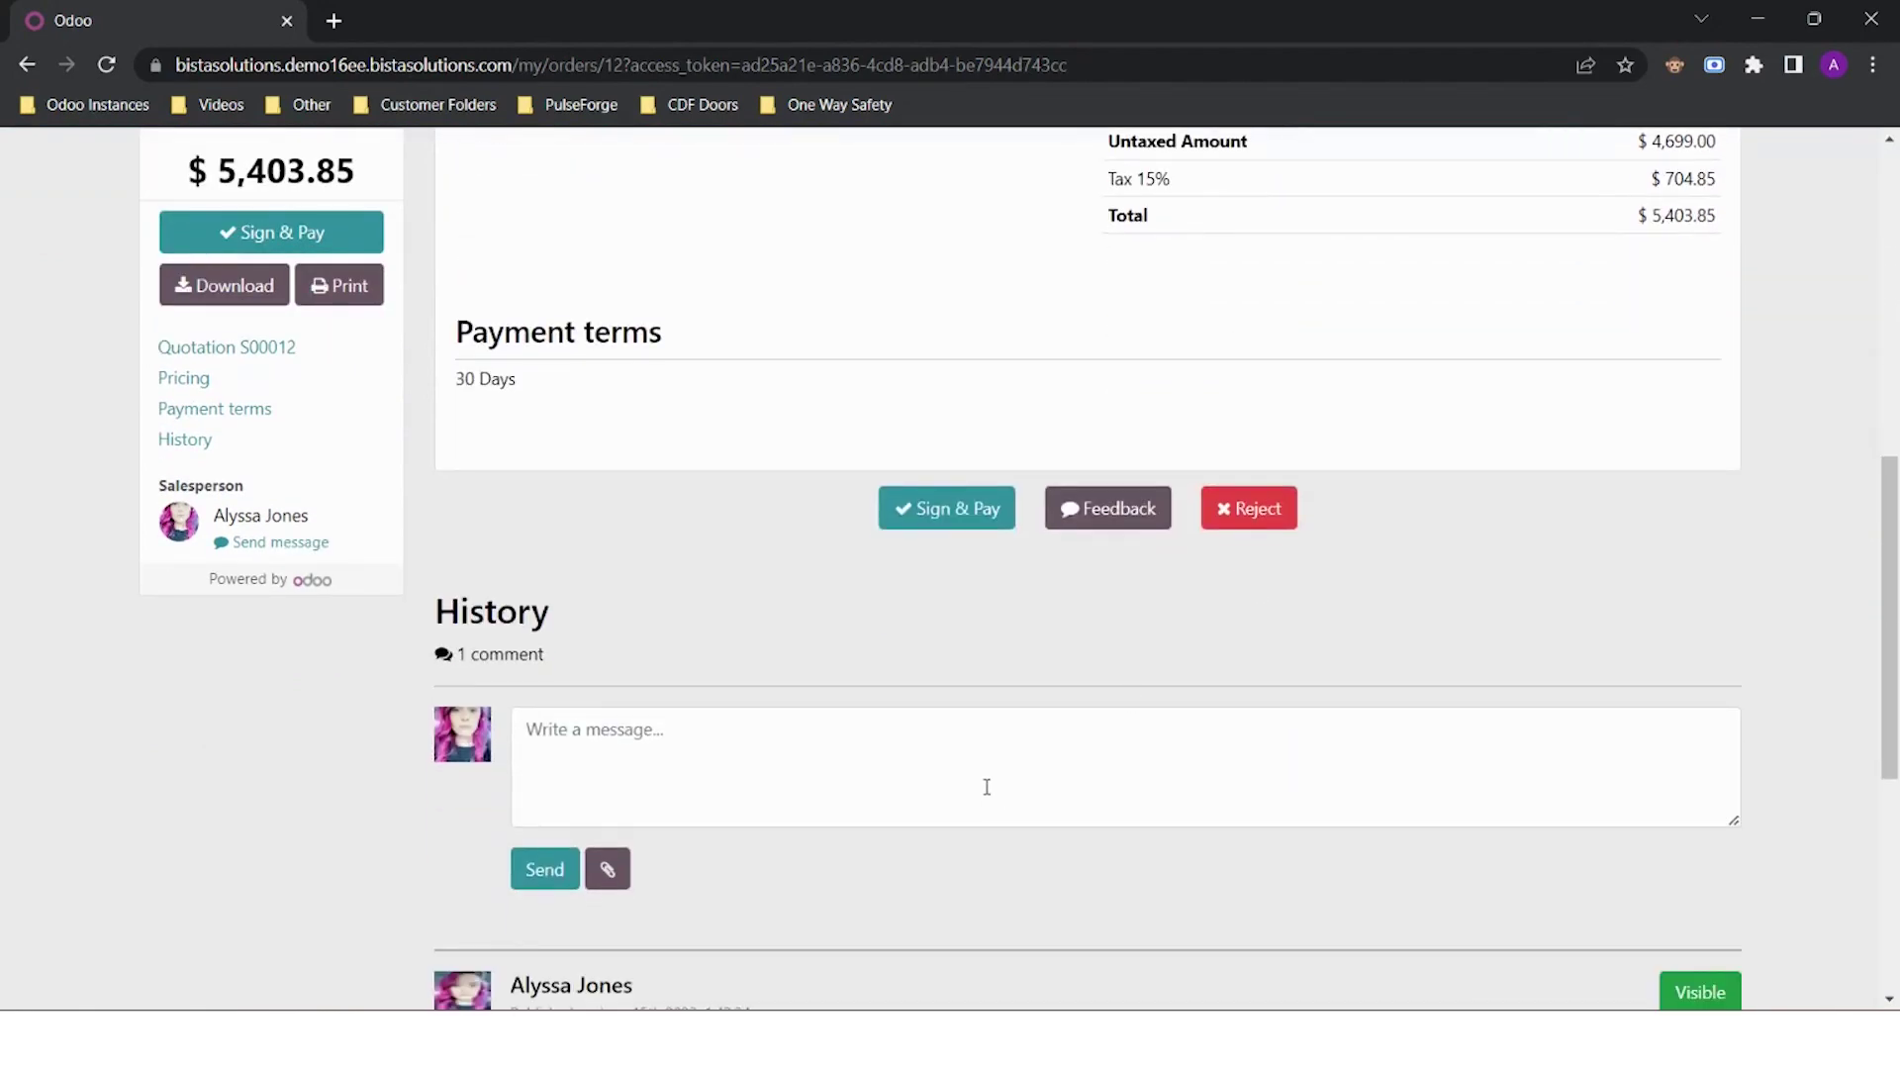
click(987, 787)
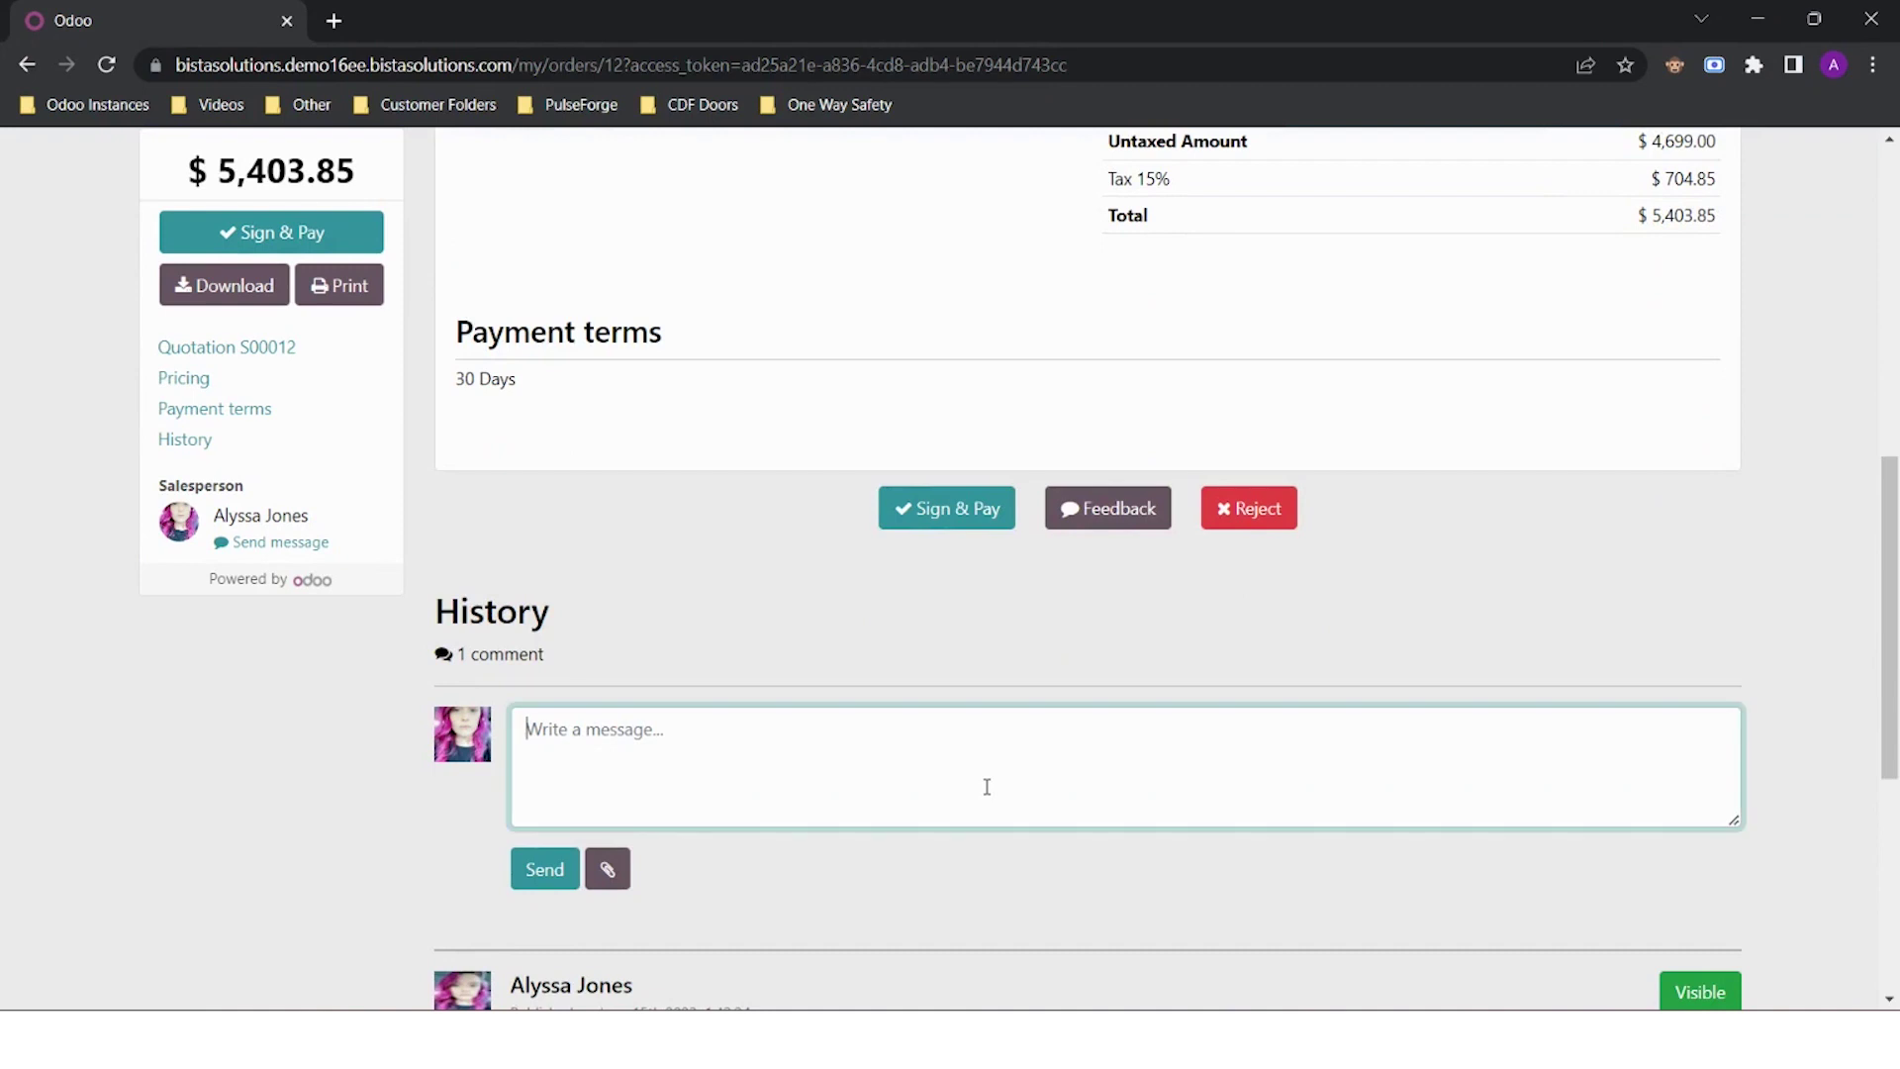
text(Note RE Smokers - May n)
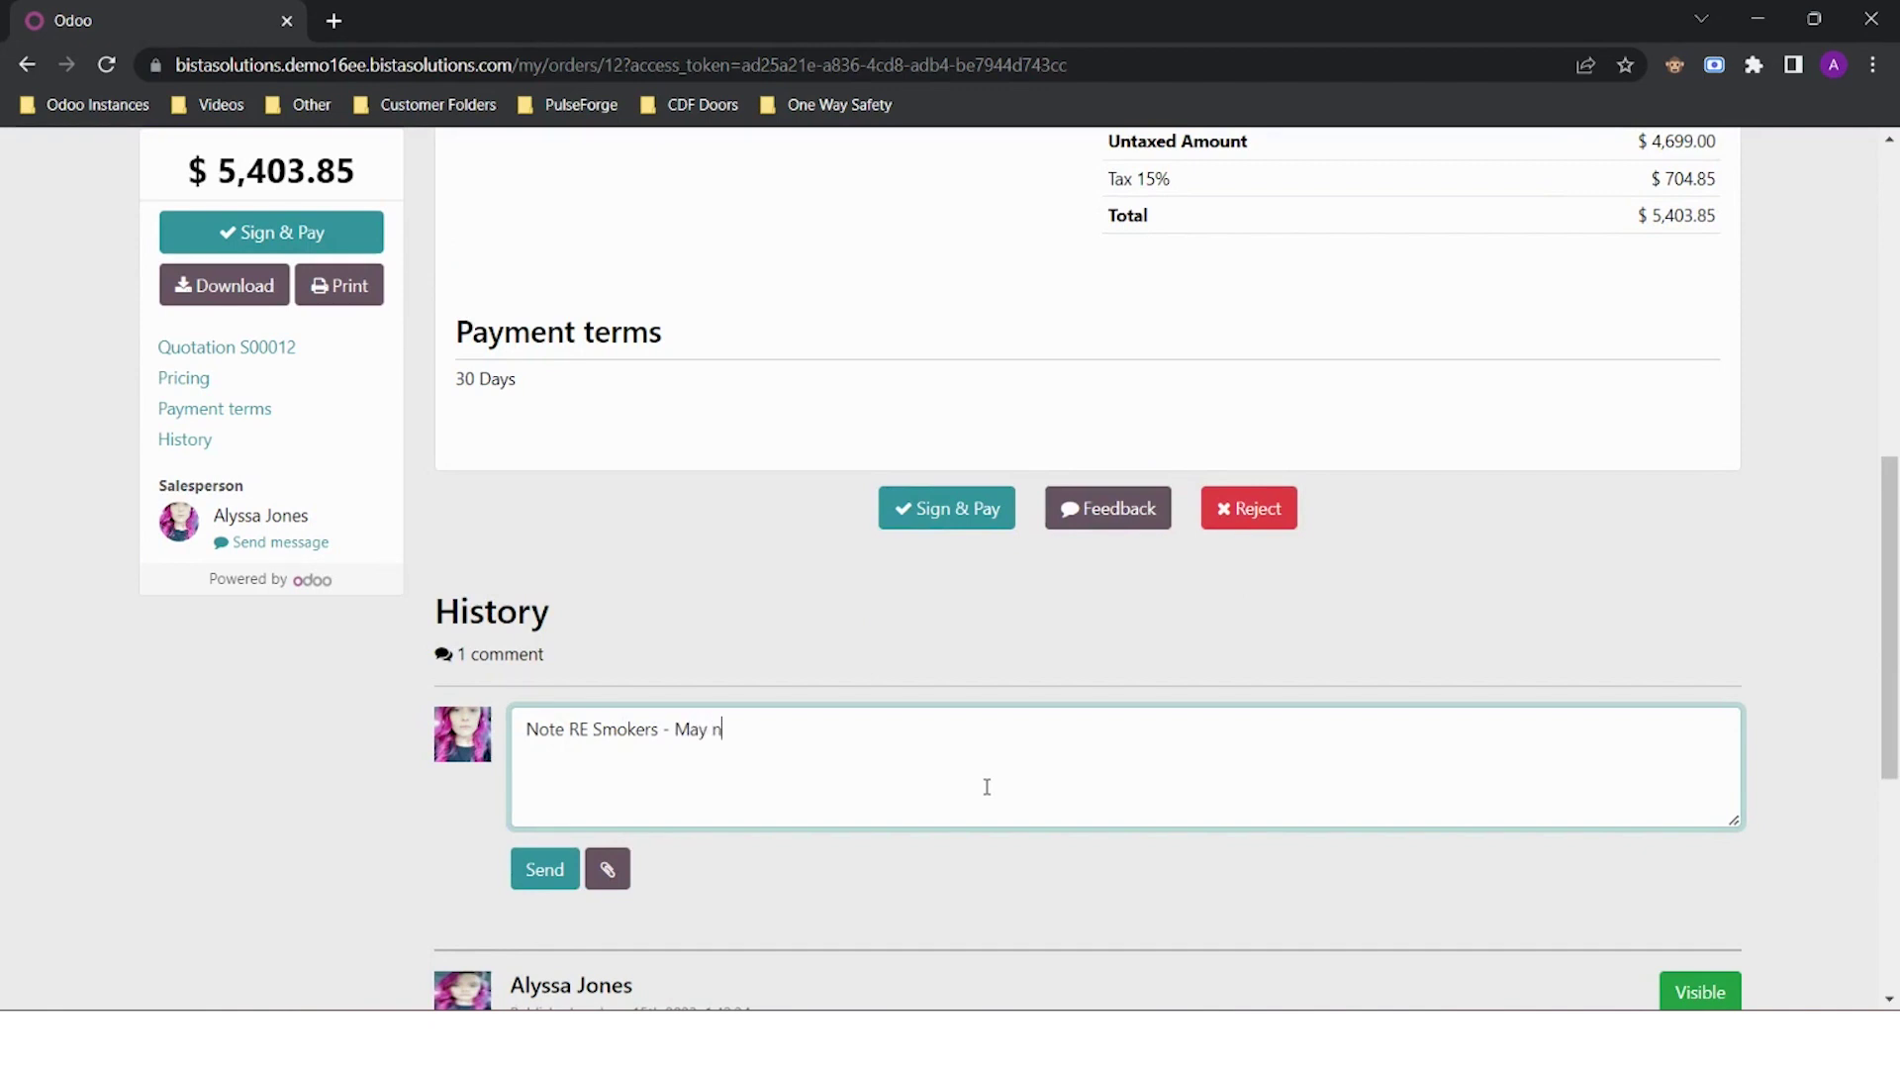
text(eed more than 1)
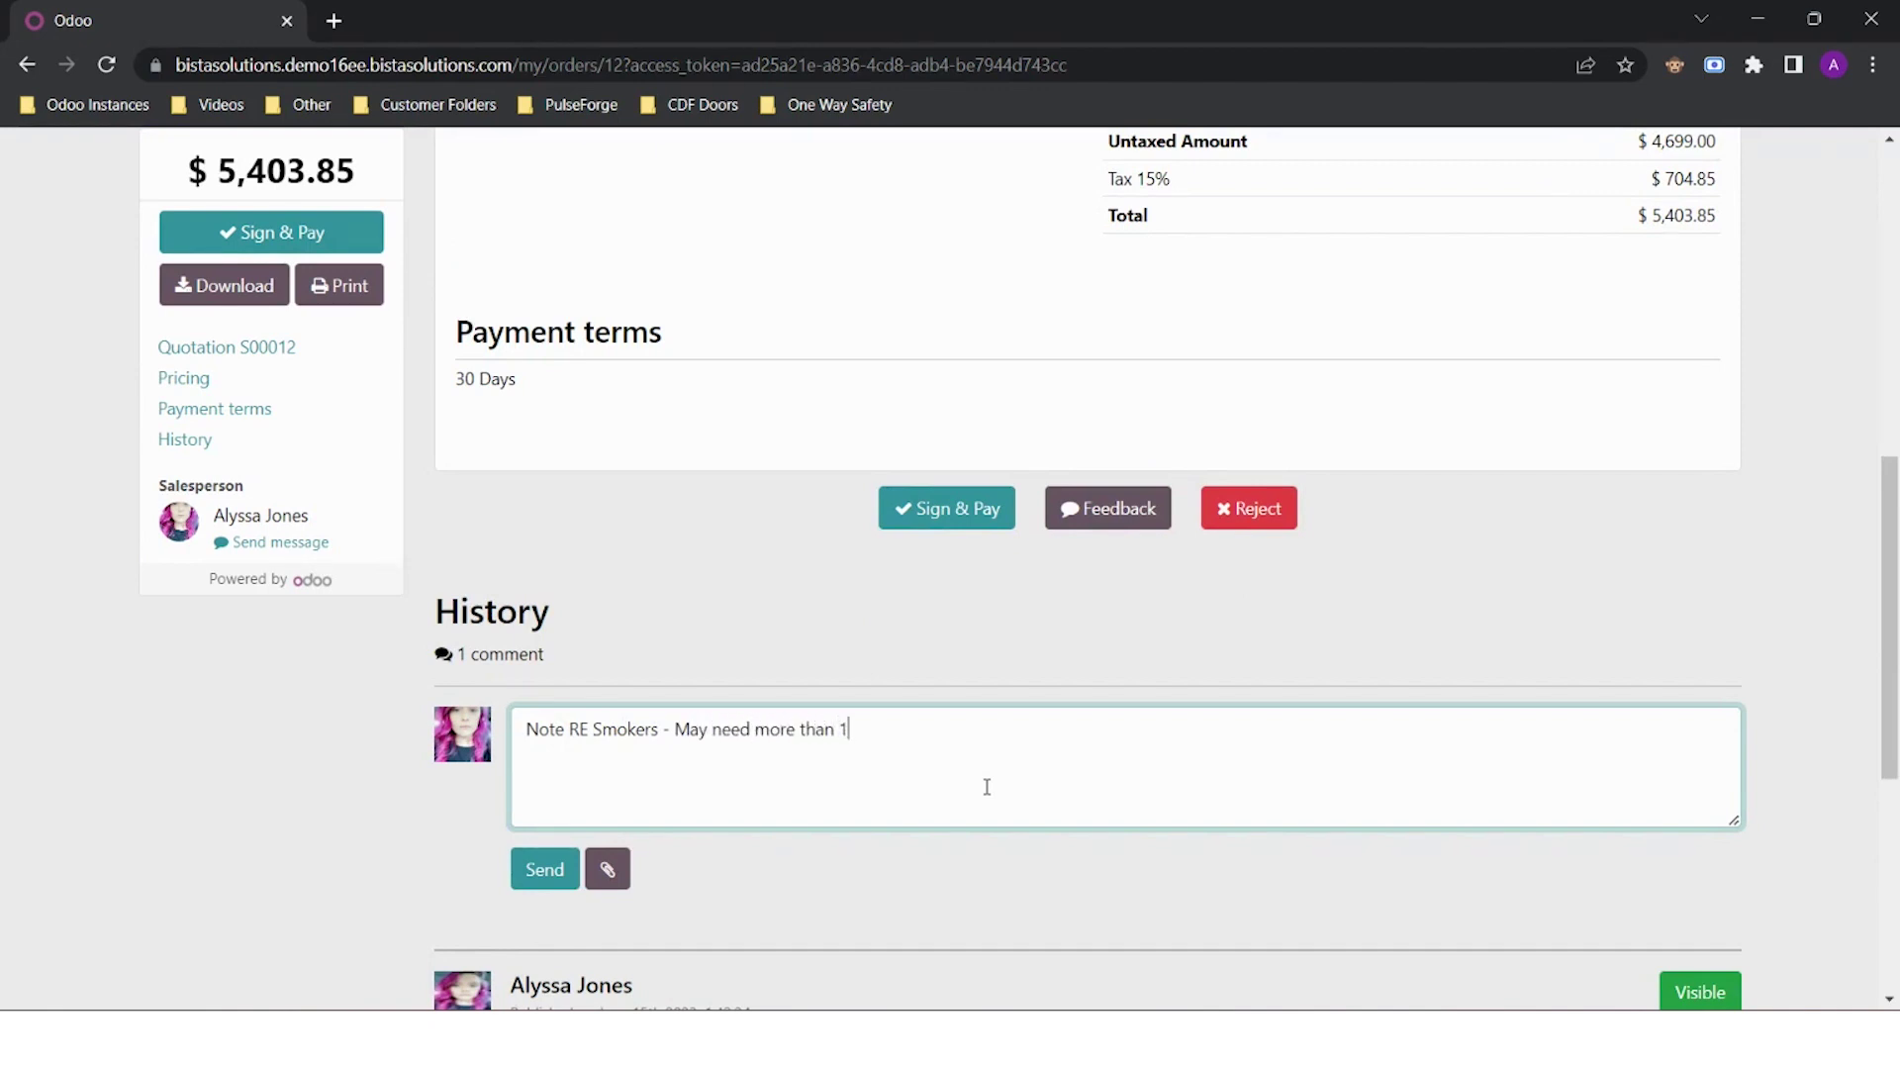
click(555, 869)
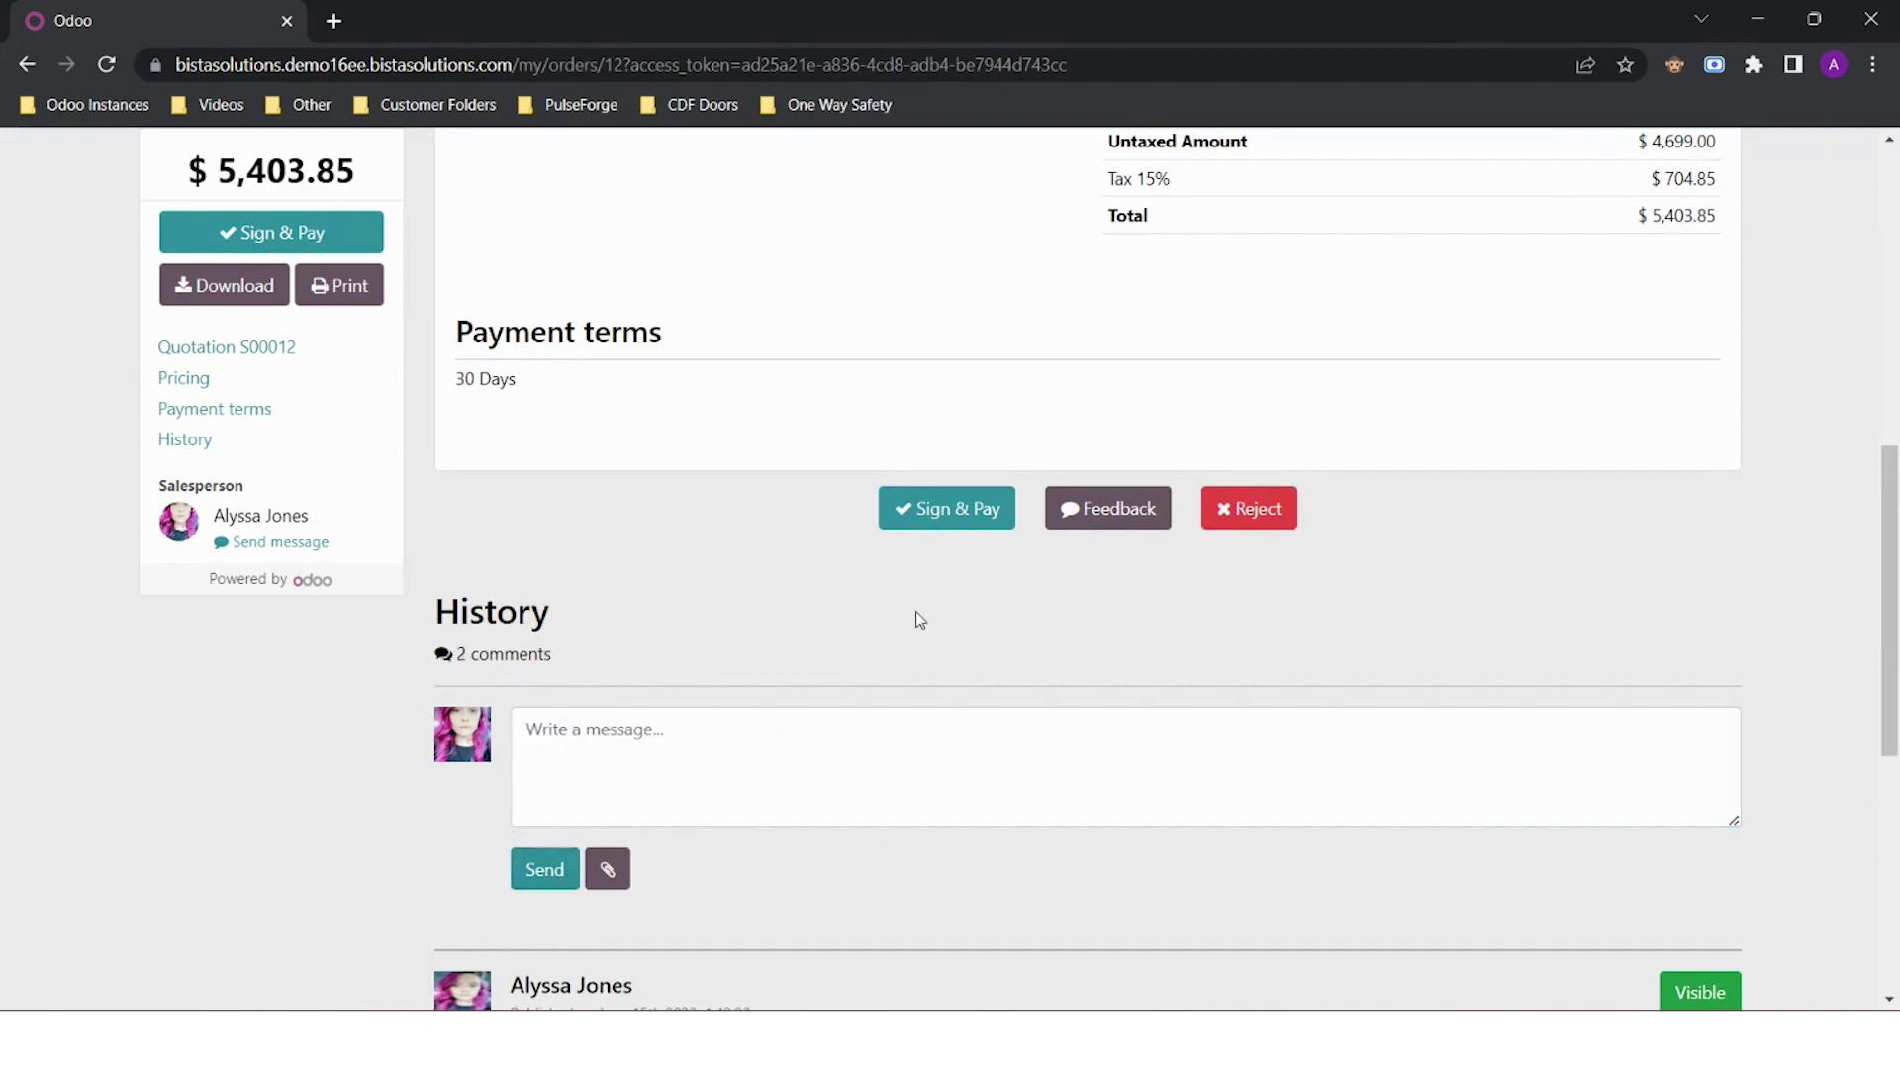
scroll(929, 606, up, 8)
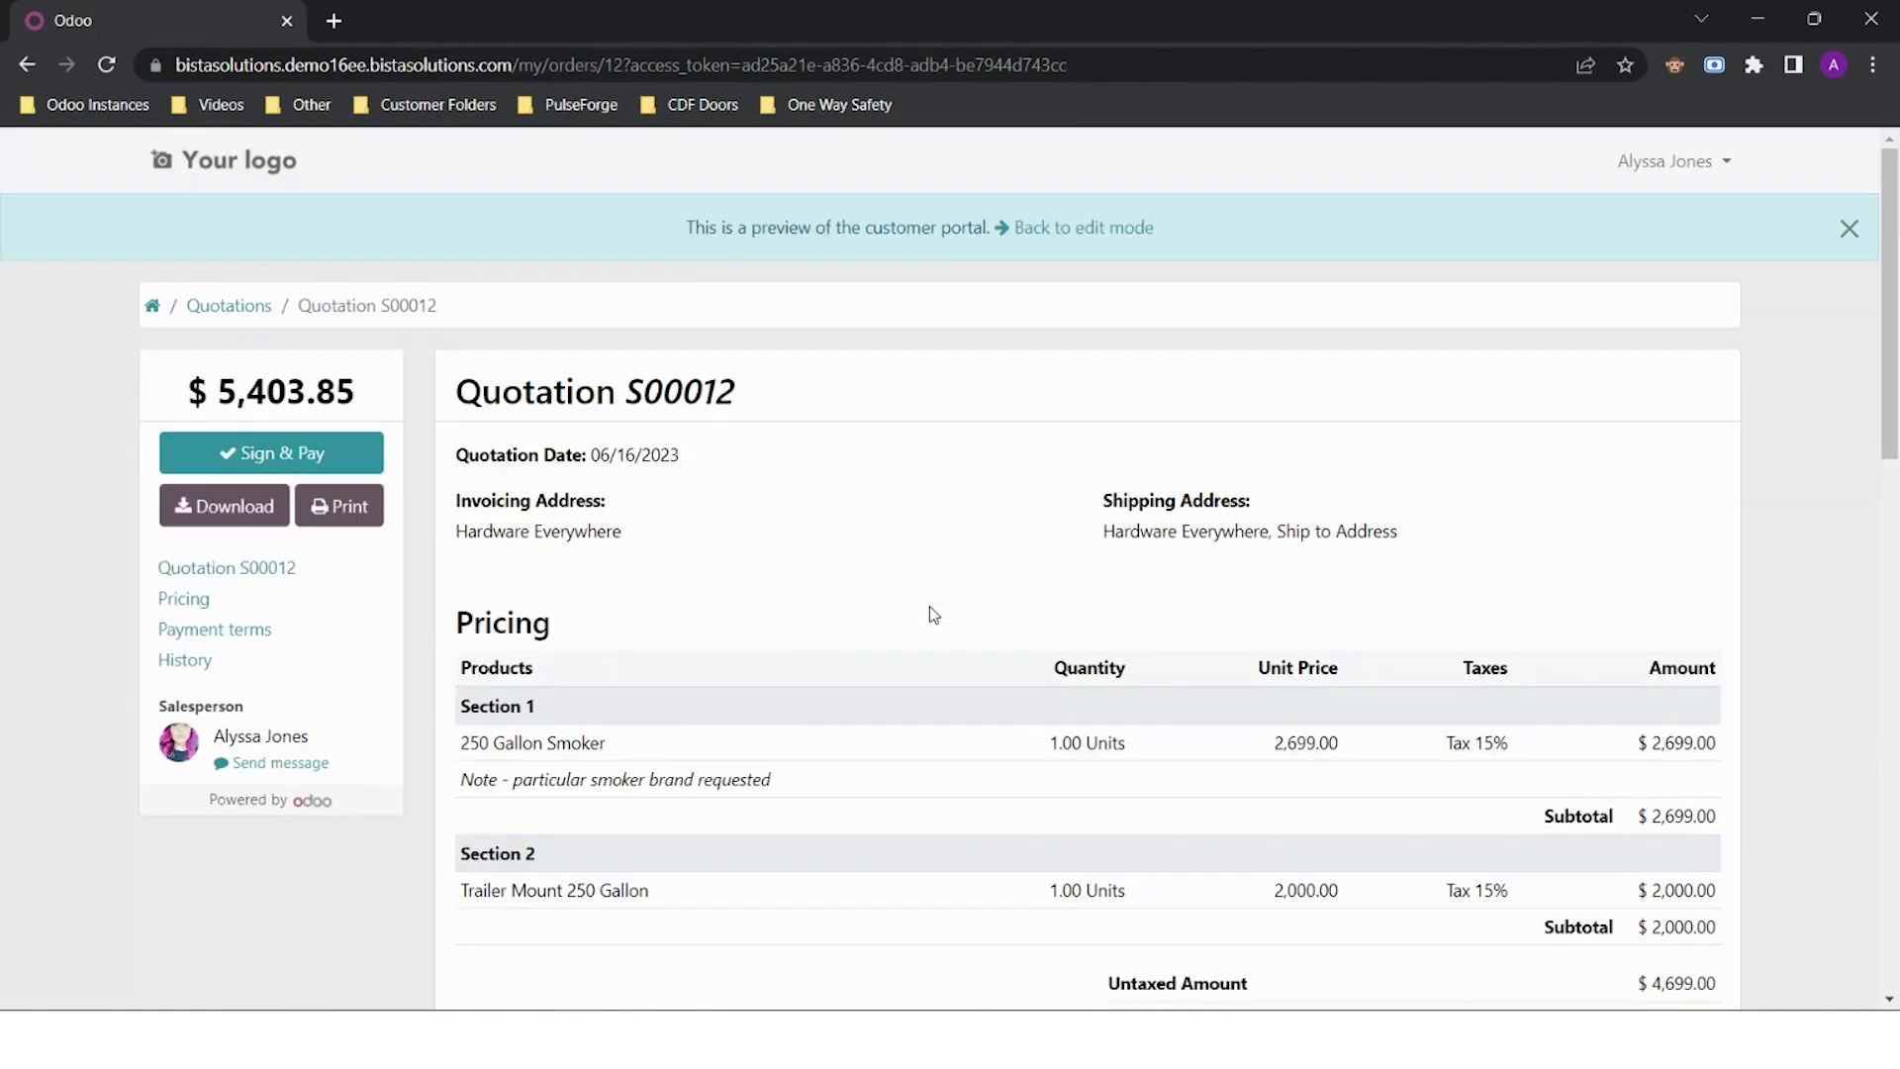
click(1081, 231)
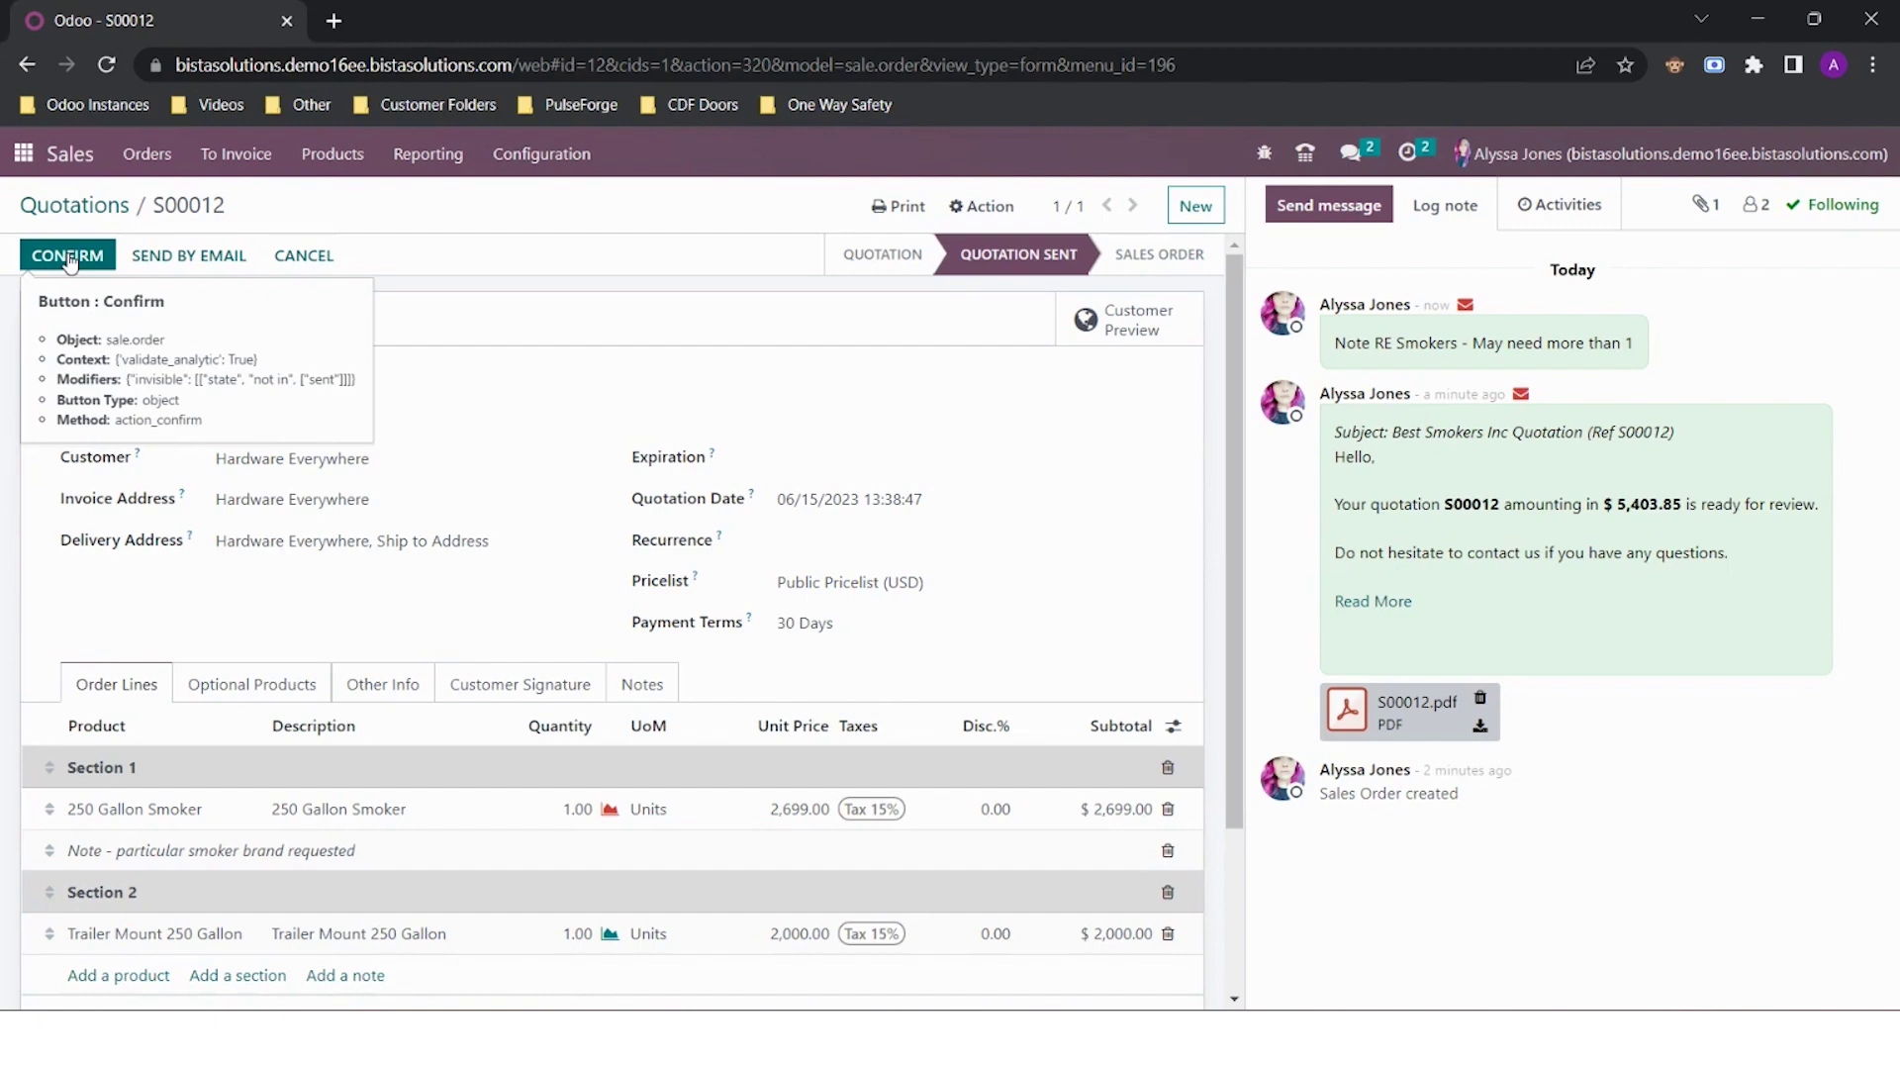
click(1106, 334)
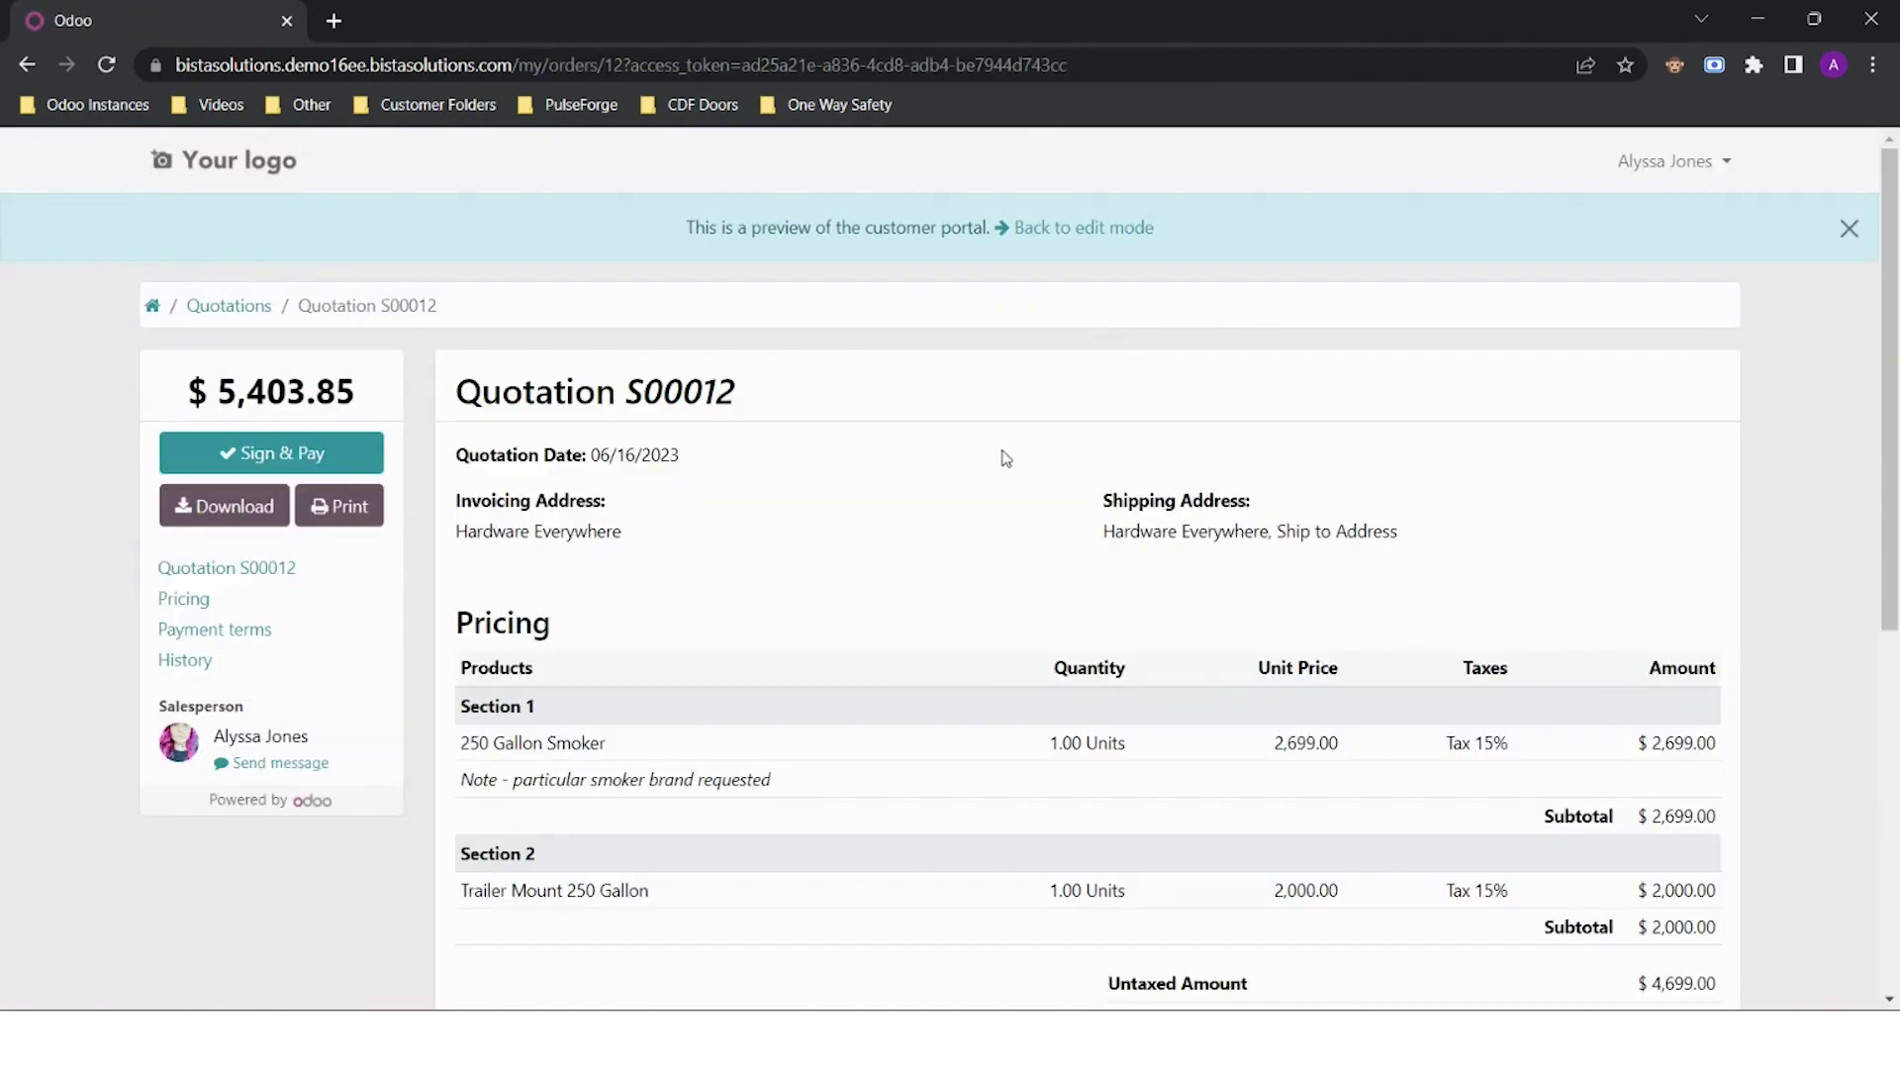
- Sign S00012 with a hand-drawn signature via Accept & Sign, then dismiss the payment dialog
scroll(958, 564, down, 1)
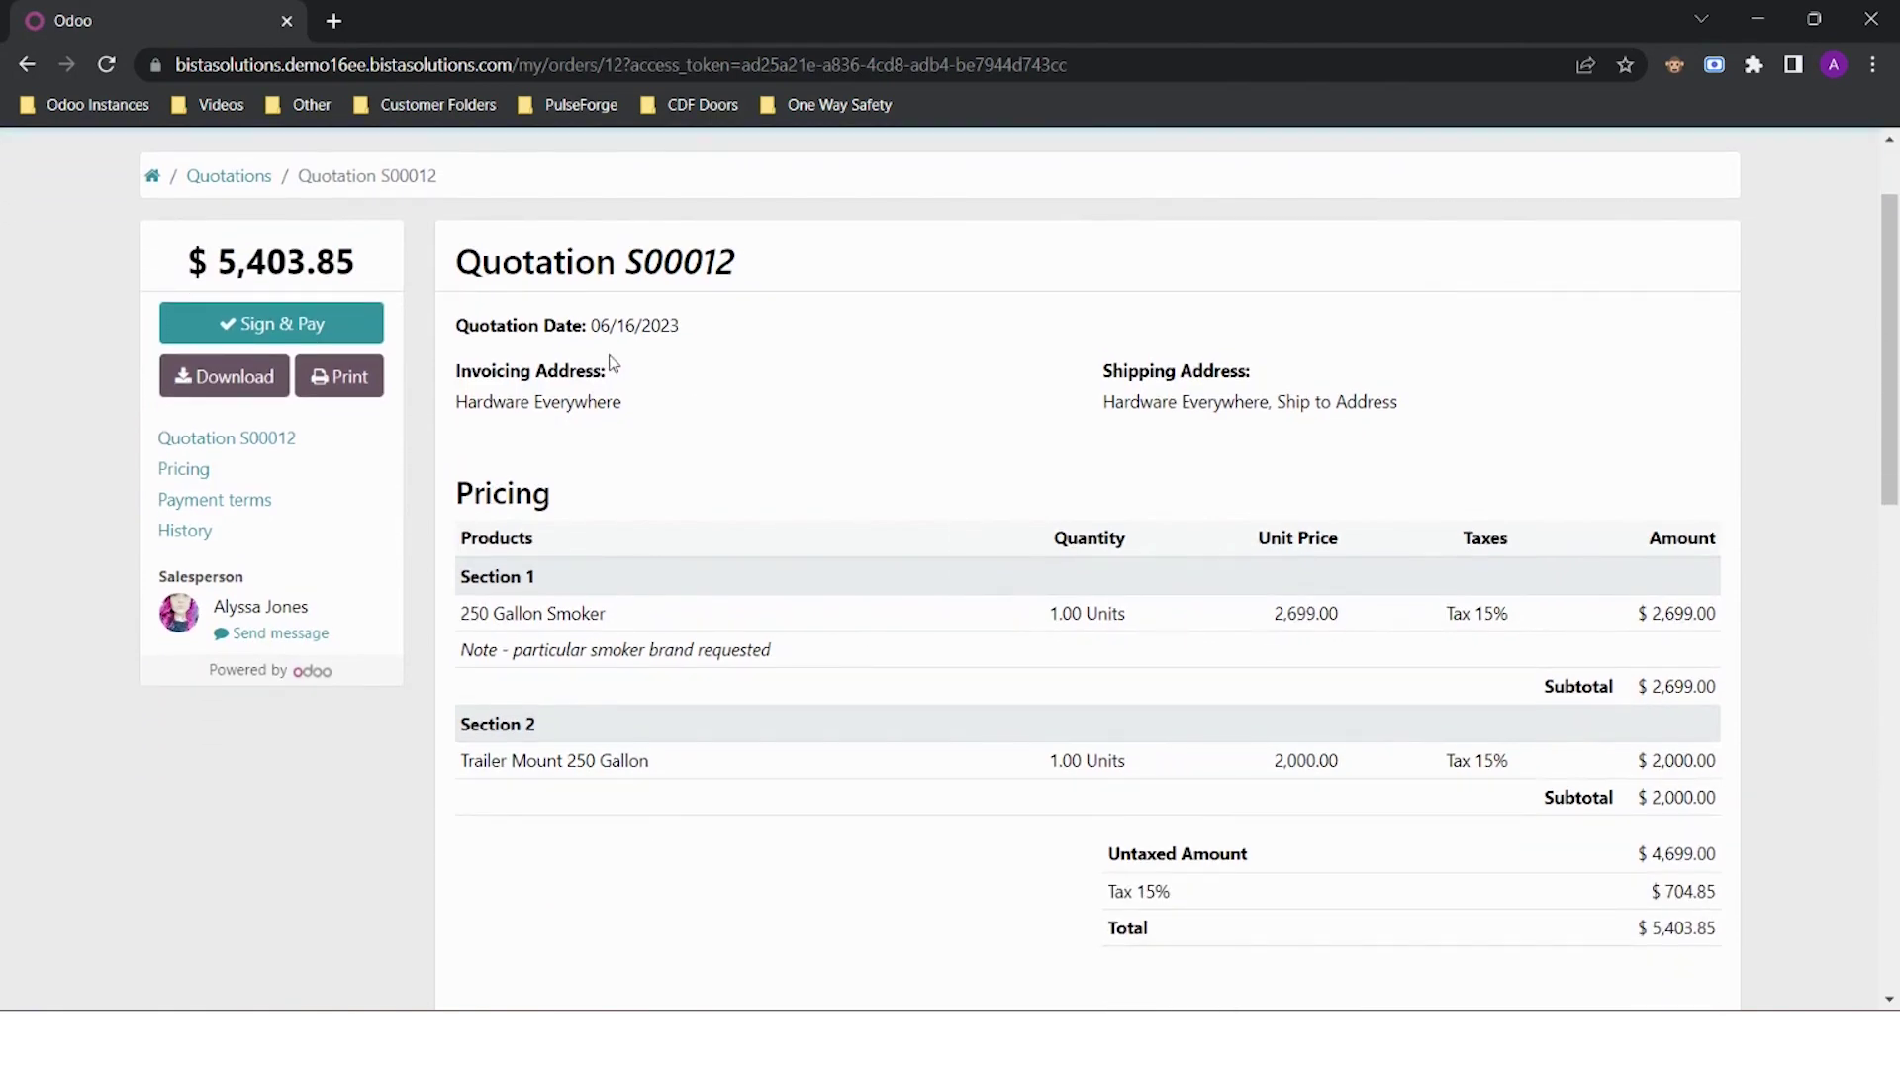
click(334, 326)
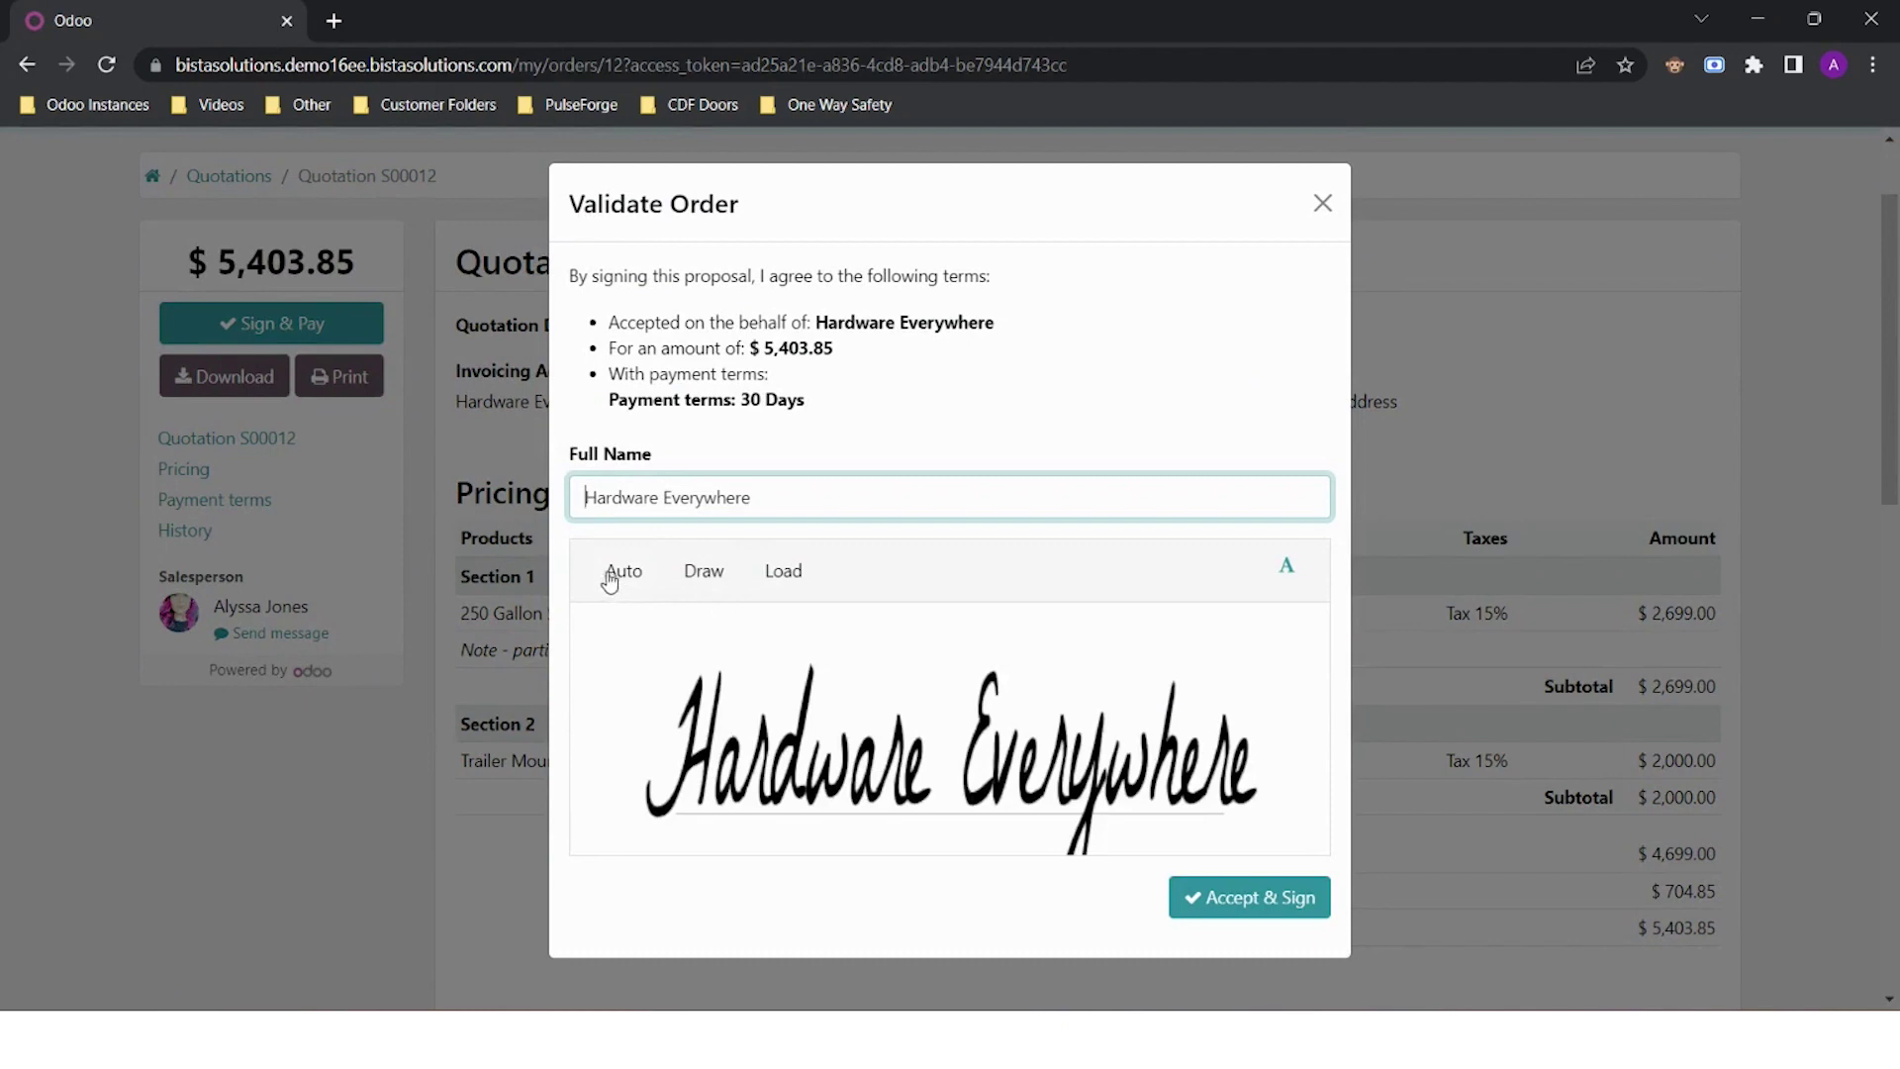
click(704, 574)
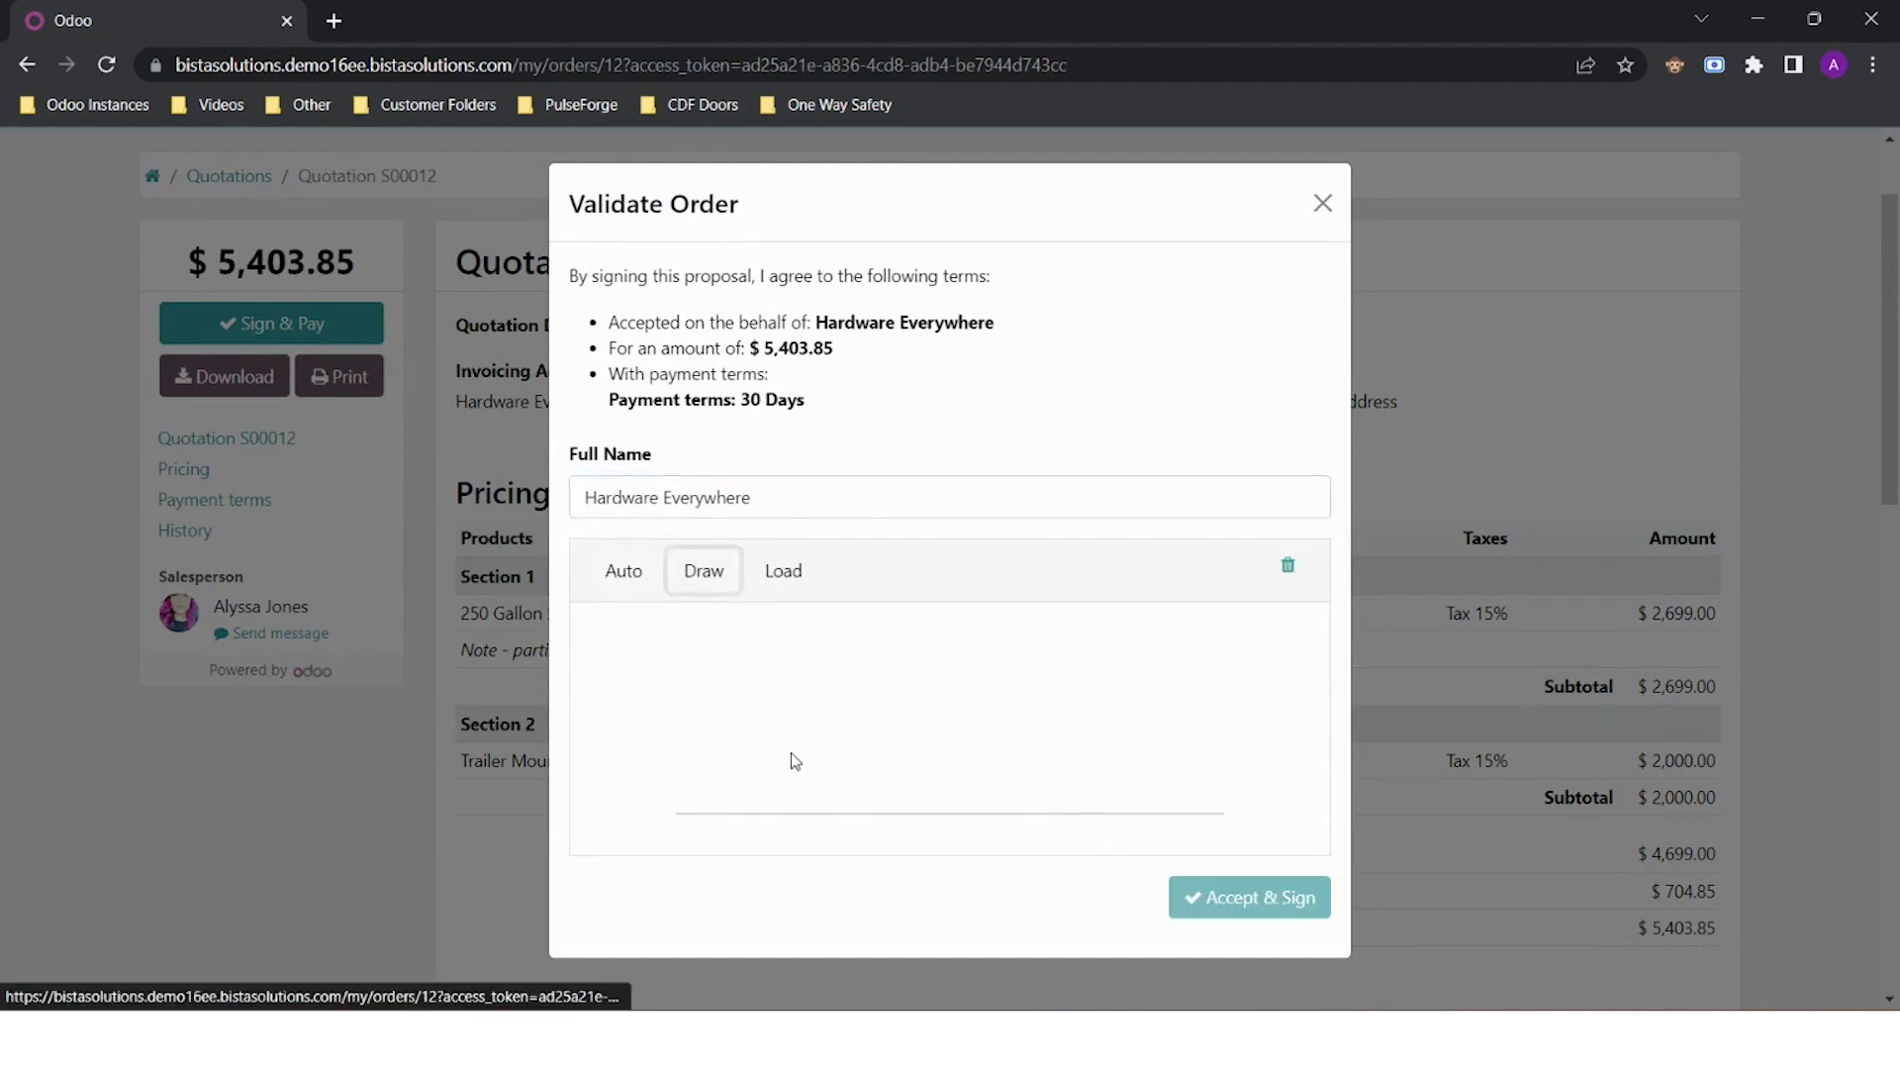
mouse_move(787, 742)
mouse_down()
mouse_move(848, 671)
mouse_move(788, 778)
mouse_move(921, 828)
mouse_move(867, 792)
mouse_up()
click(1215, 897)
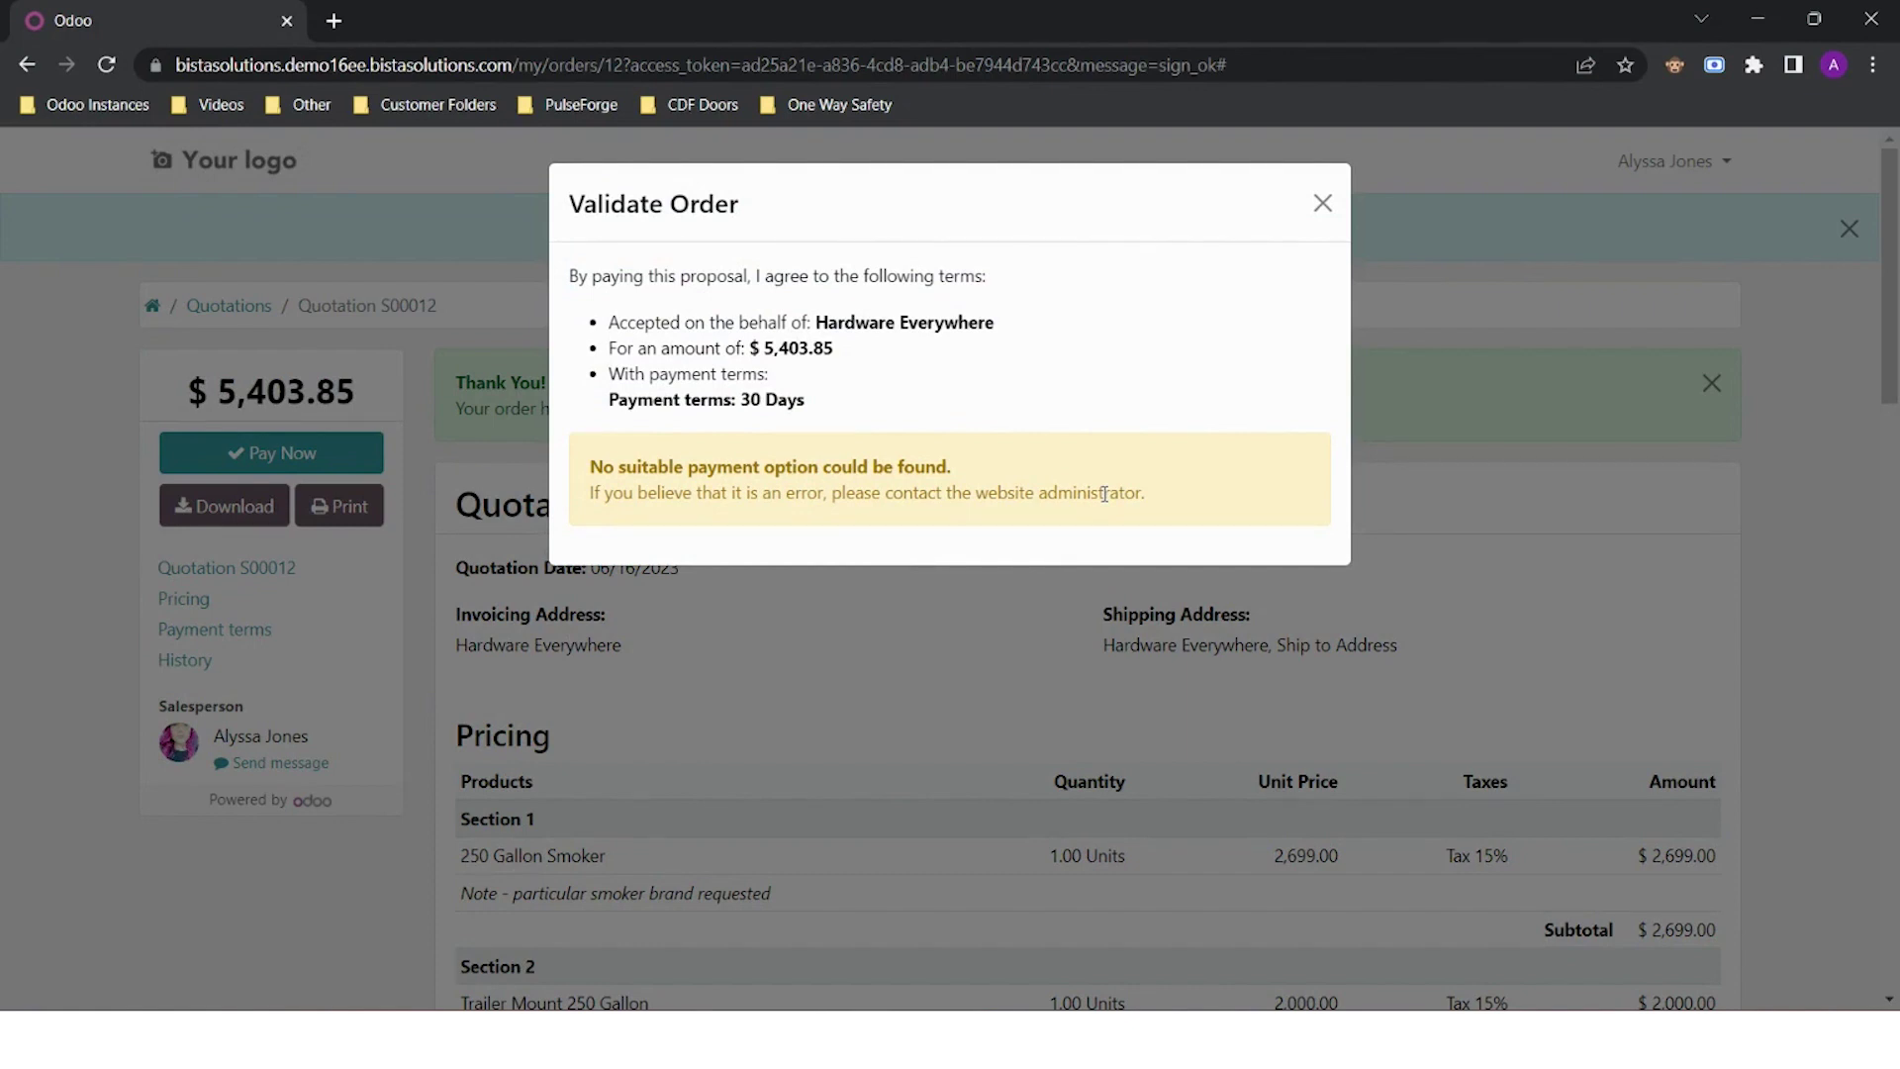
click(1323, 203)
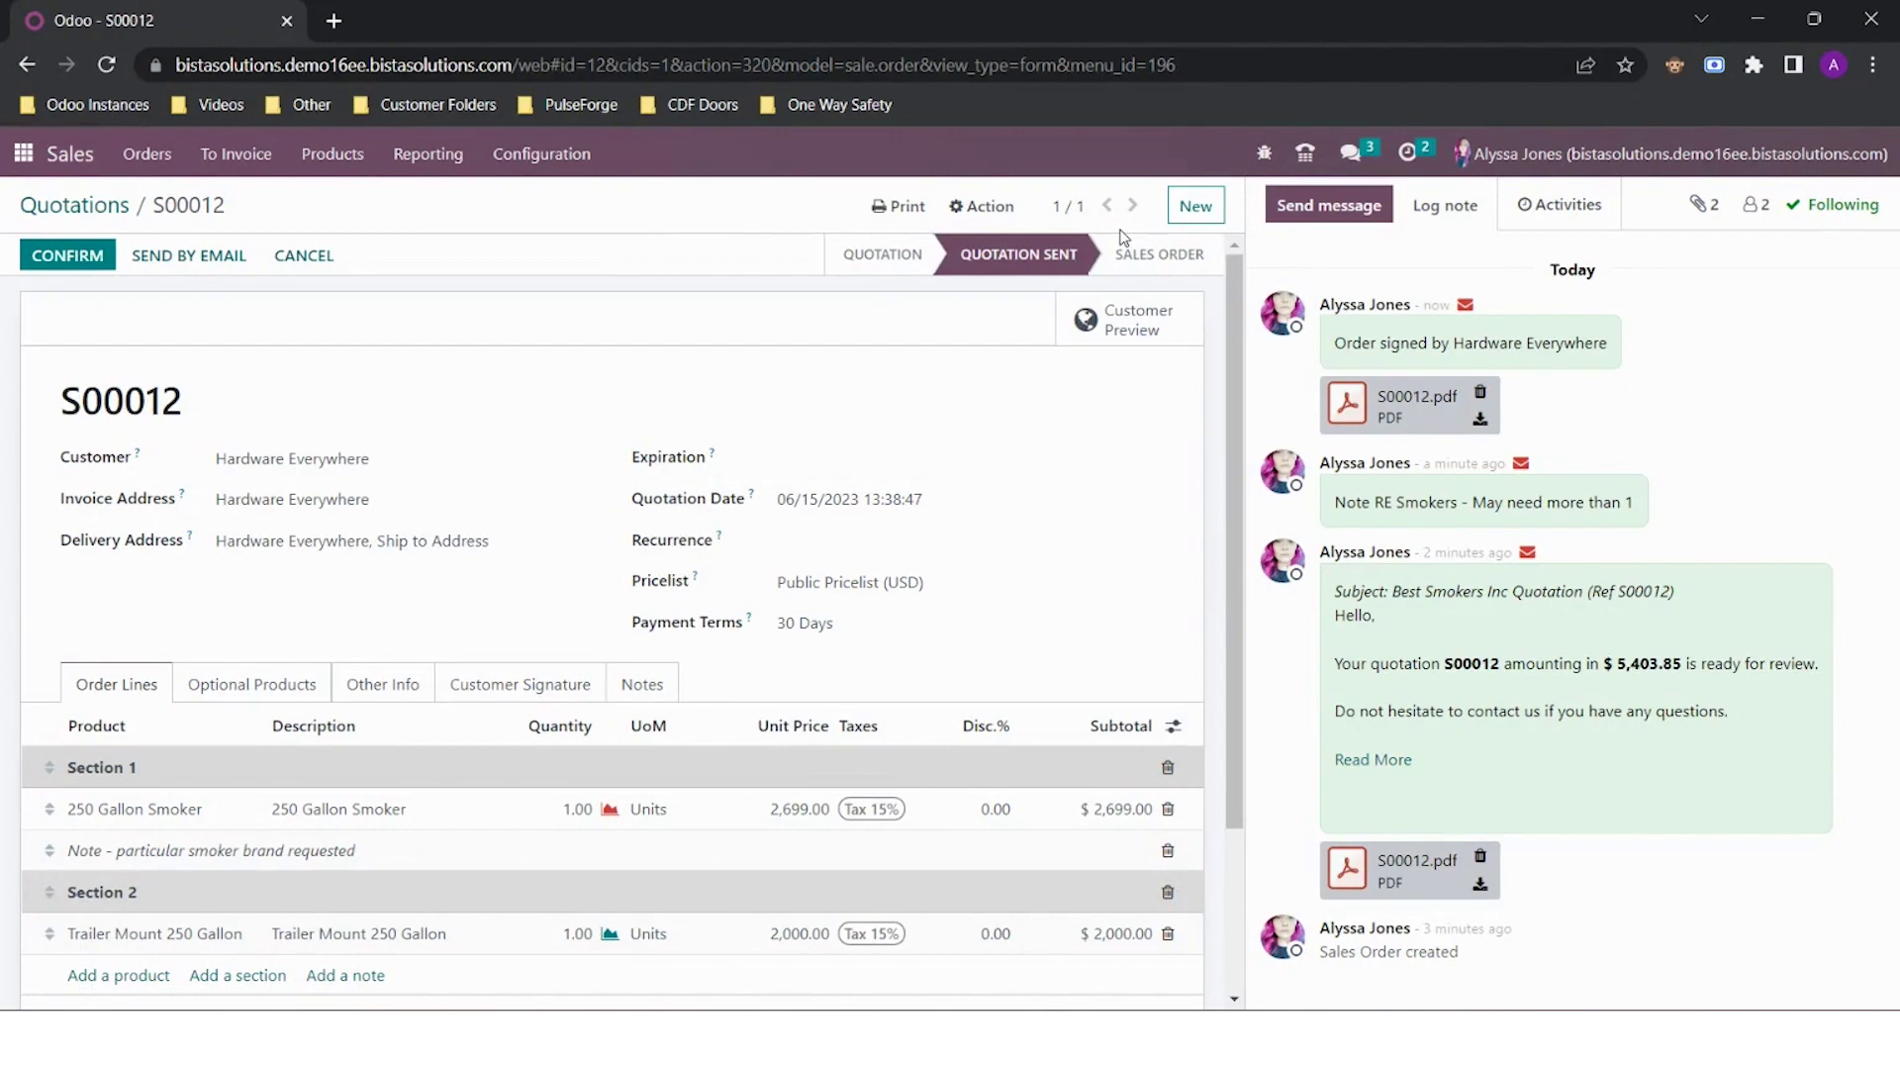
- Confirm S00012 as a sales order and create its regular invoice
click(87, 256)
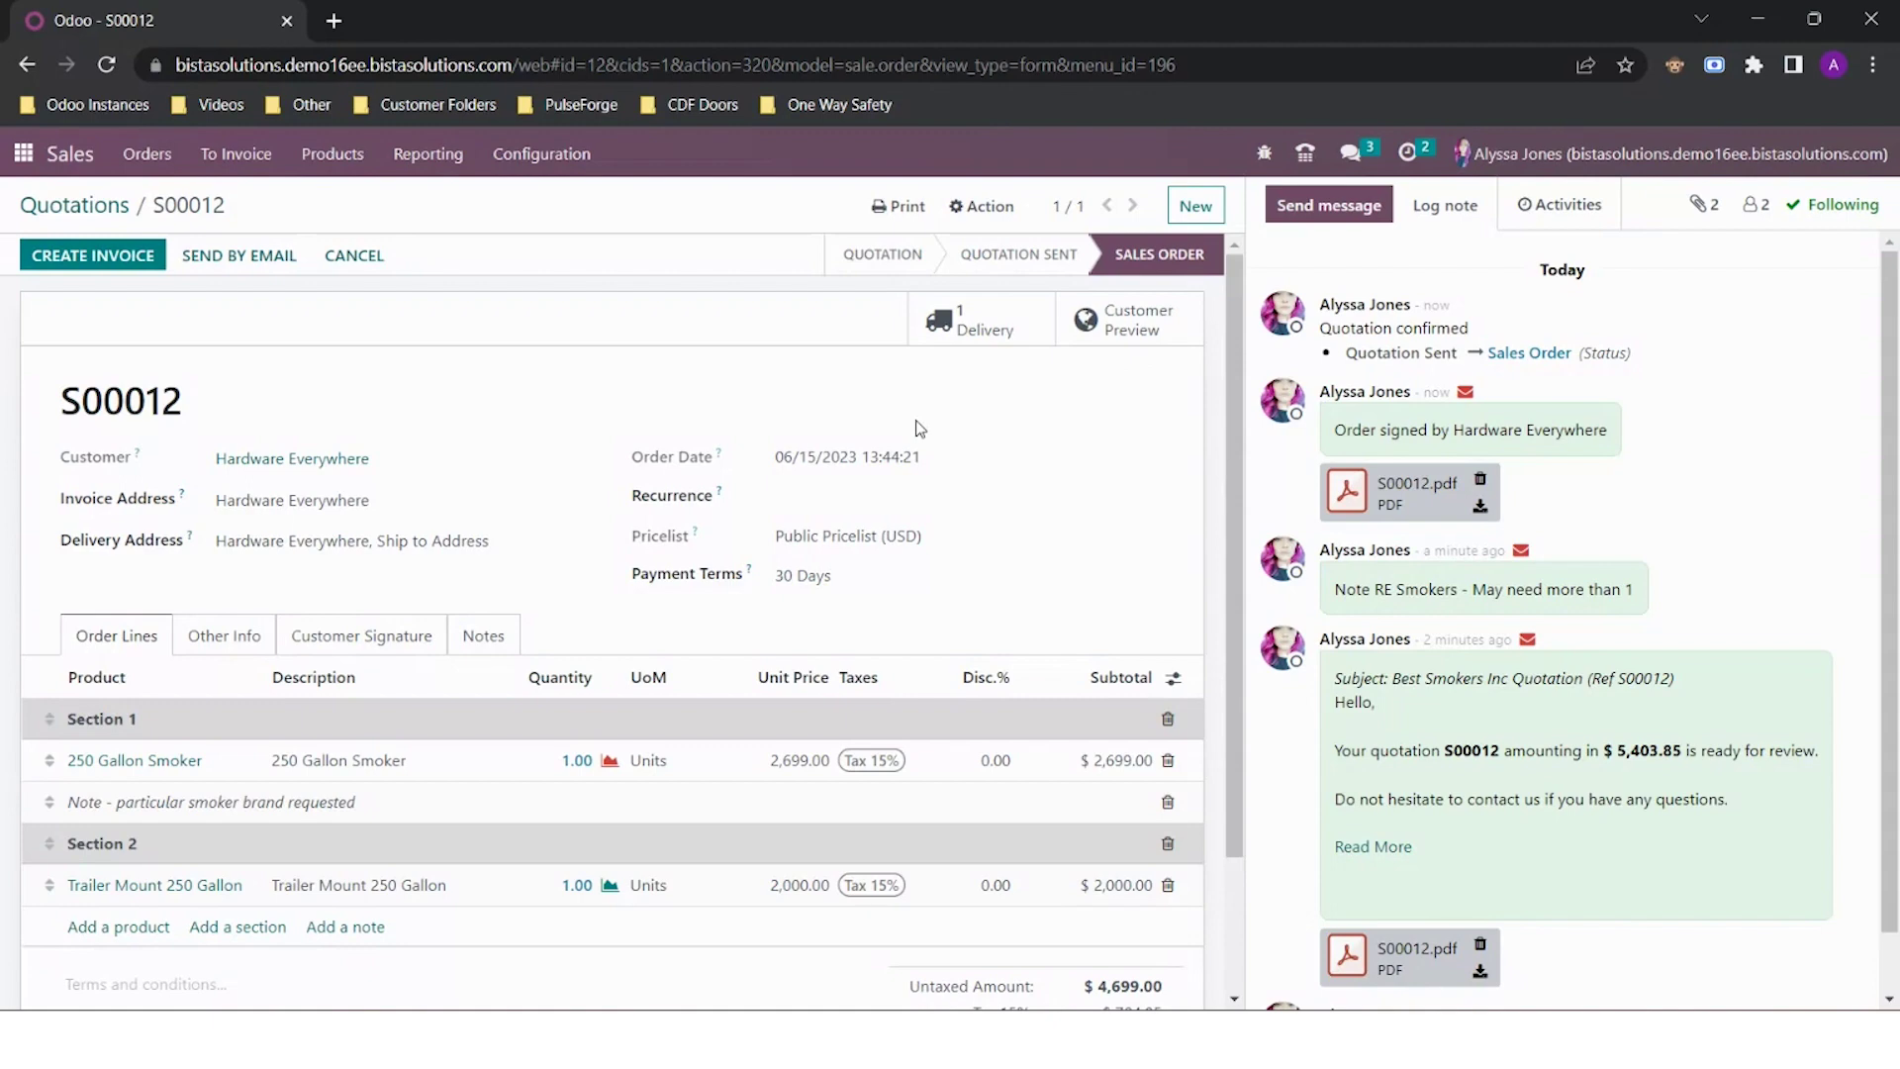
click(102, 255)
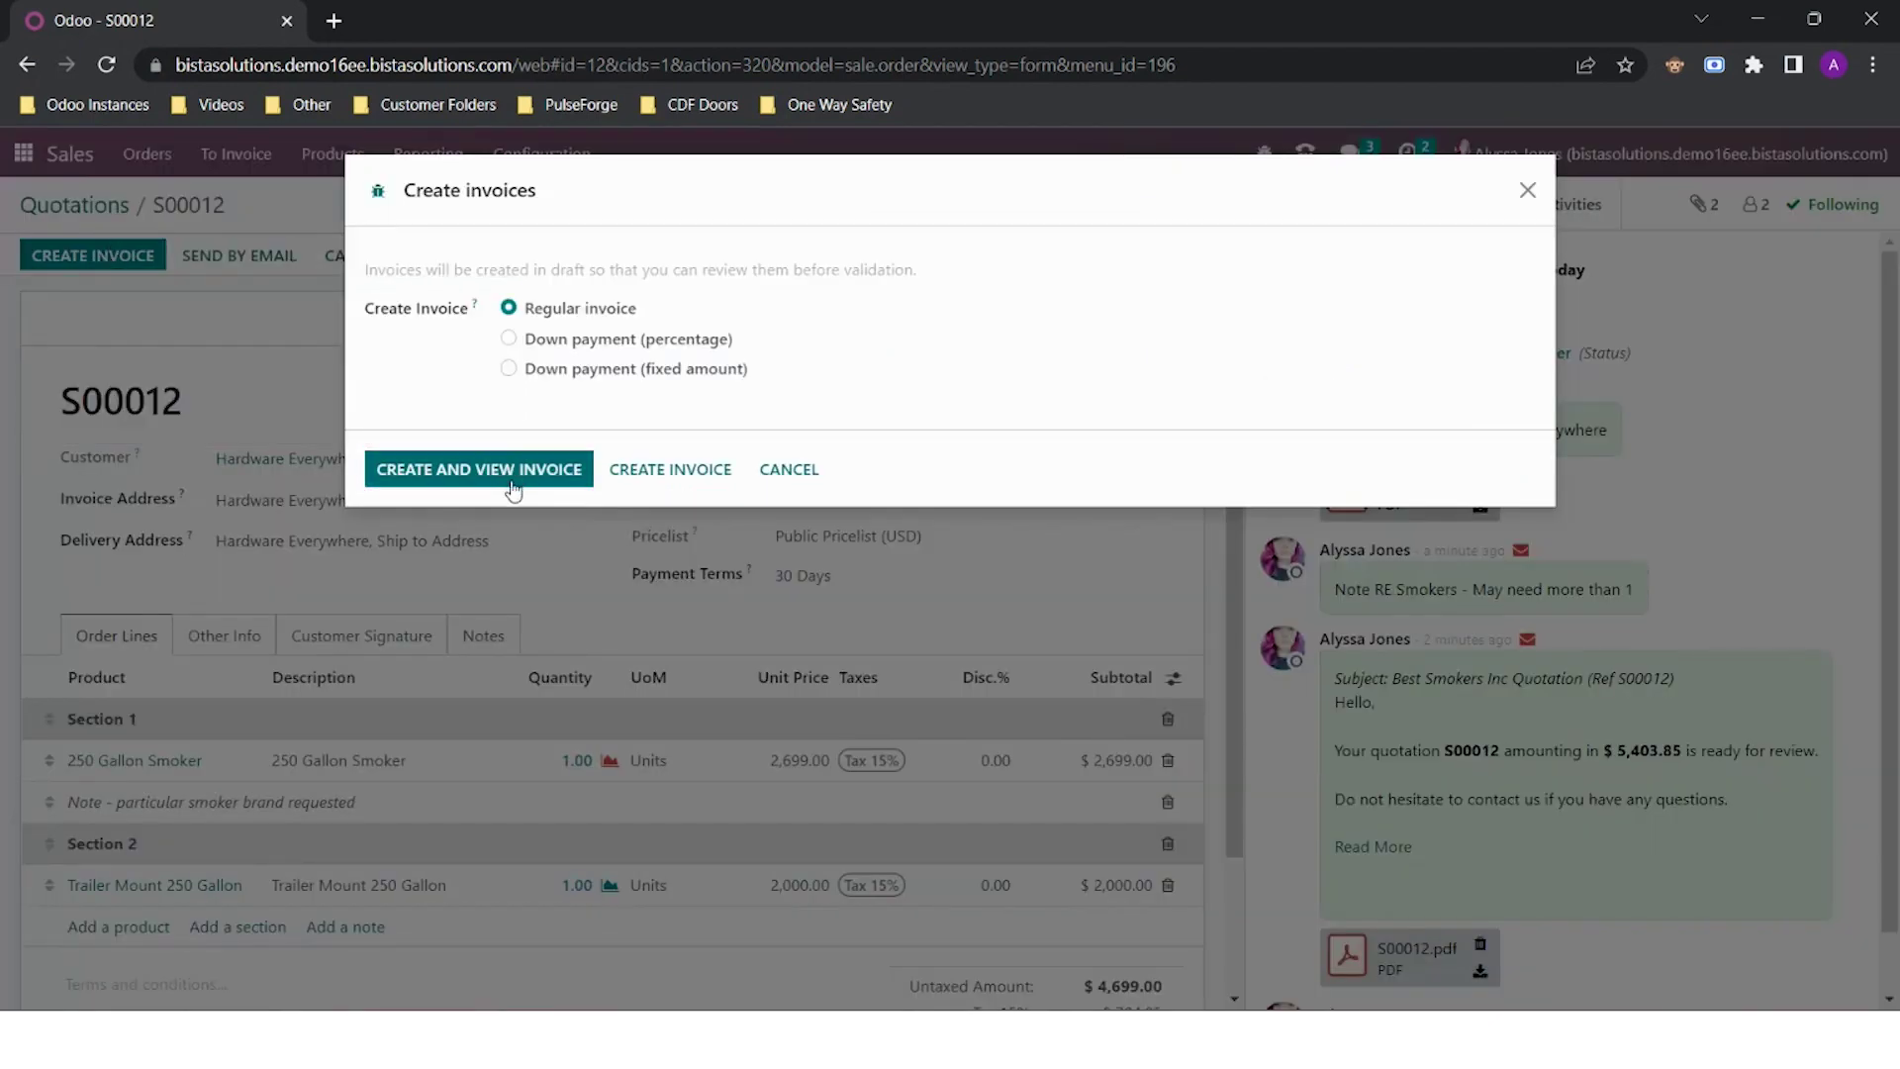
click(508, 485)
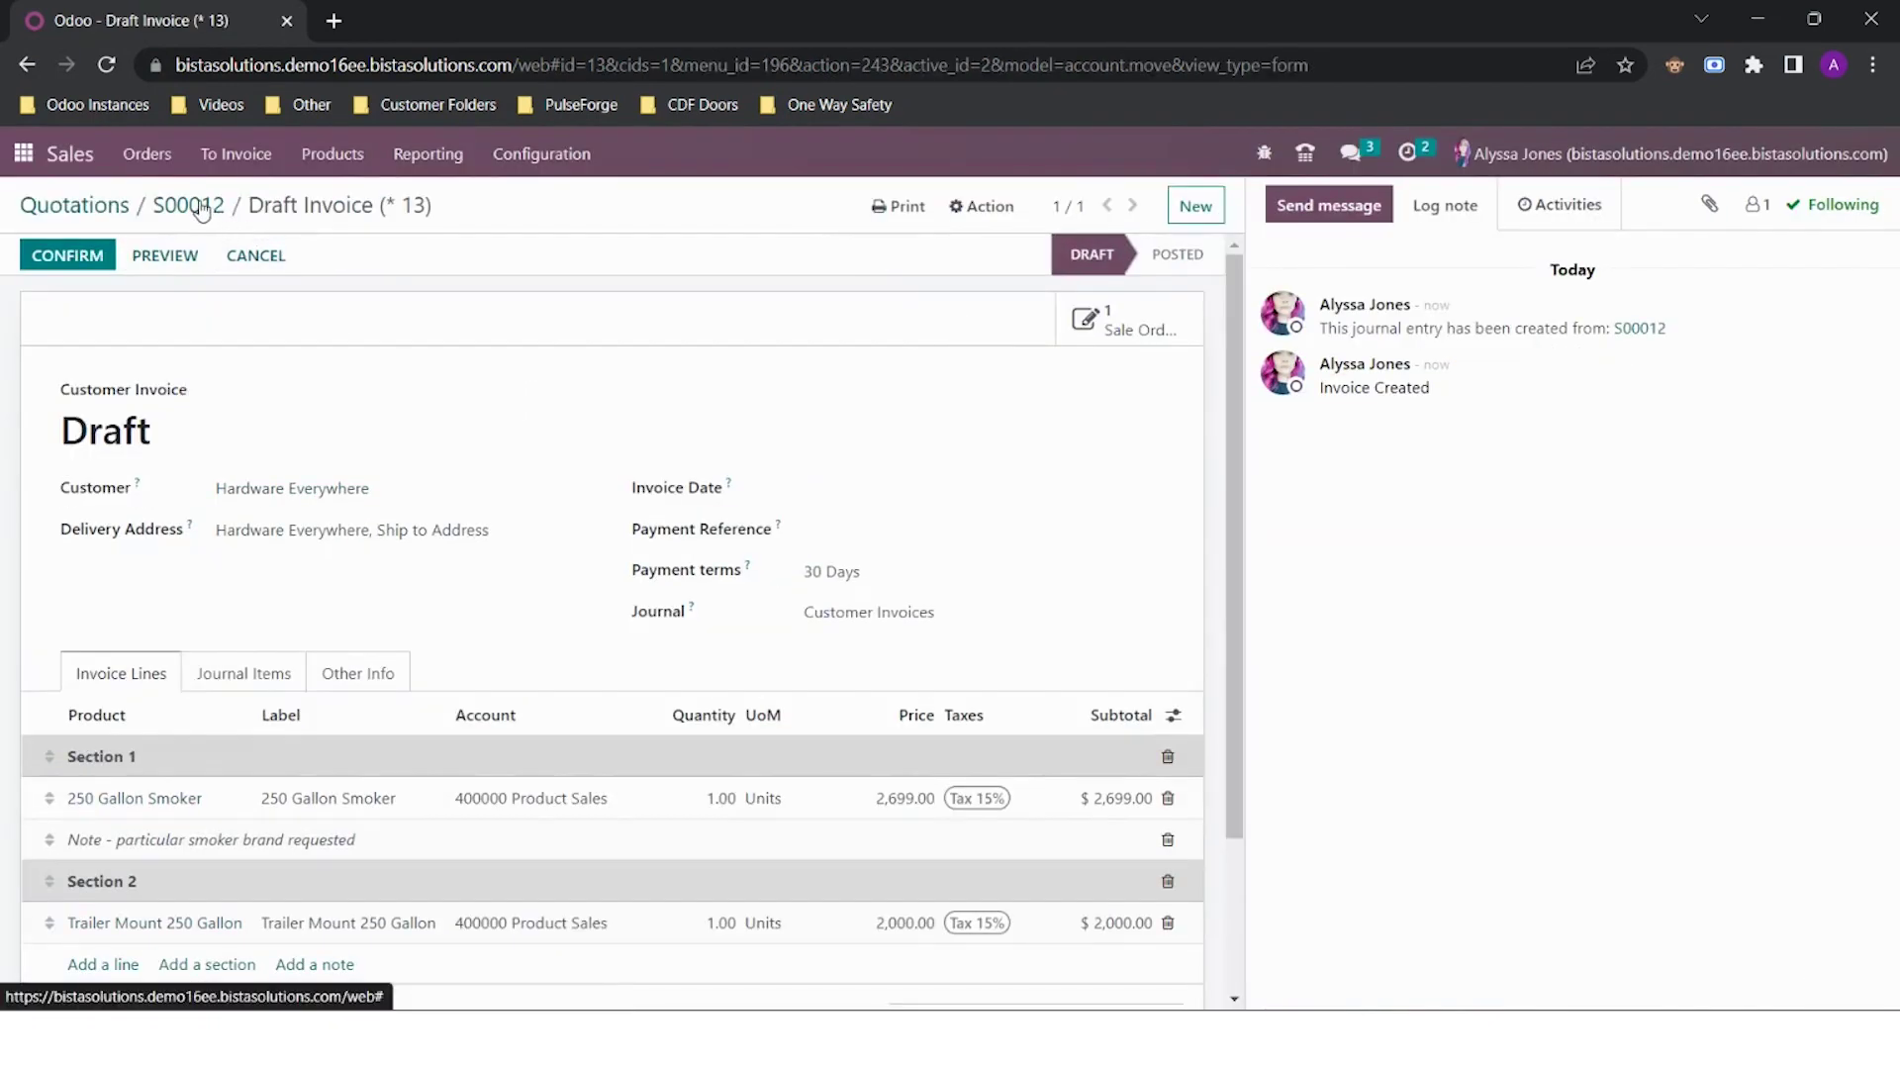
- Return from the draft invoice to sales order S00012 and open the Sales Analysis report
click(201, 210)
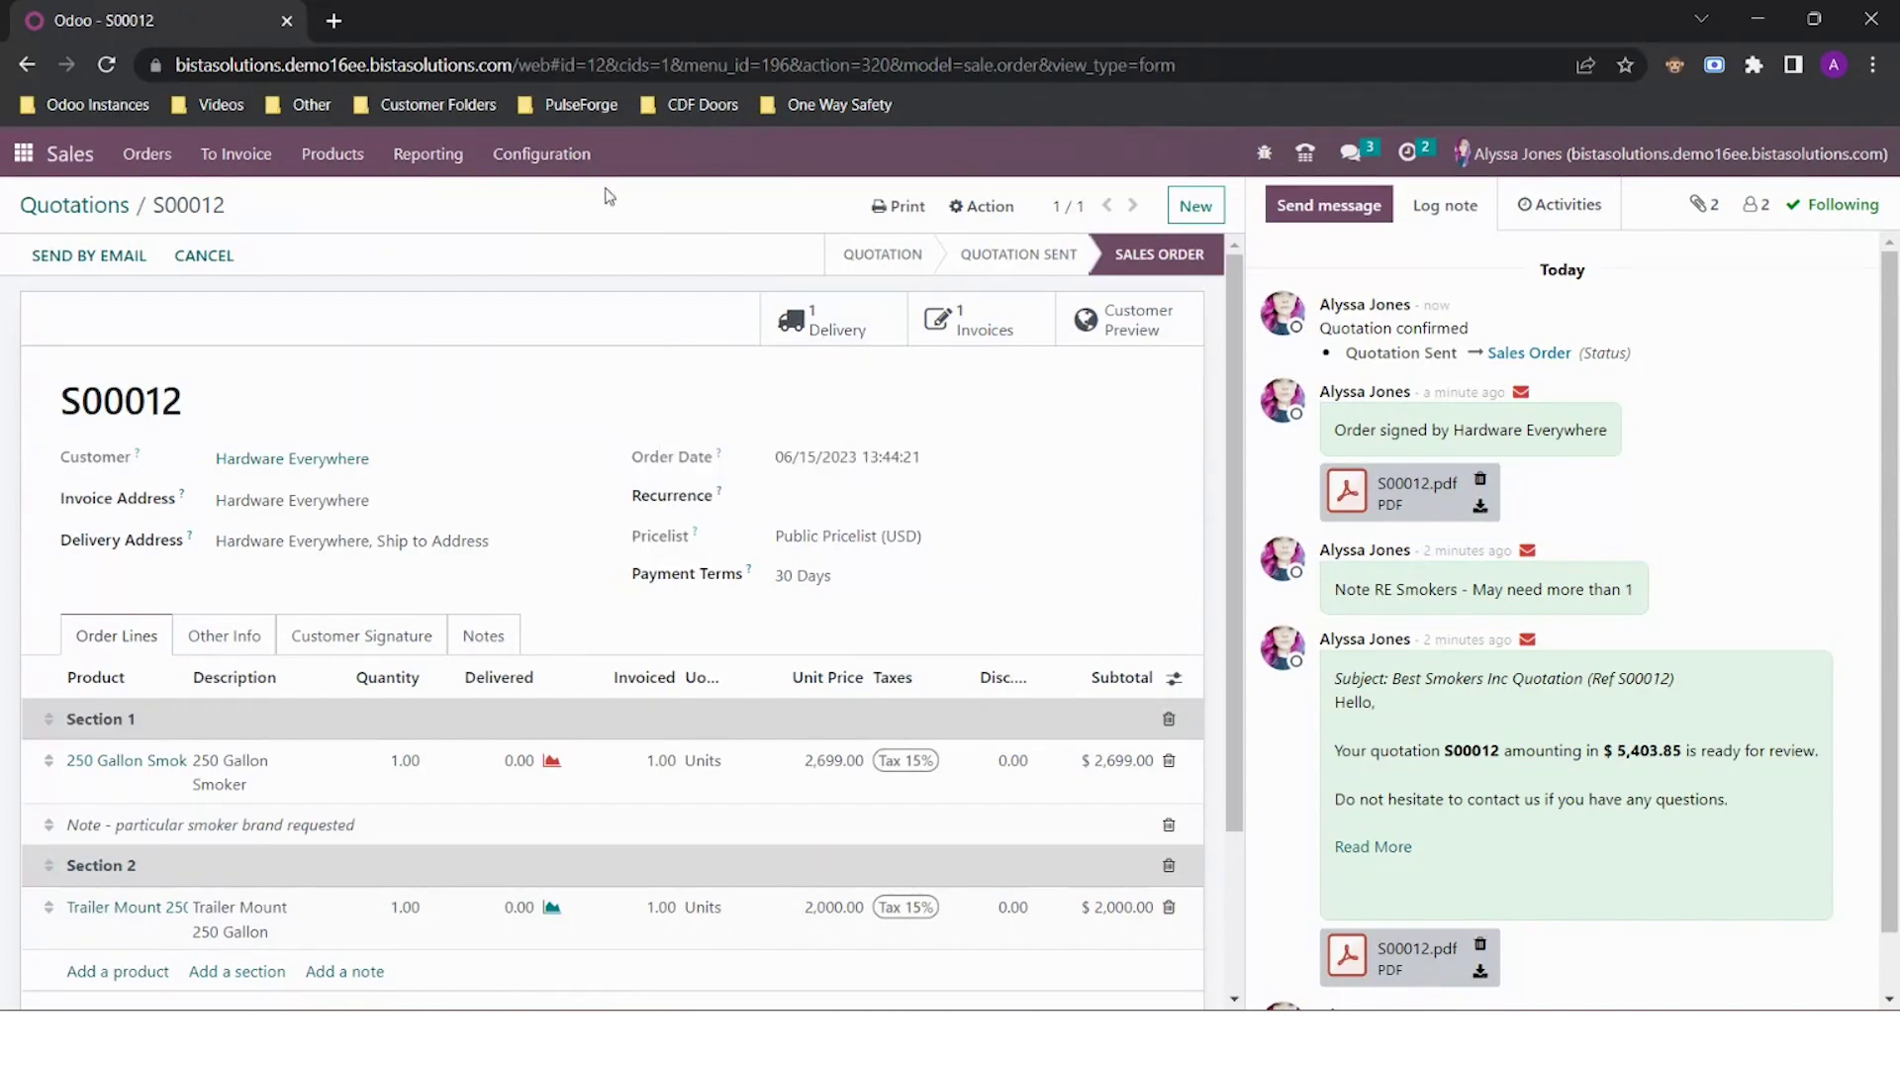
click(434, 165)
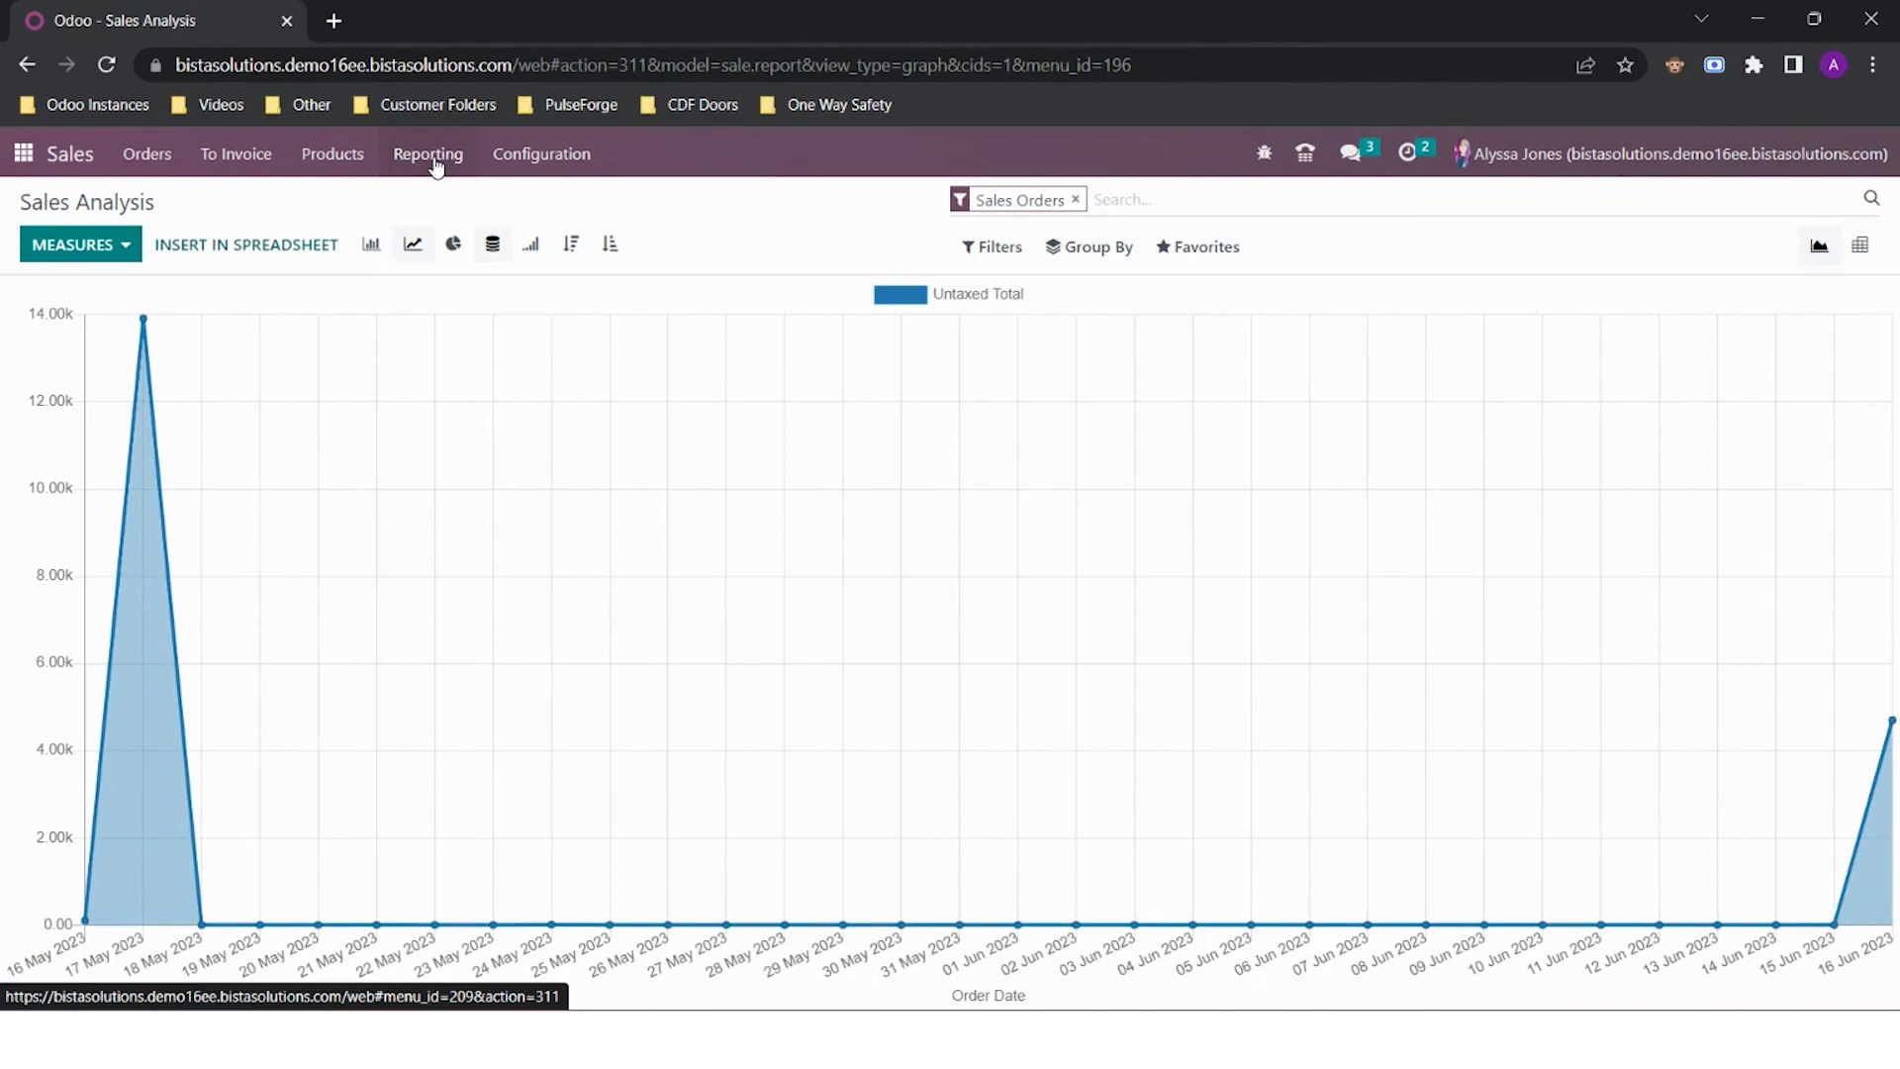
- Regroup the Sales Analysis pivot's Total row by Product, then return to the Quotations list
click(1860, 245)
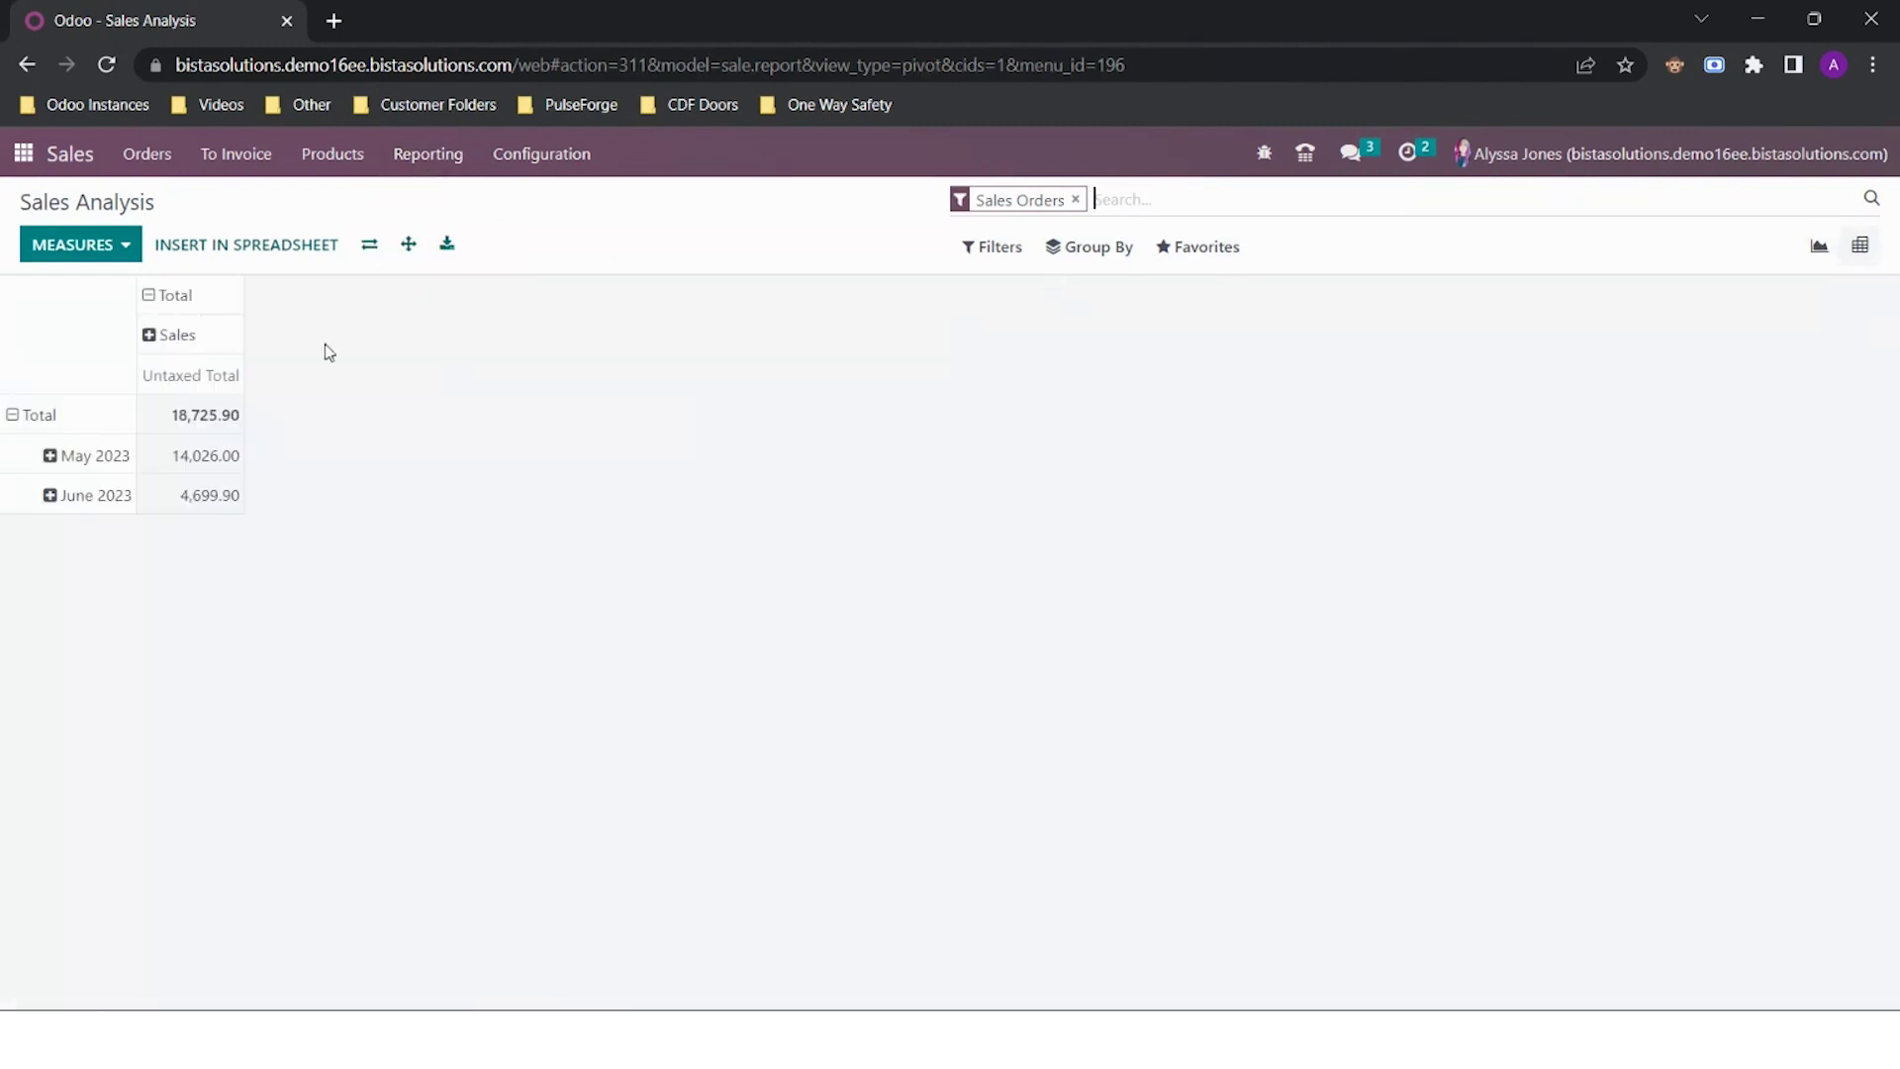
click(39, 414)
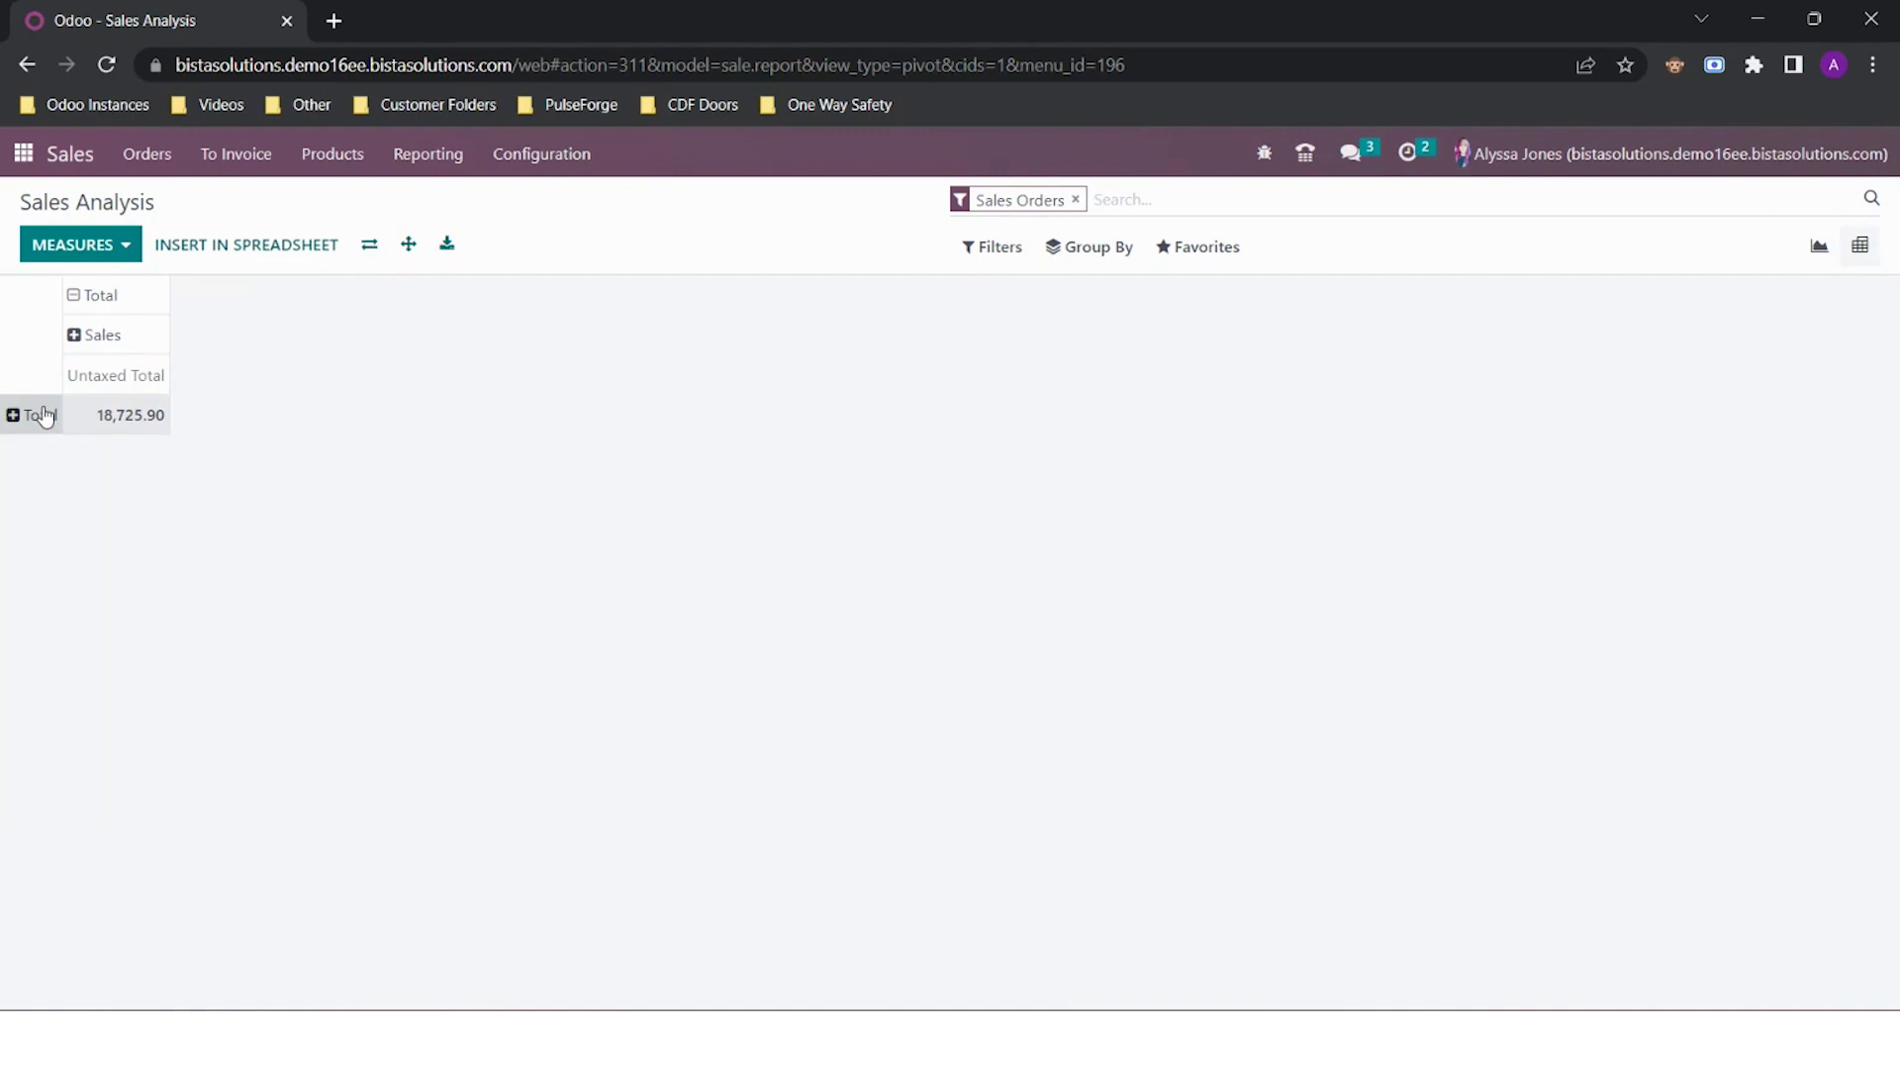
click(40, 414)
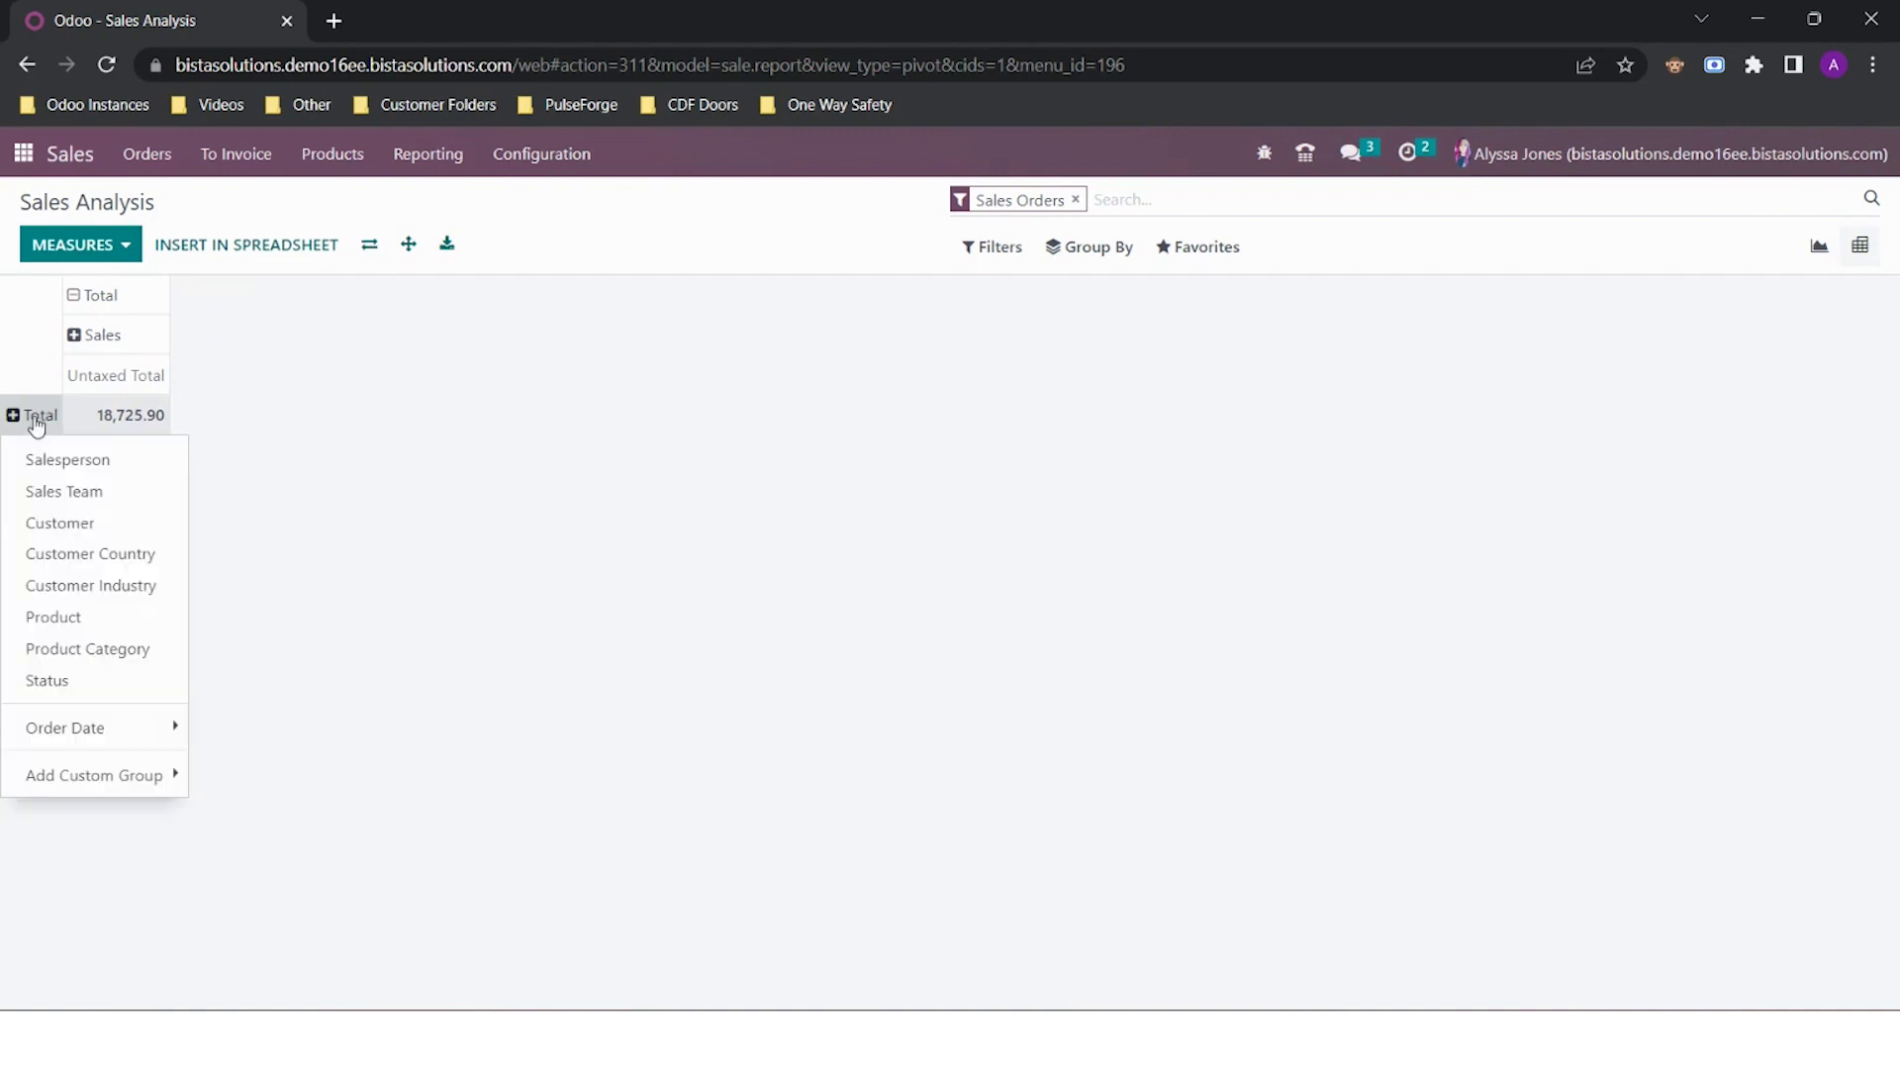
click(96, 618)
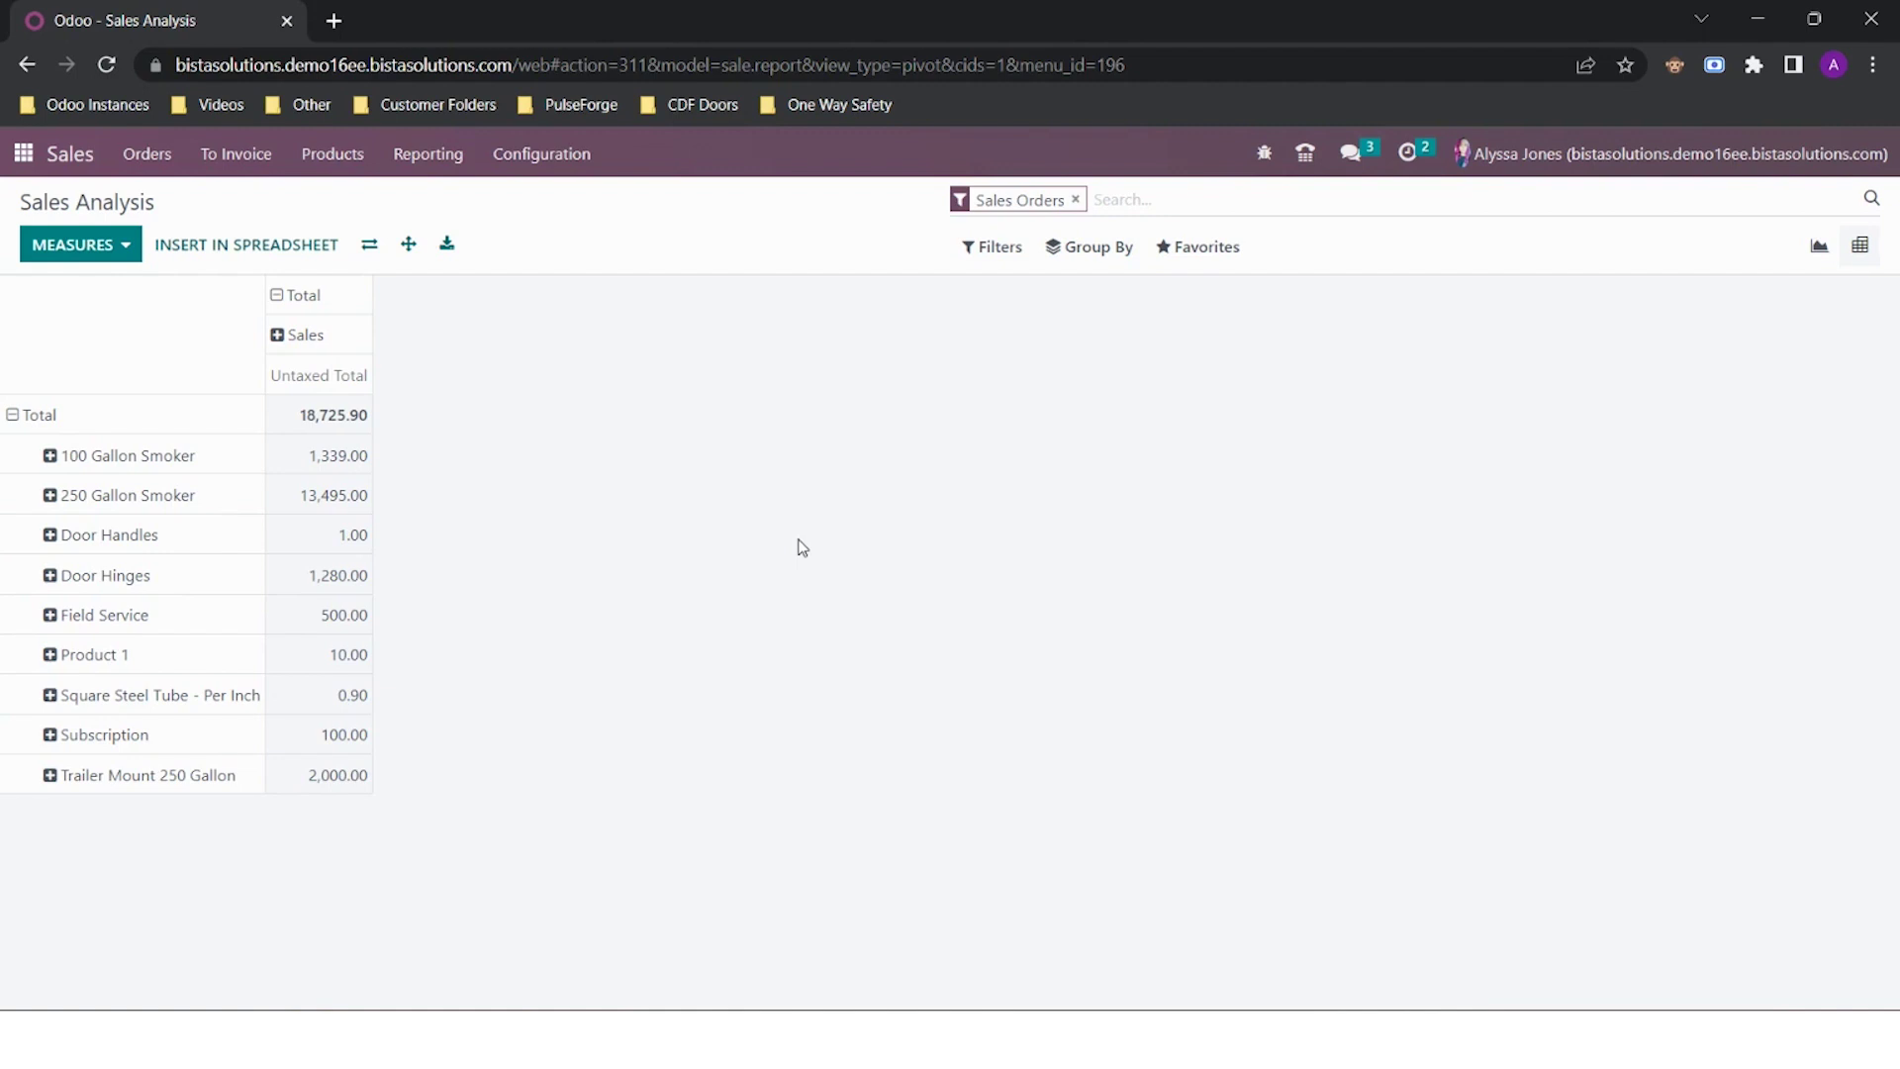
click(79, 156)
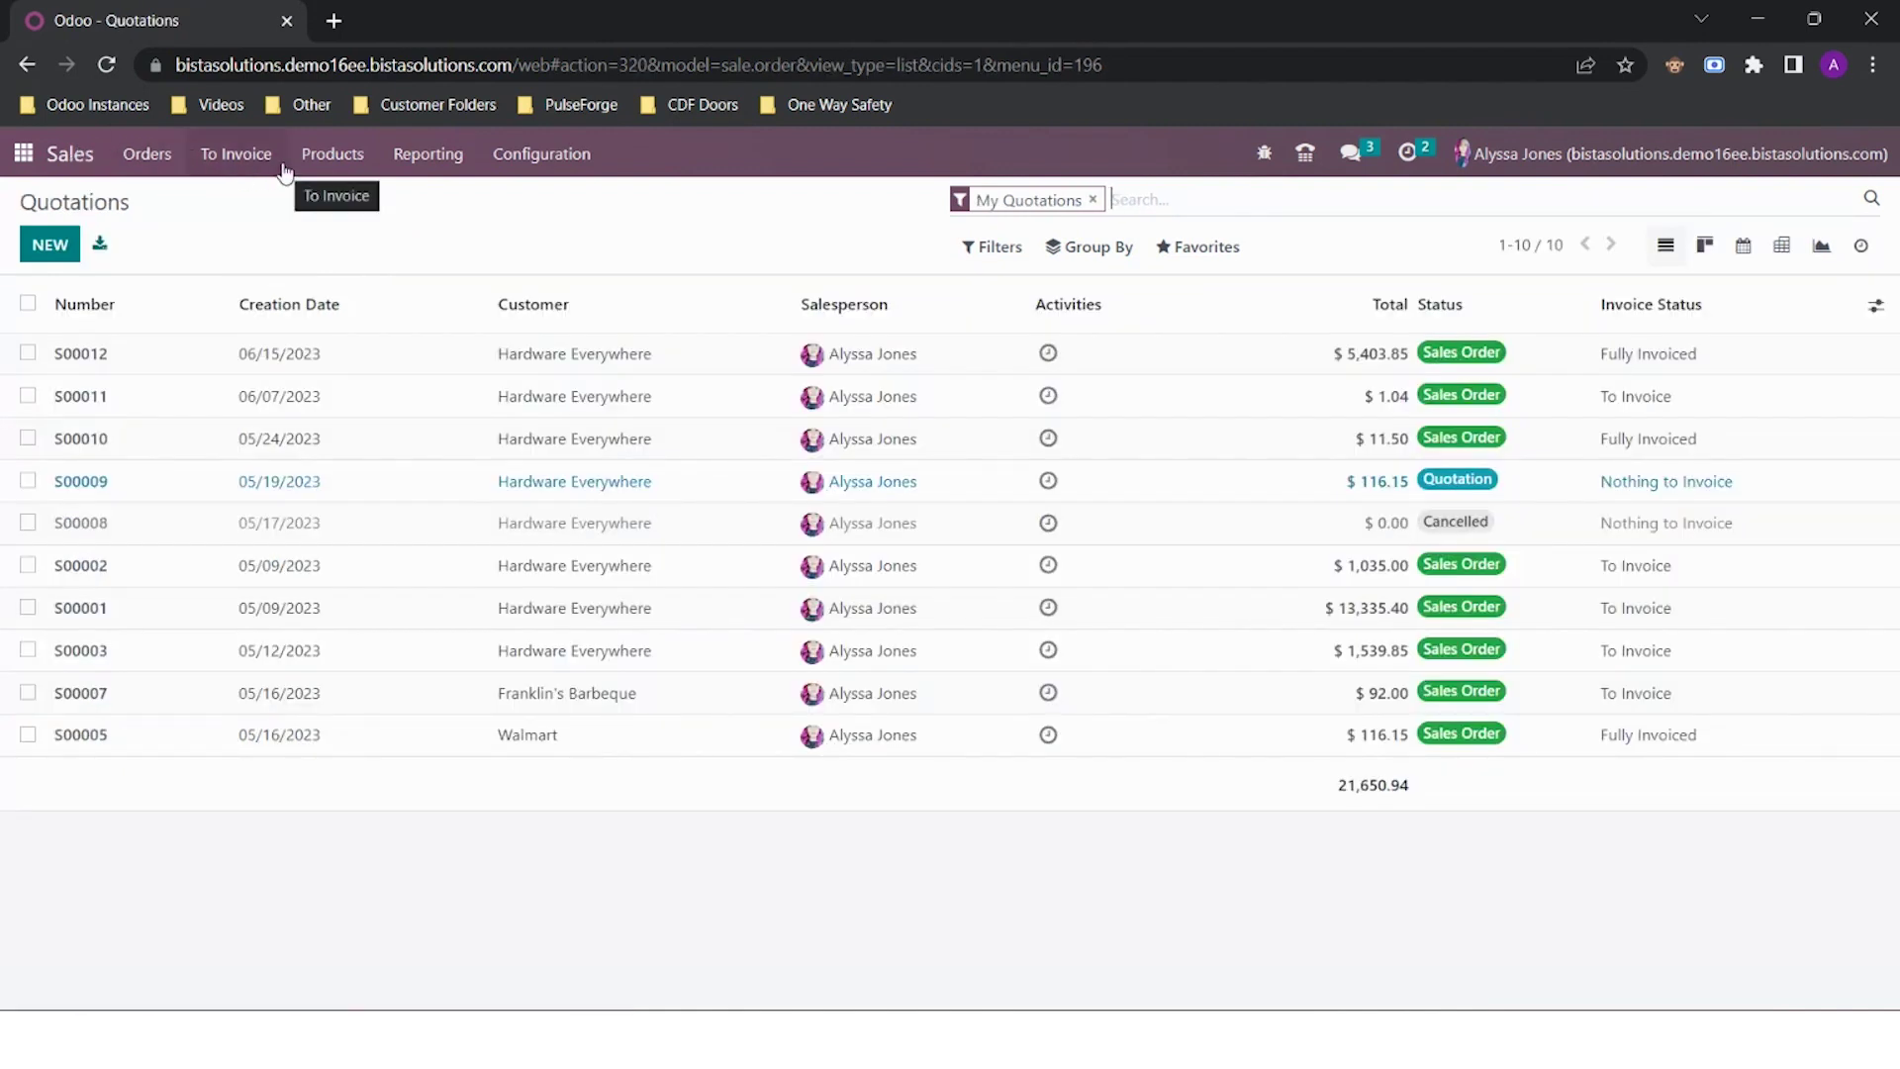